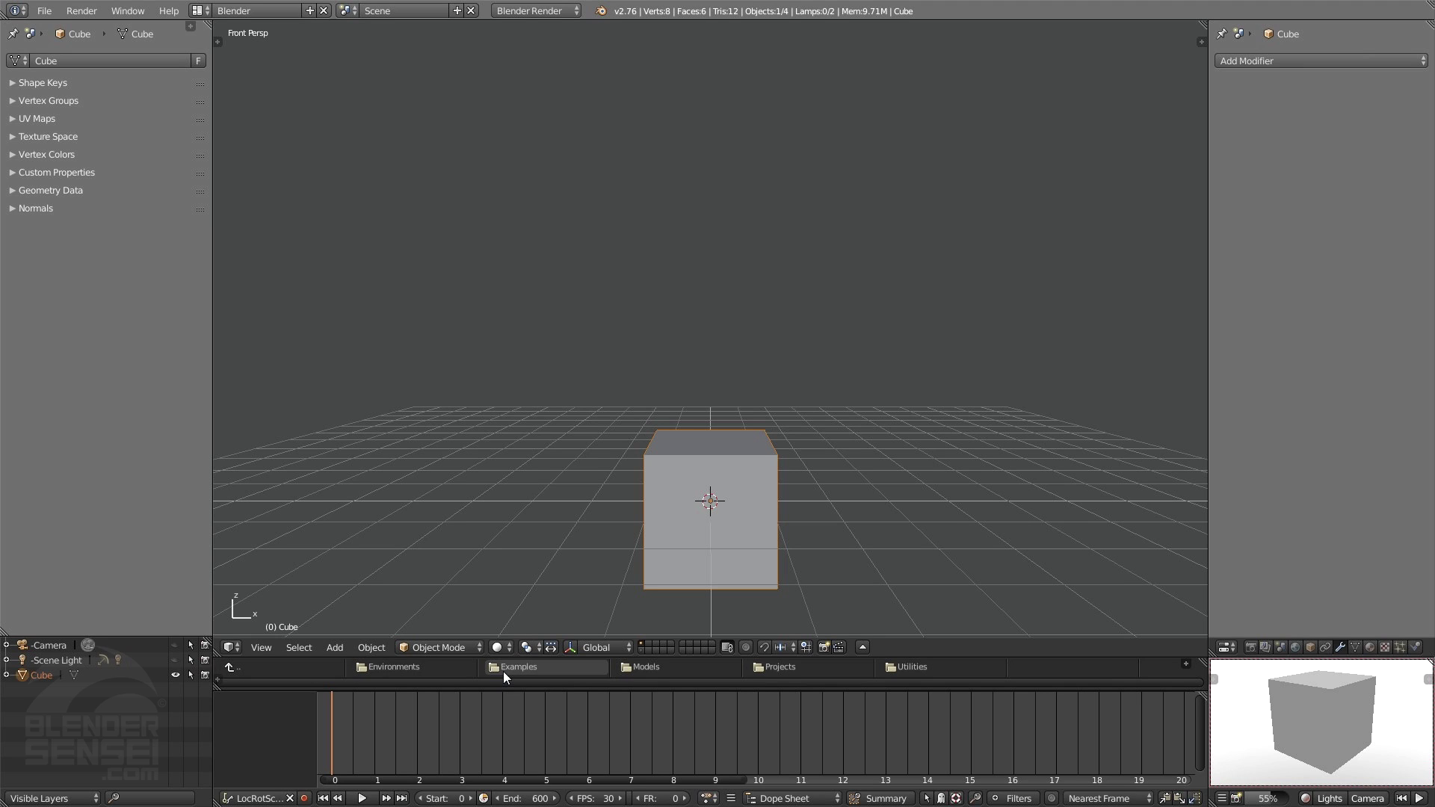
# Step: Browse up one folder level, return to the Library folder, and preview its subfolders as thumbnails
pyautogui.click(272, 667)
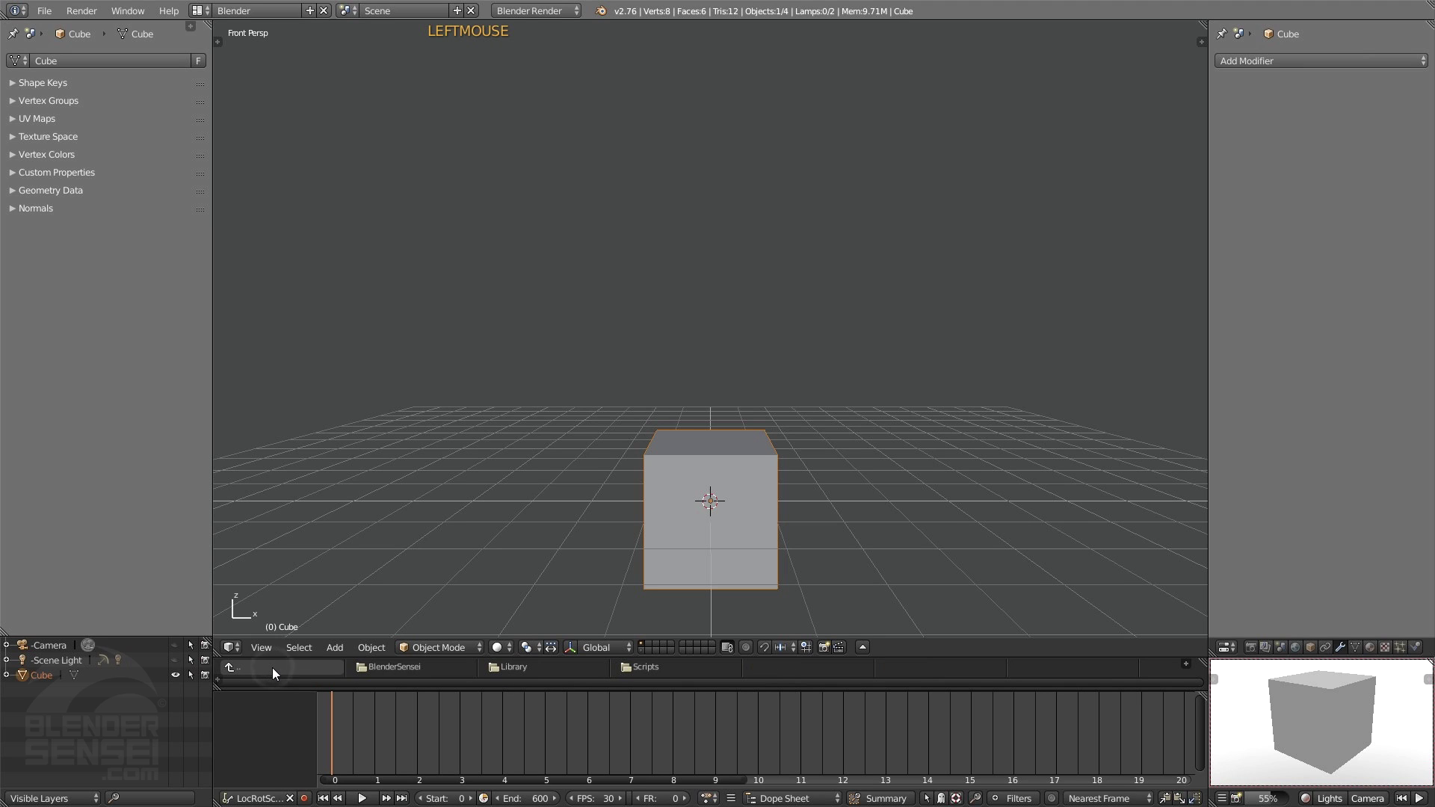
pyautogui.click(514, 669)
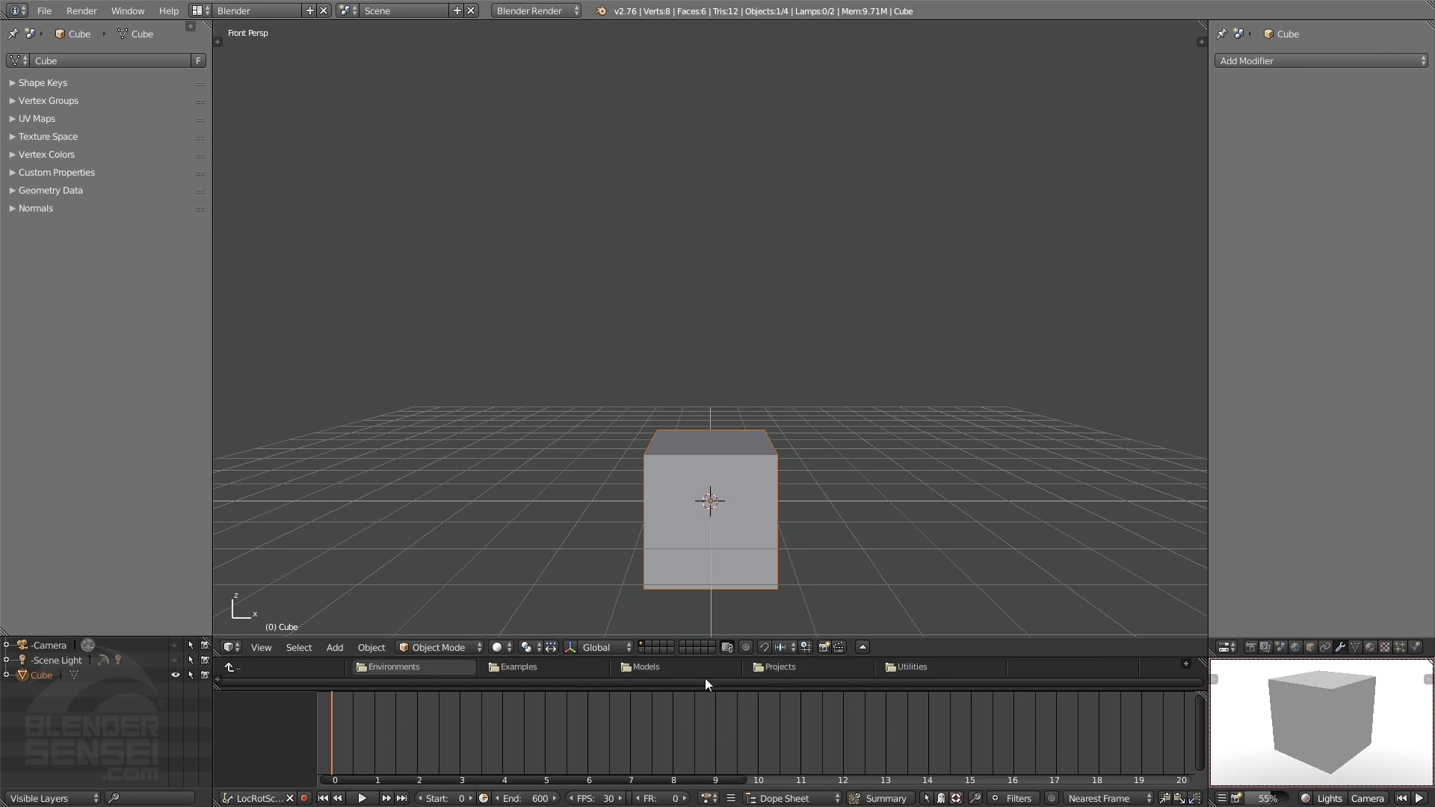
pyautogui.click(863, 647)
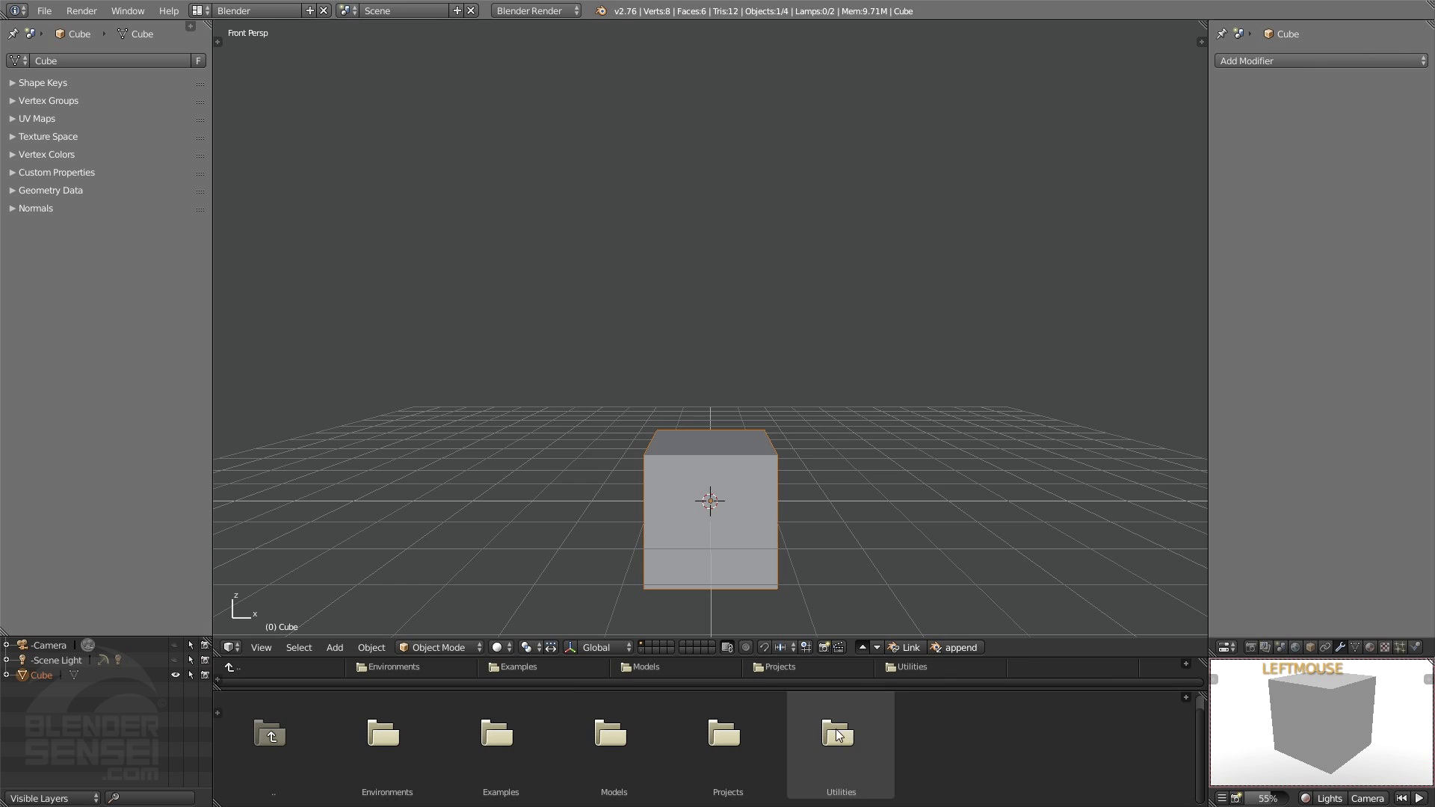
pyautogui.click(863, 647)
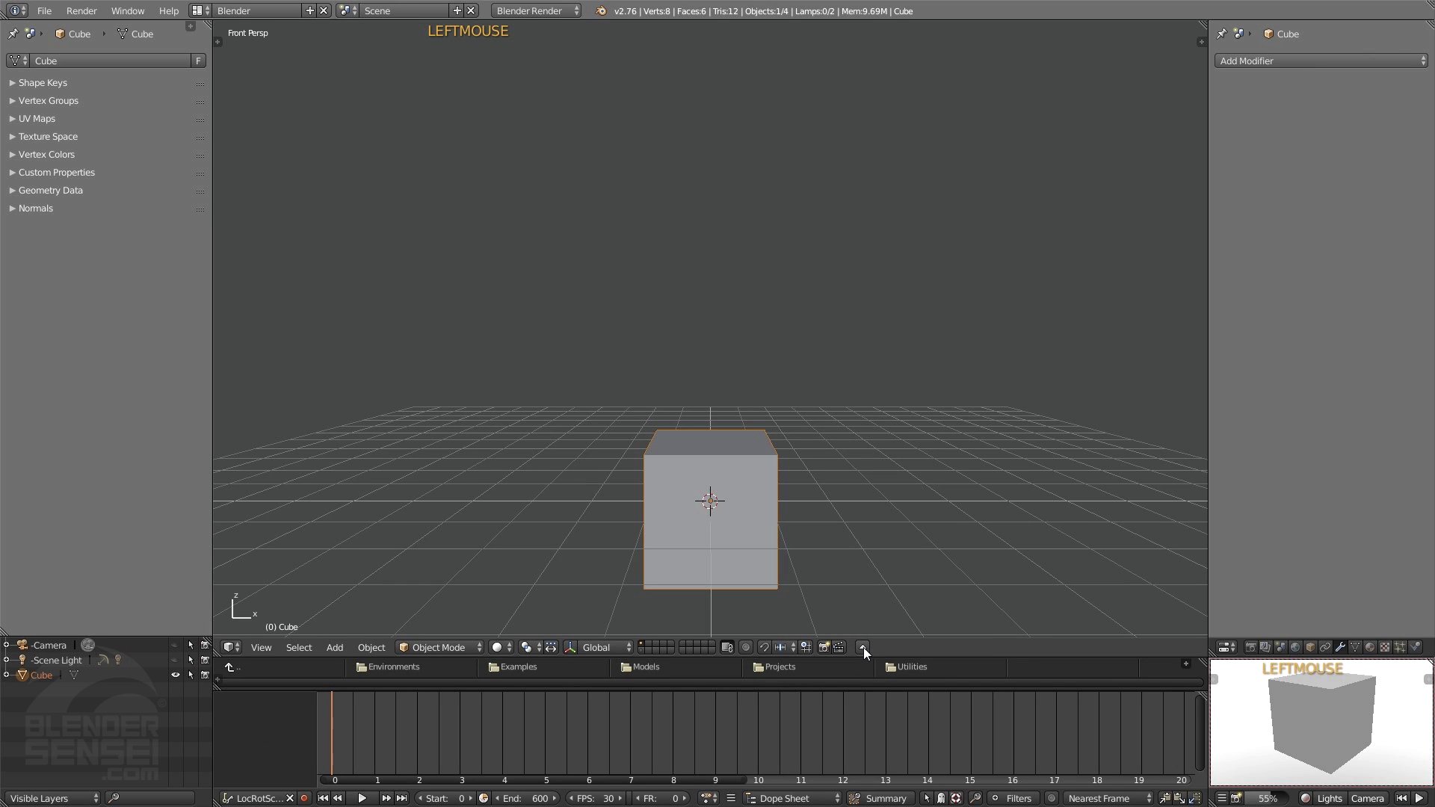
# Step: Open the Library's Examples folder and look through its blend files as thumbnails
pyautogui.click(523, 662)
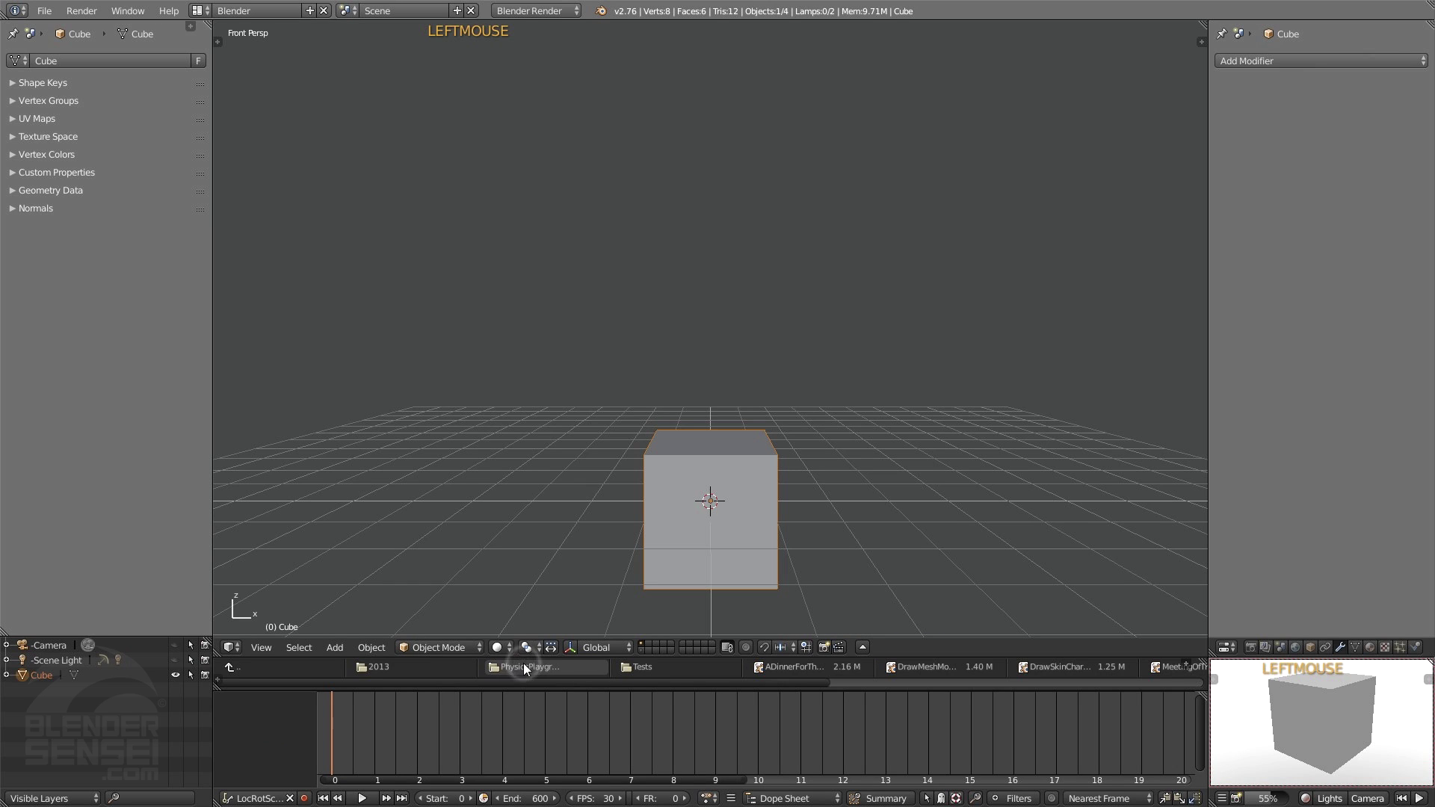
pyautogui.click(863, 647)
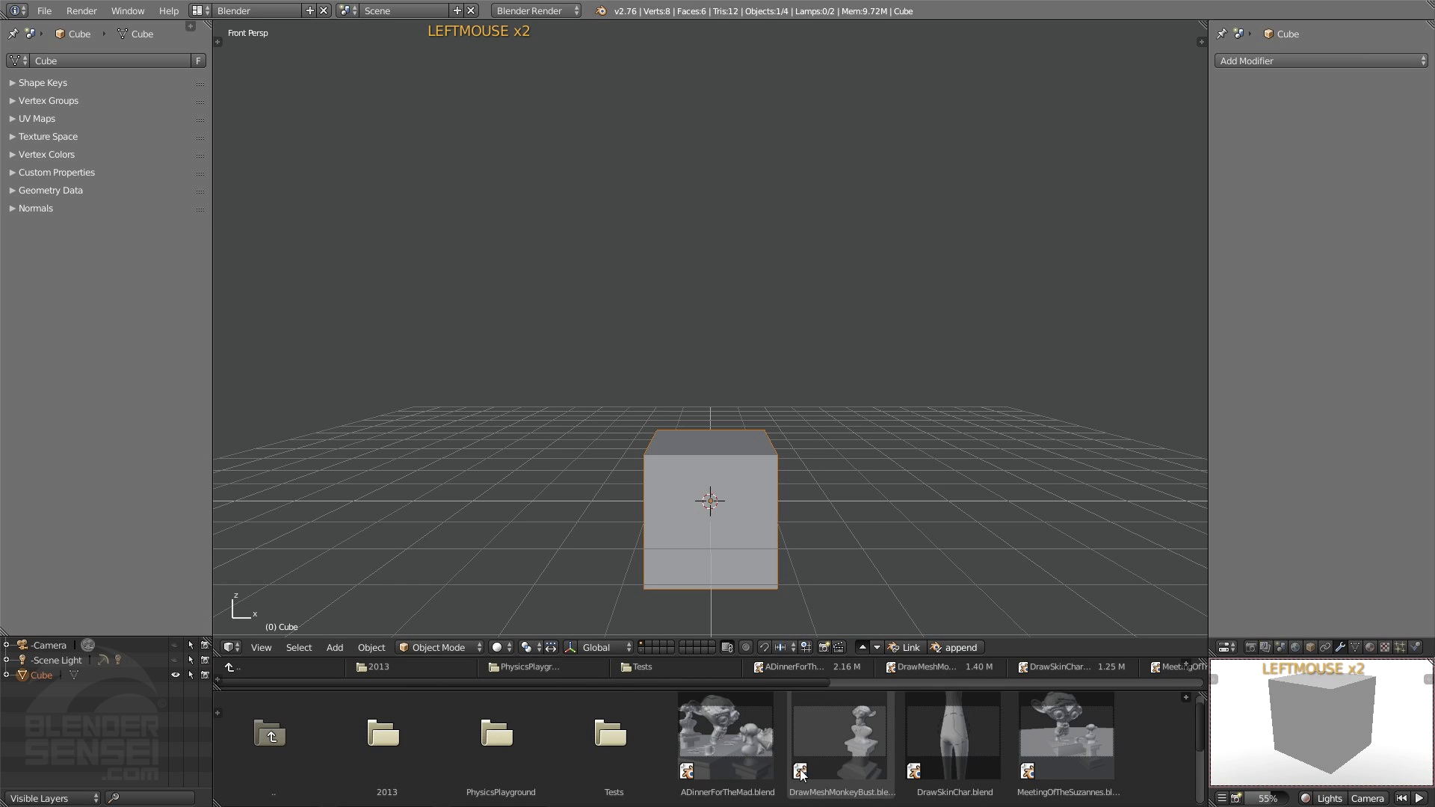
pyautogui.scroll(-3, 1105, 748)
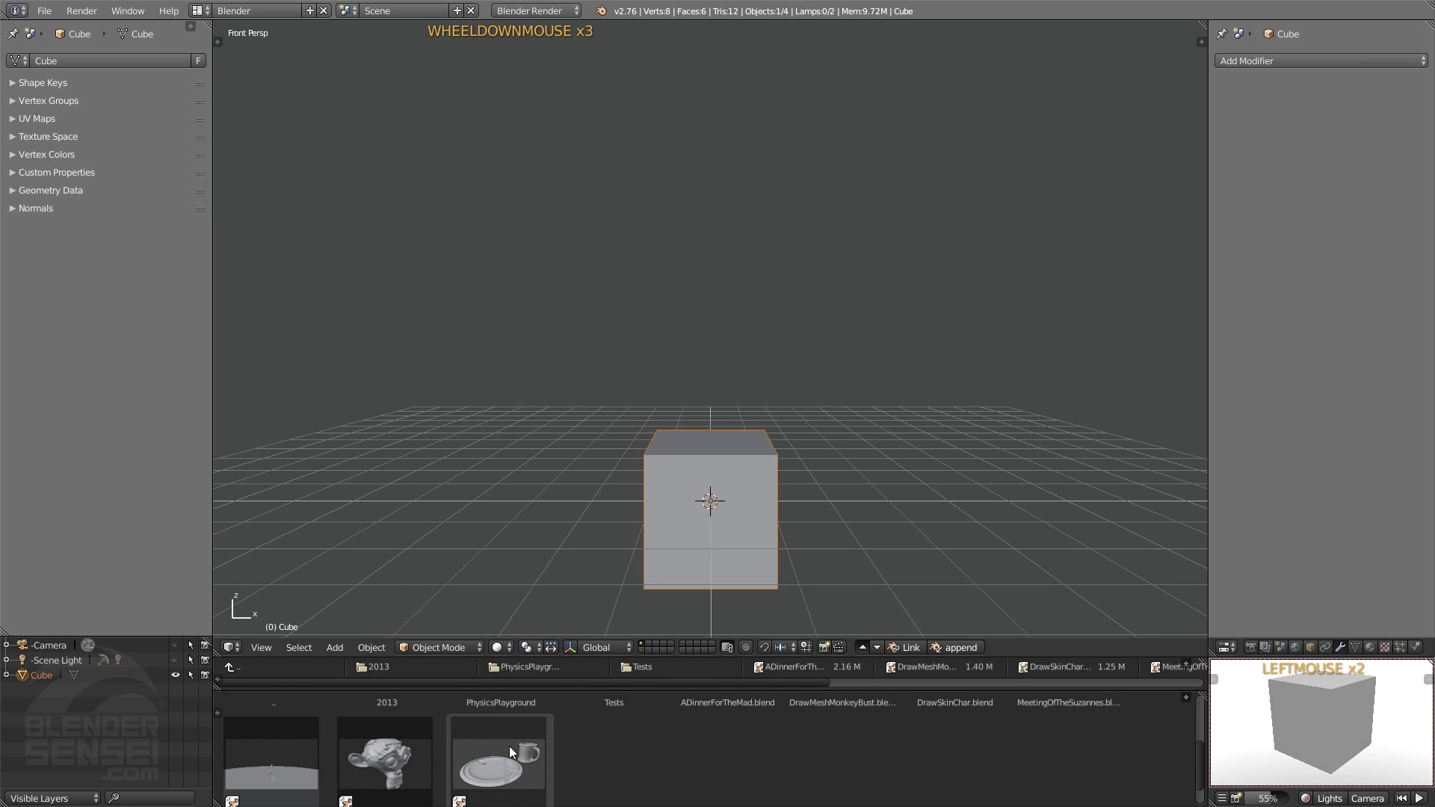
pyautogui.scroll(-2, 509, 746)
pyautogui.scroll(1, 598, 755)
pyautogui.scroll(2, 654, 757)
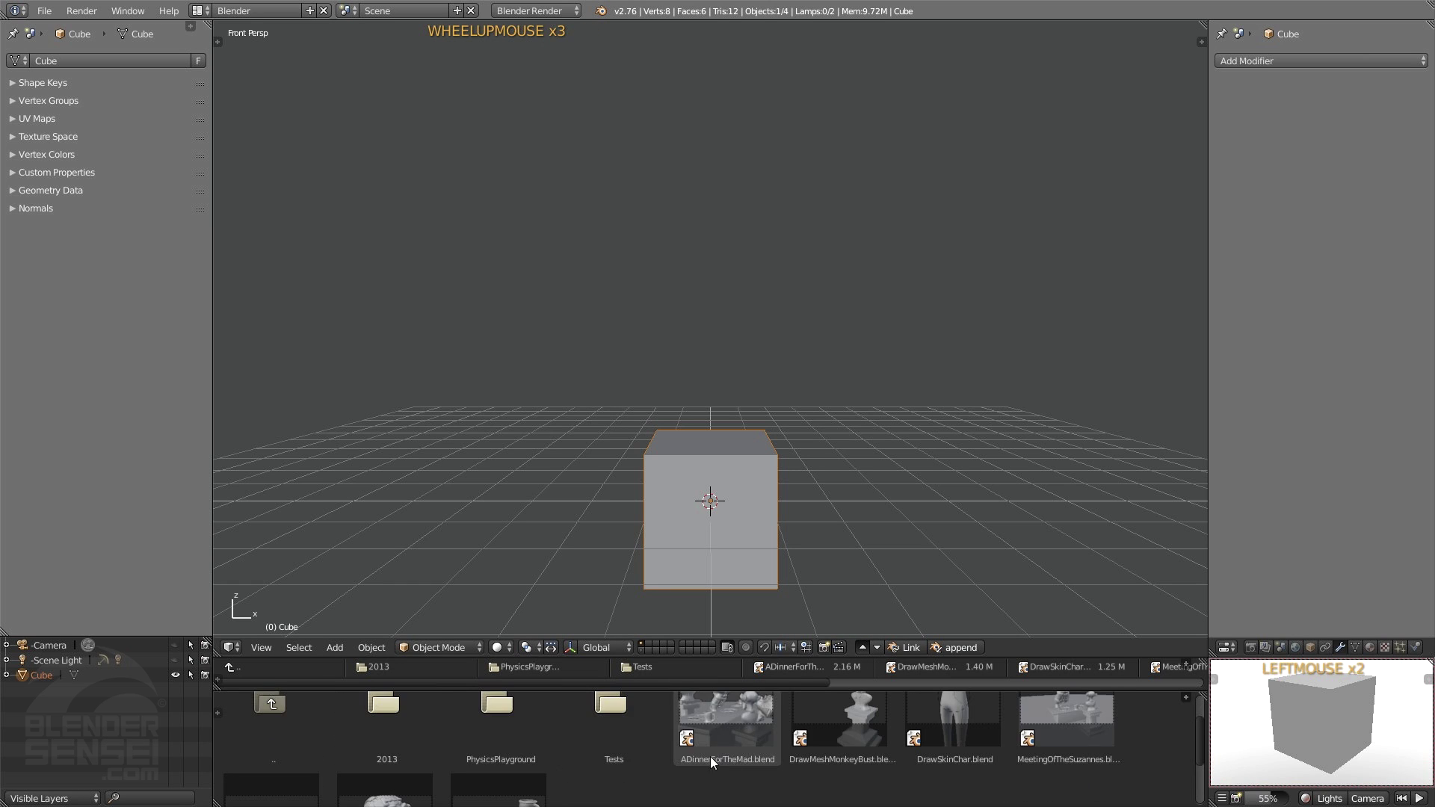
pyautogui.scroll(1, 876, 731)
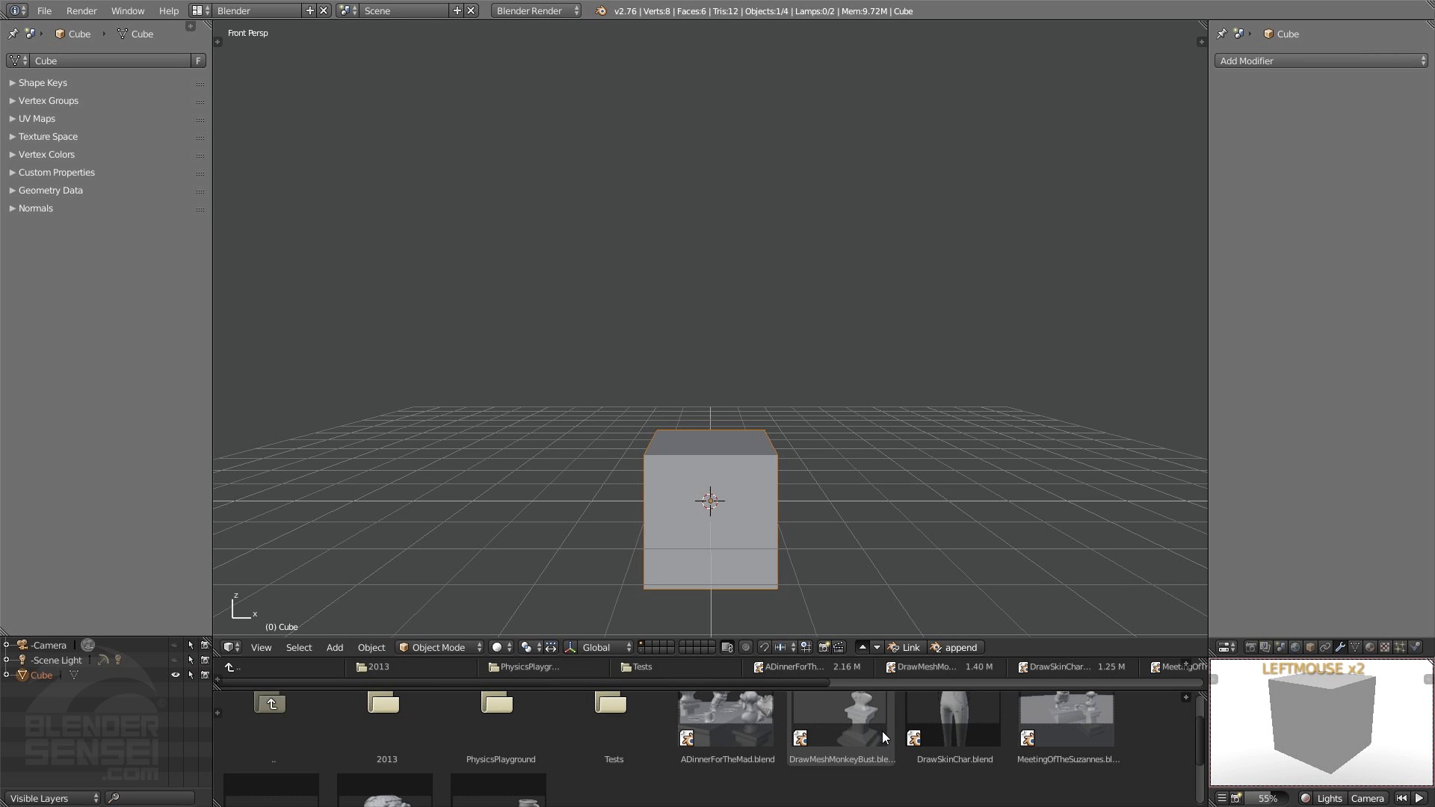
# Step: Open ADinnerForTheMad.blend in the 3D view and examine the dinner table scene
pyautogui.moveTo(735, 725); pyautogui.dragTo(420, 400)
pyautogui.scroll(-5, 751, 427)
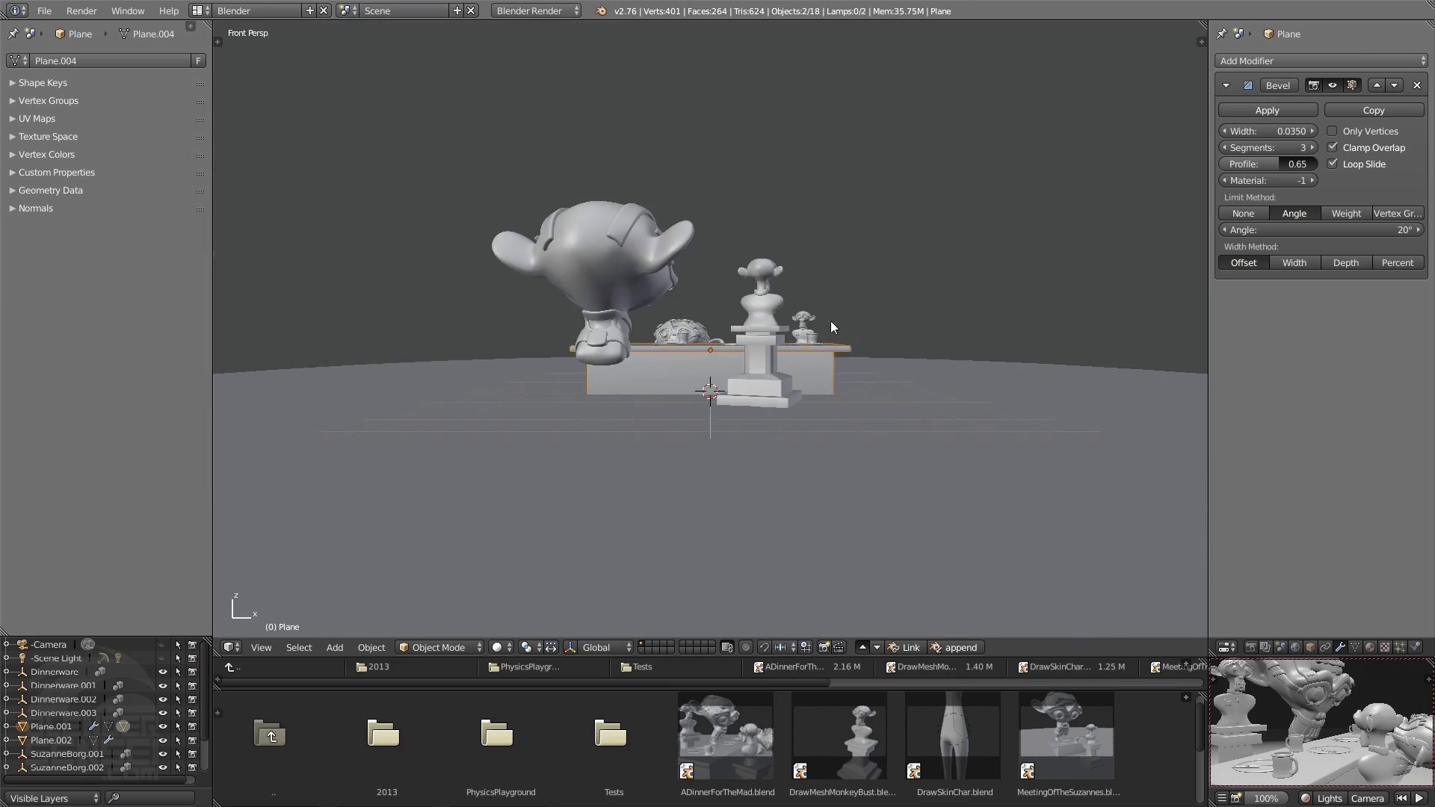
pyautogui.moveTo(751, 427); pyautogui.dragTo(777, 370, button='middle')
pyautogui.scroll(5, 703, 404)
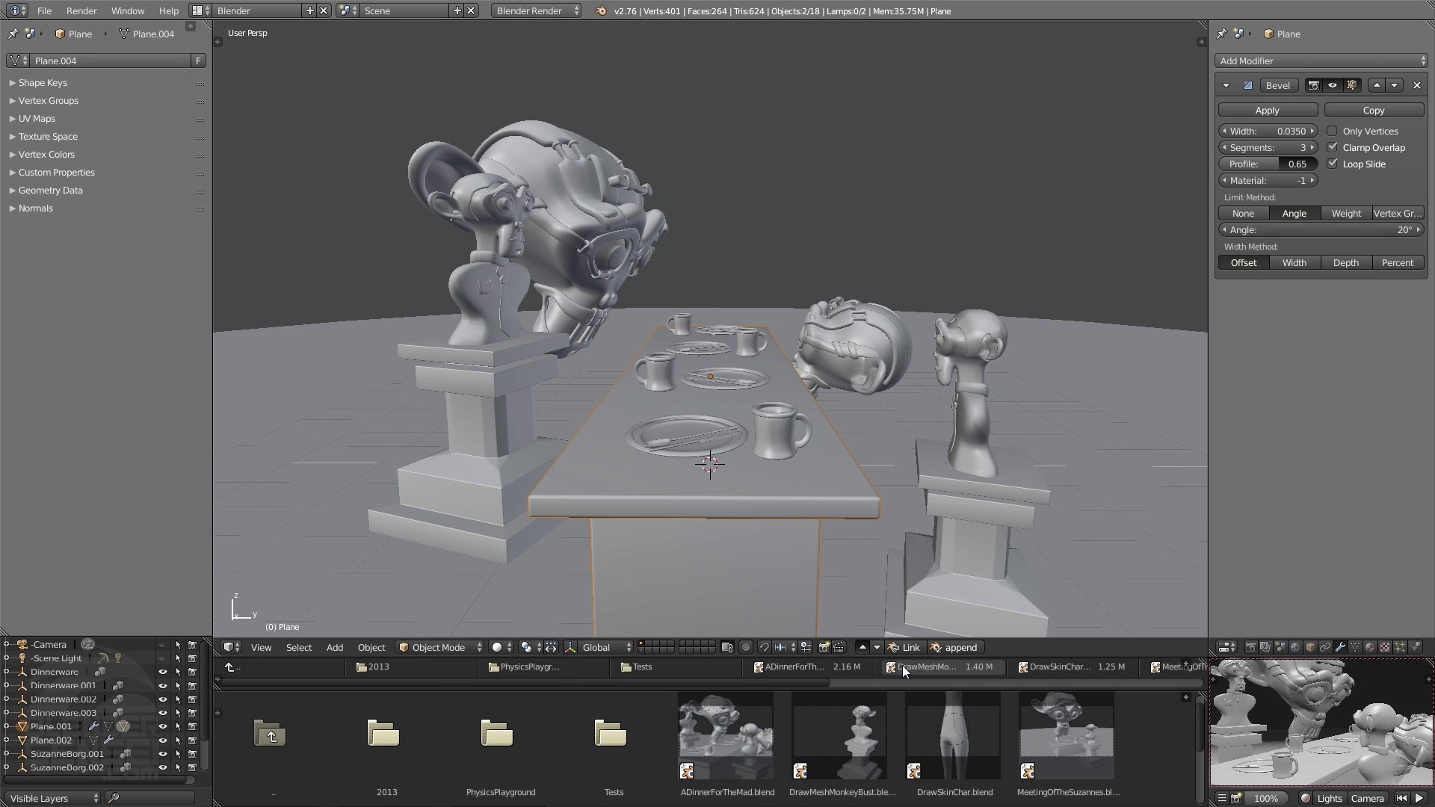
# Step: Hide the thumbnail browser and open MotionCapture.blend from the compact file strip
pyautogui.click(861, 648)
pyautogui.moveTo(815, 680); pyautogui.dragTo(1010, 689)
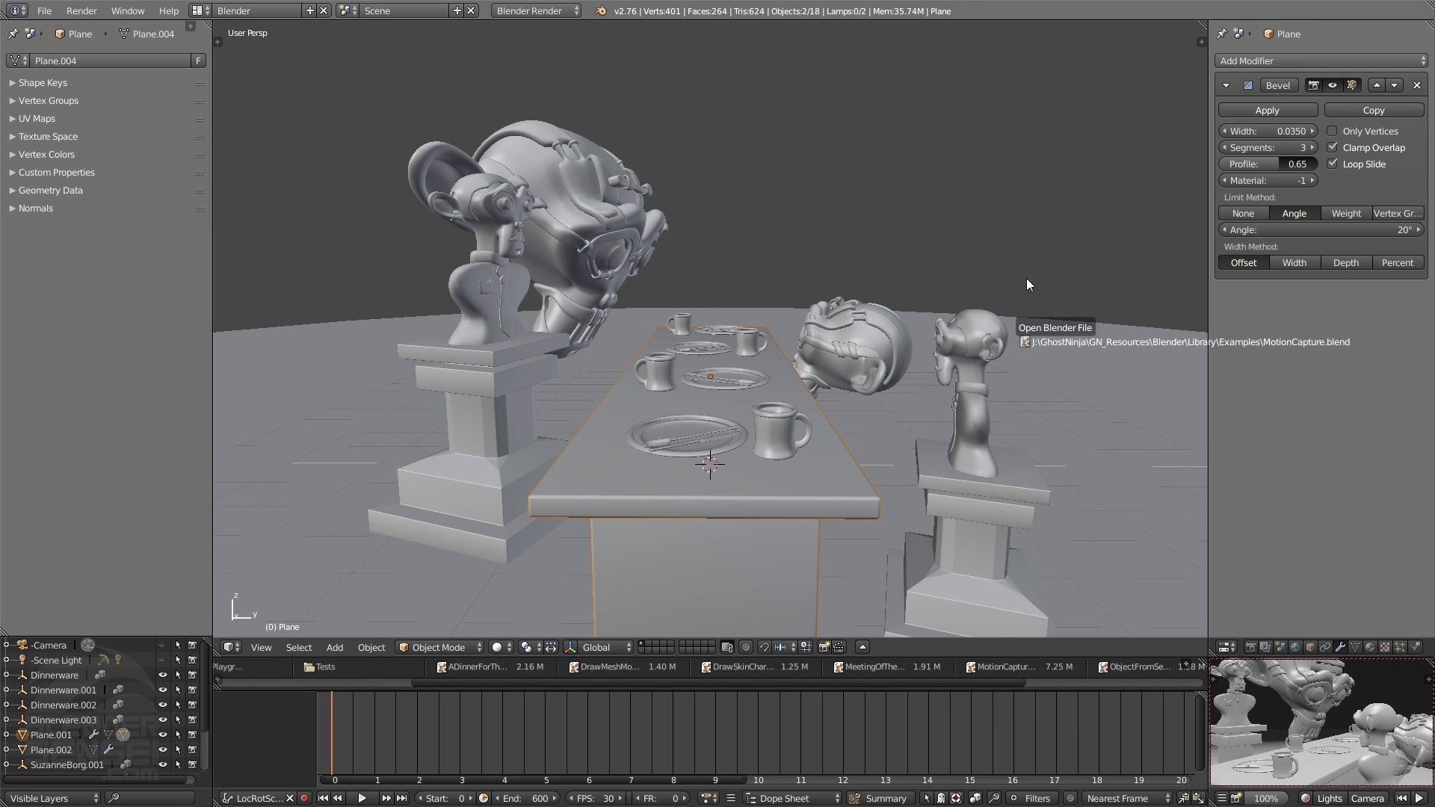
pyautogui.moveTo(529, 317); pyautogui.dragTo(796, 516, button='middle')
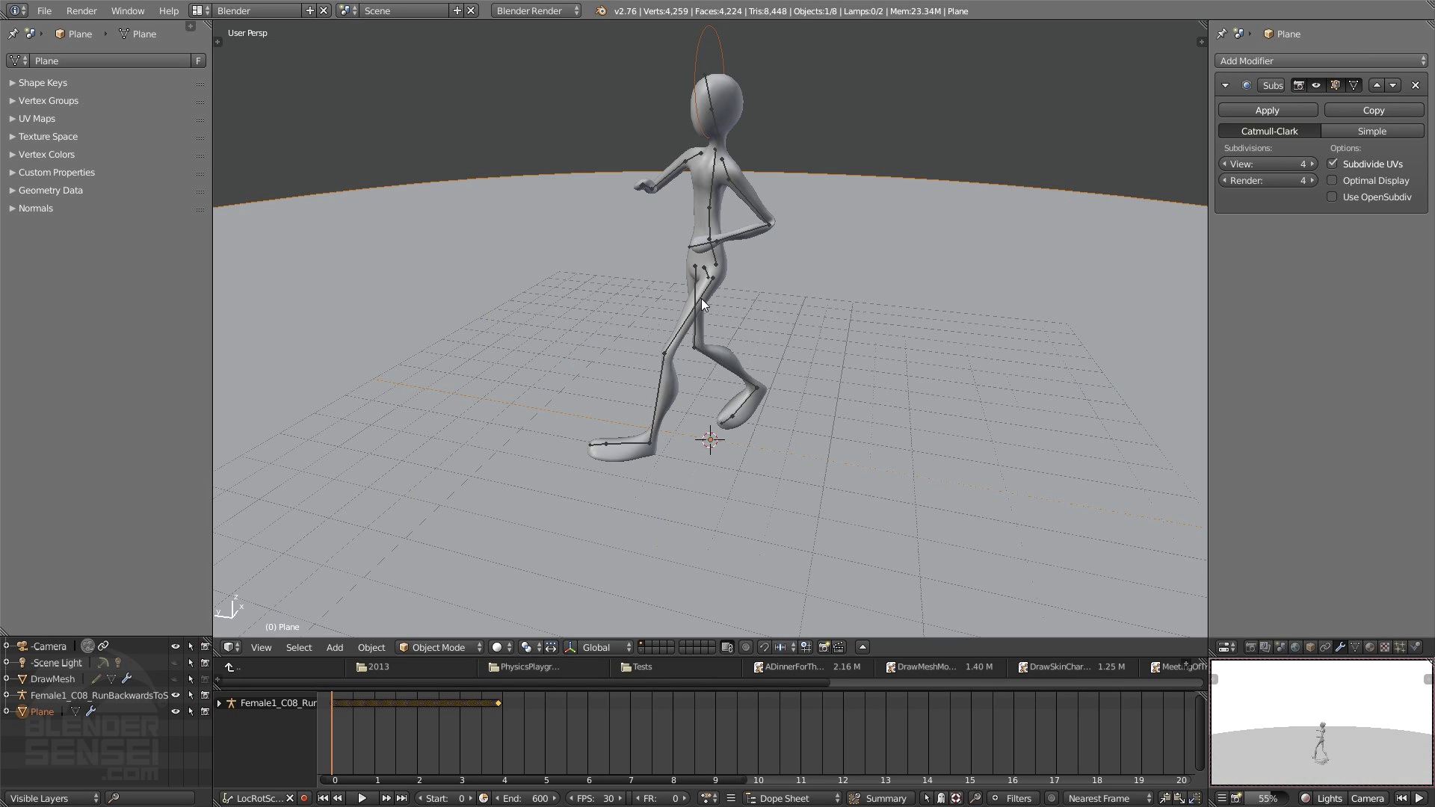
# Step: Start a new scene by reloading the start-up file
pyautogui.click(44, 11)
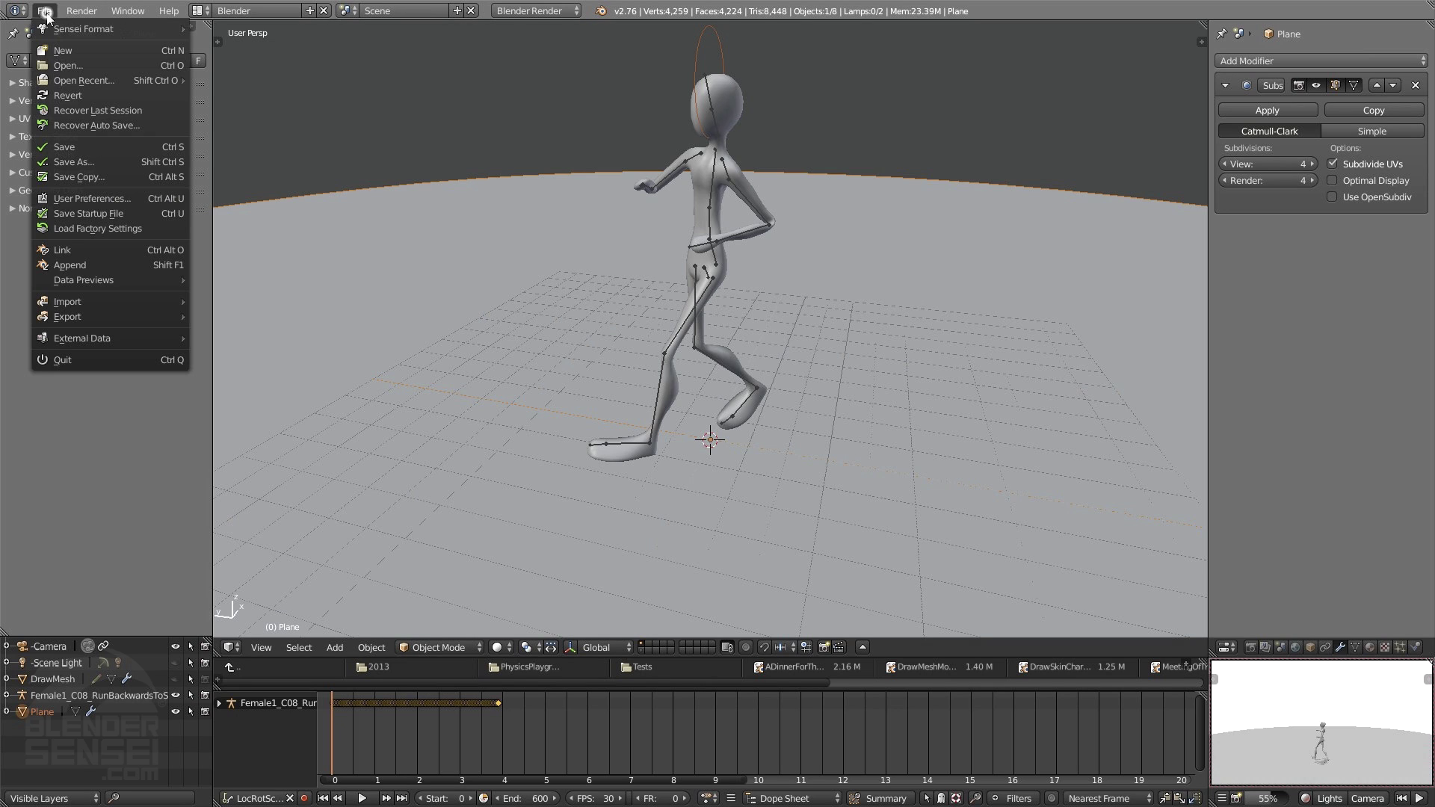
pyautogui.click(65, 51)
pyautogui.click(92, 51)
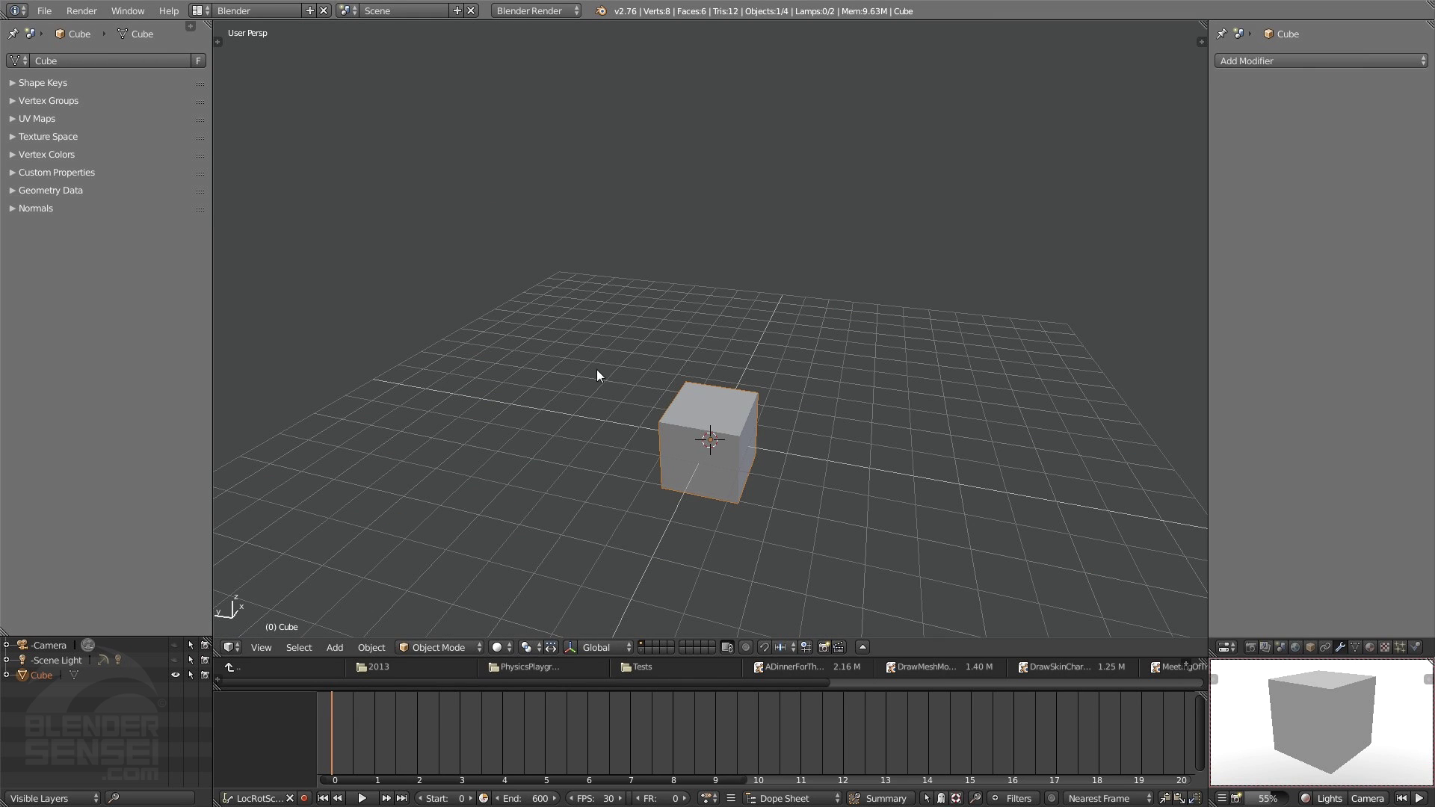
# Step: Place the 3D cursor above the far-left corner of the grid and append SubsurfModeling.blend there
pyautogui.moveTo(596, 369); pyautogui.dragTo(864, 647, button='middle')
pyautogui.click(864, 647)
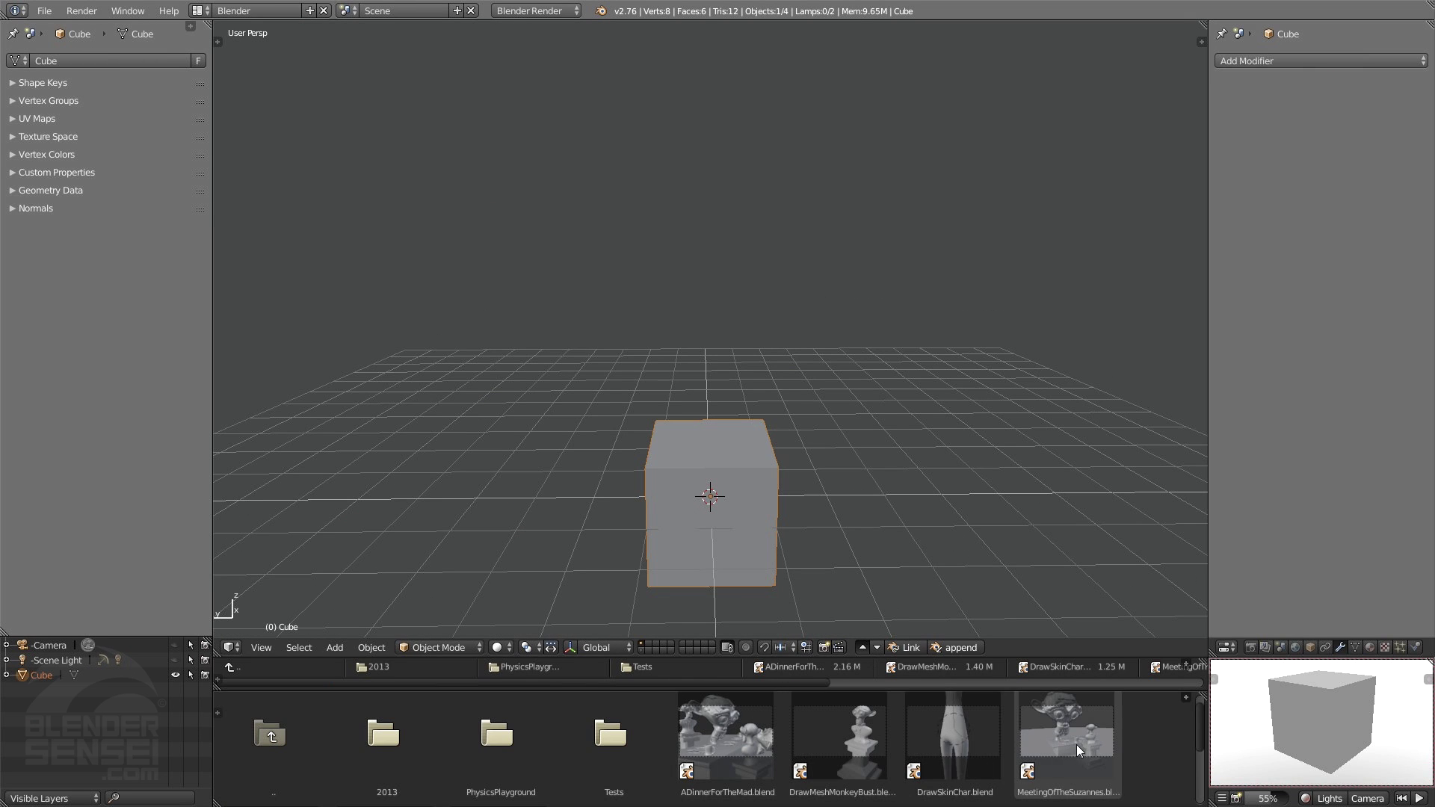
pyautogui.scroll(-2, 881, 738)
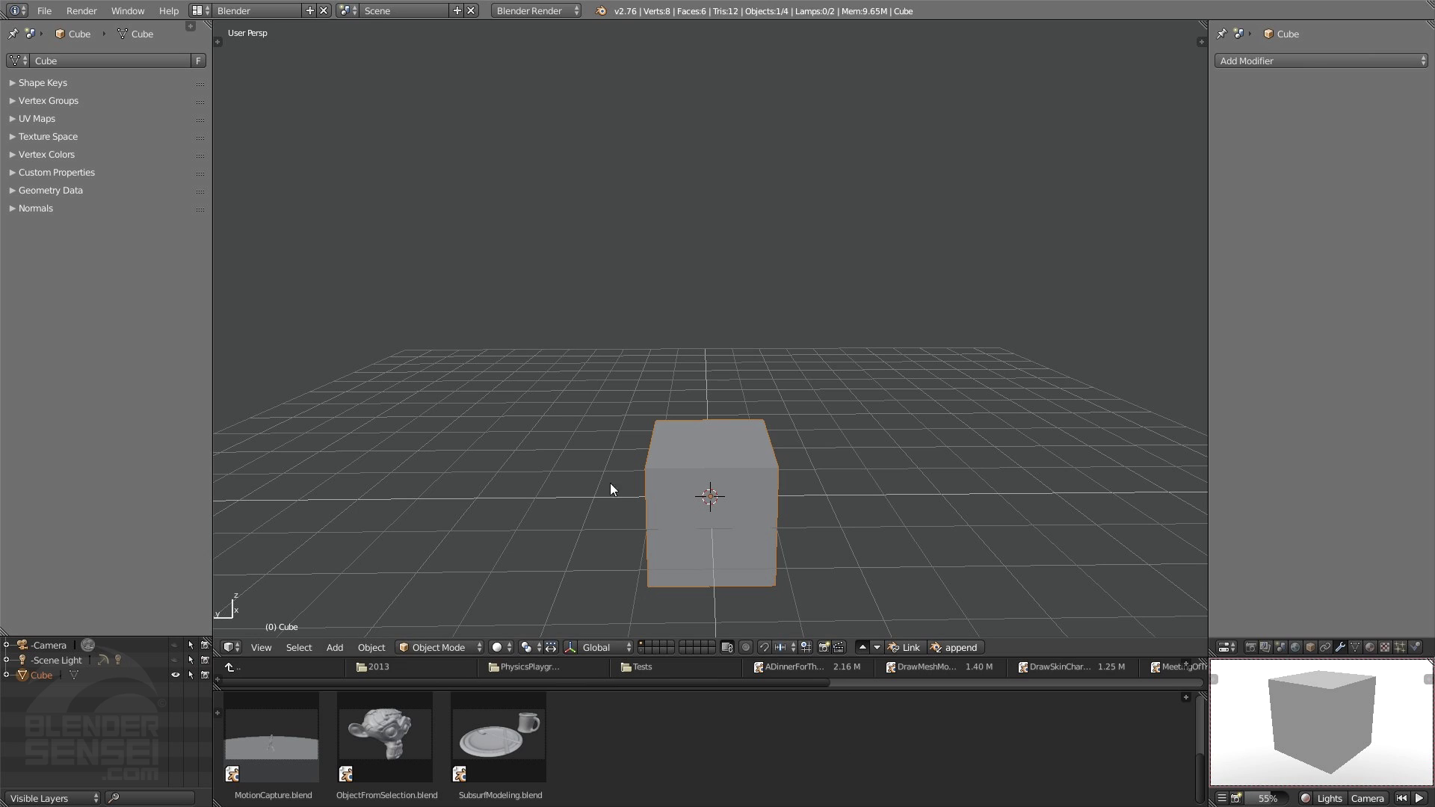
pyautogui.click(523, 388)
pyautogui.click(354, 290)
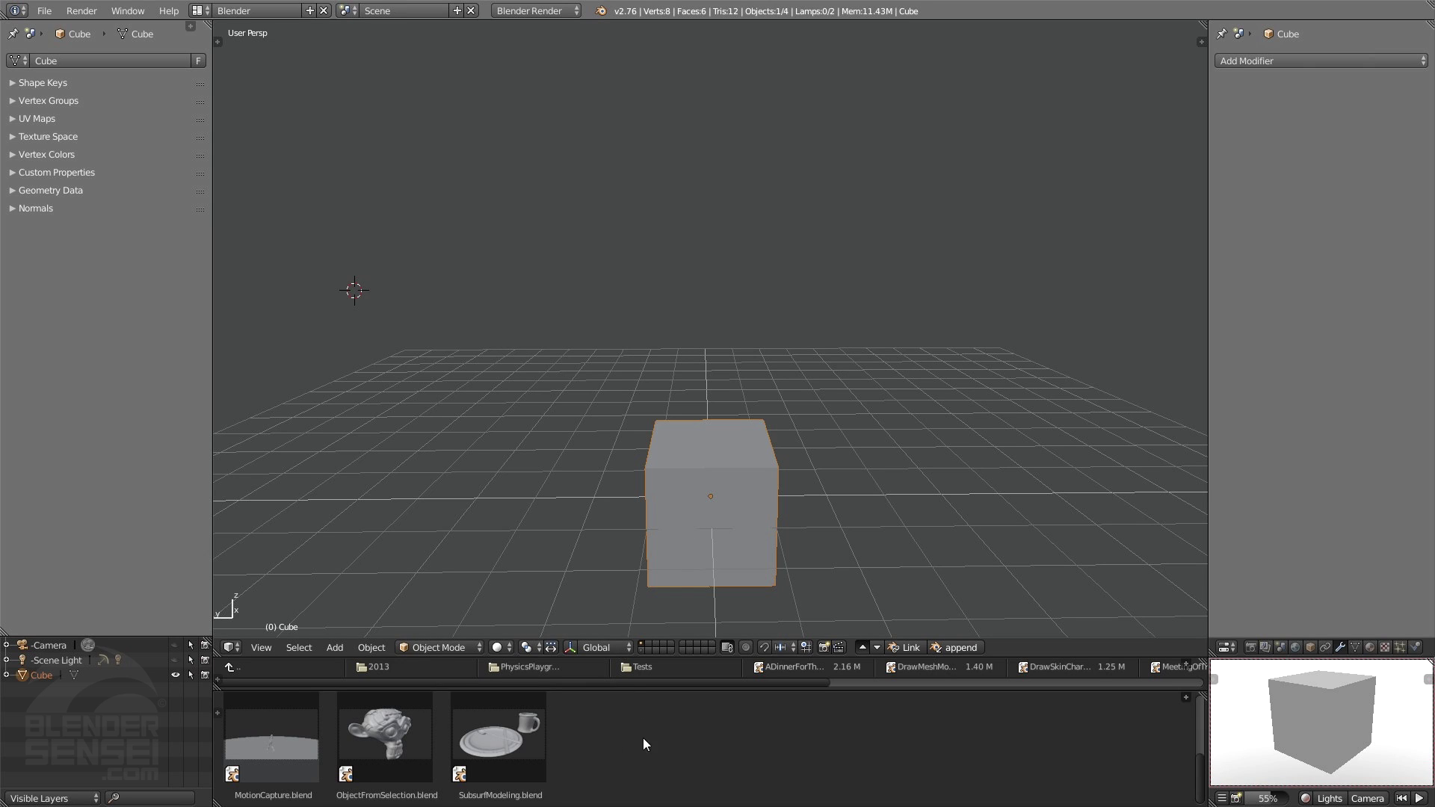
pyautogui.click(520, 751)
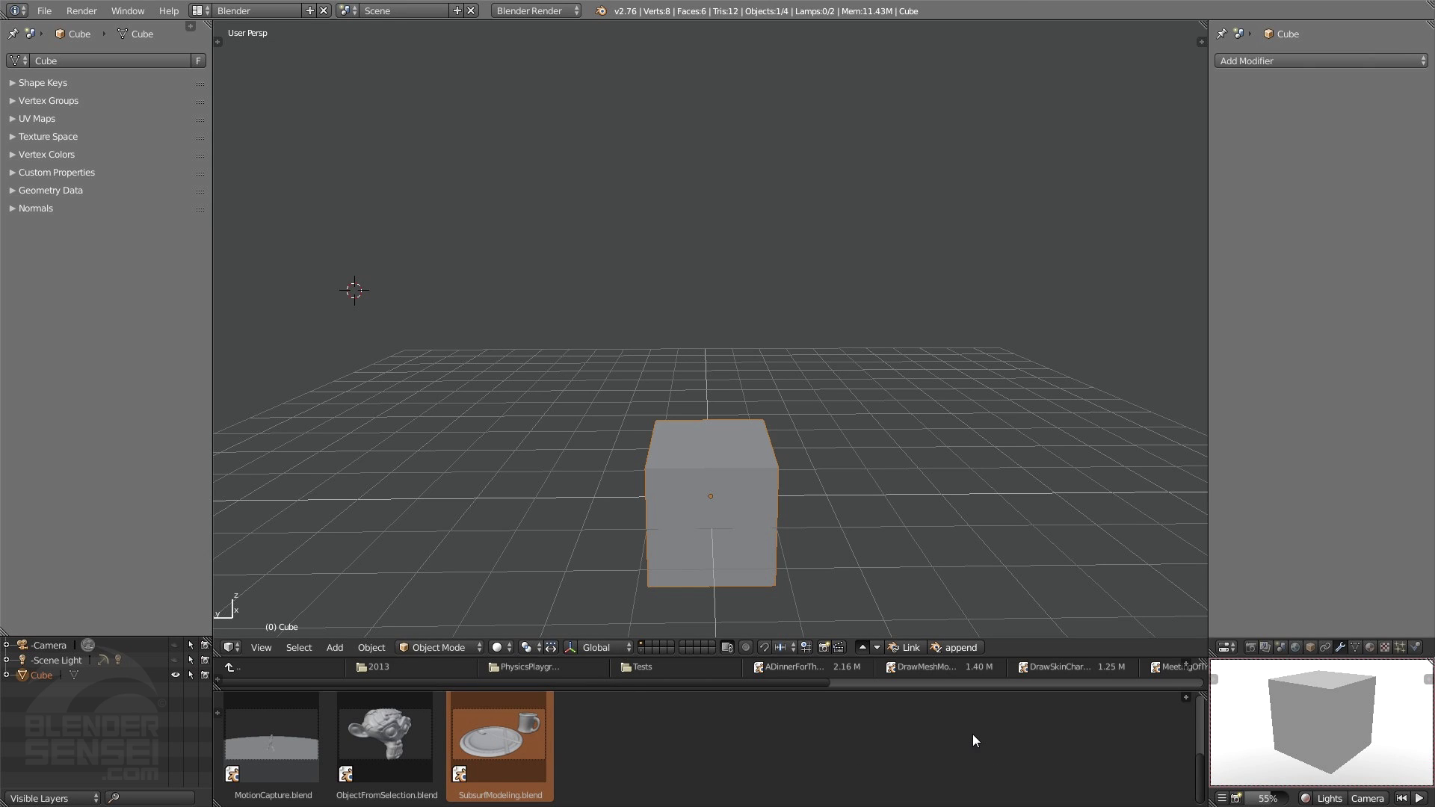
pyautogui.click(971, 647)
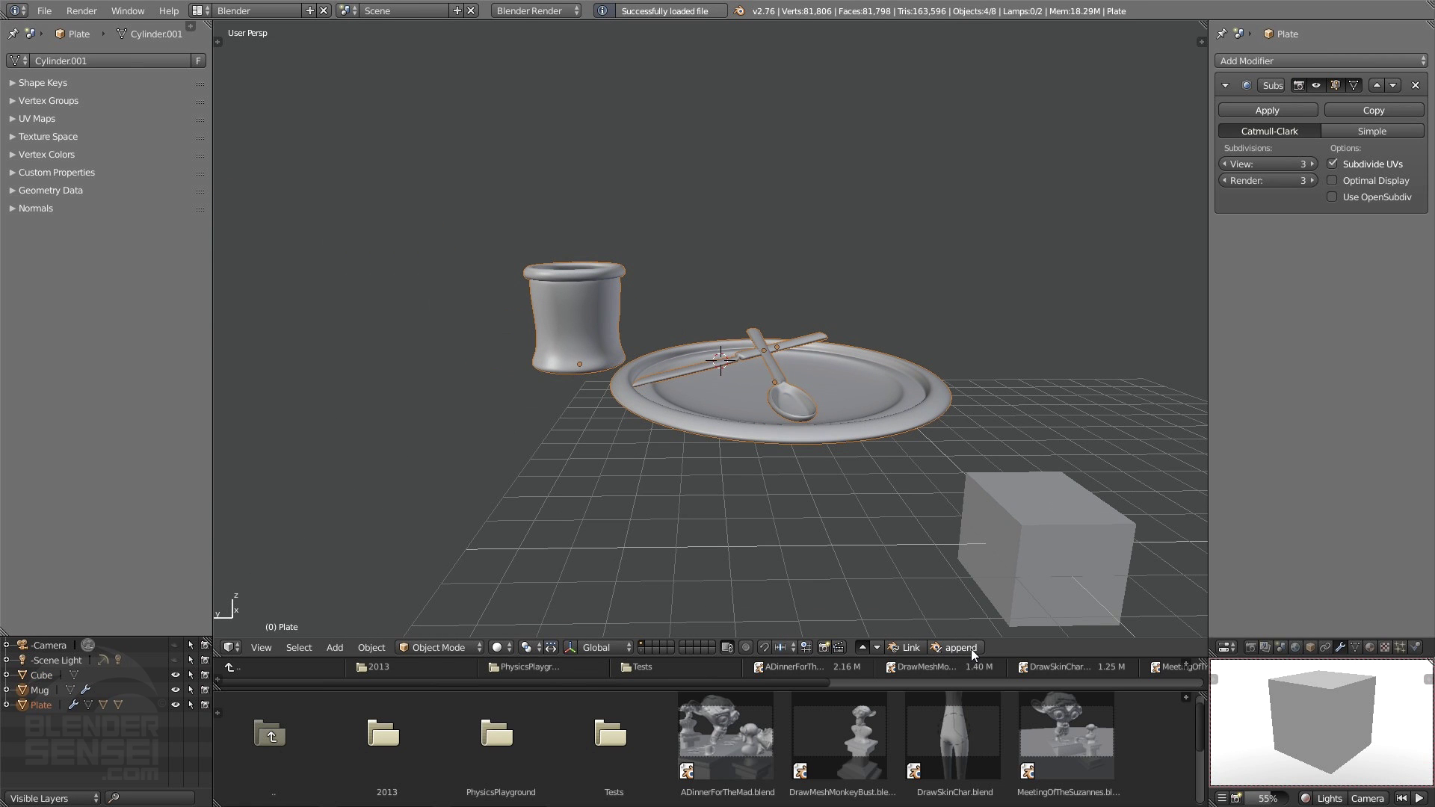
# Step: Place the 3D cursor in the empty space above and right of the cube and append DrawMeshMonkeyBust.blend there
pyautogui.scroll(-1, 755, 364)
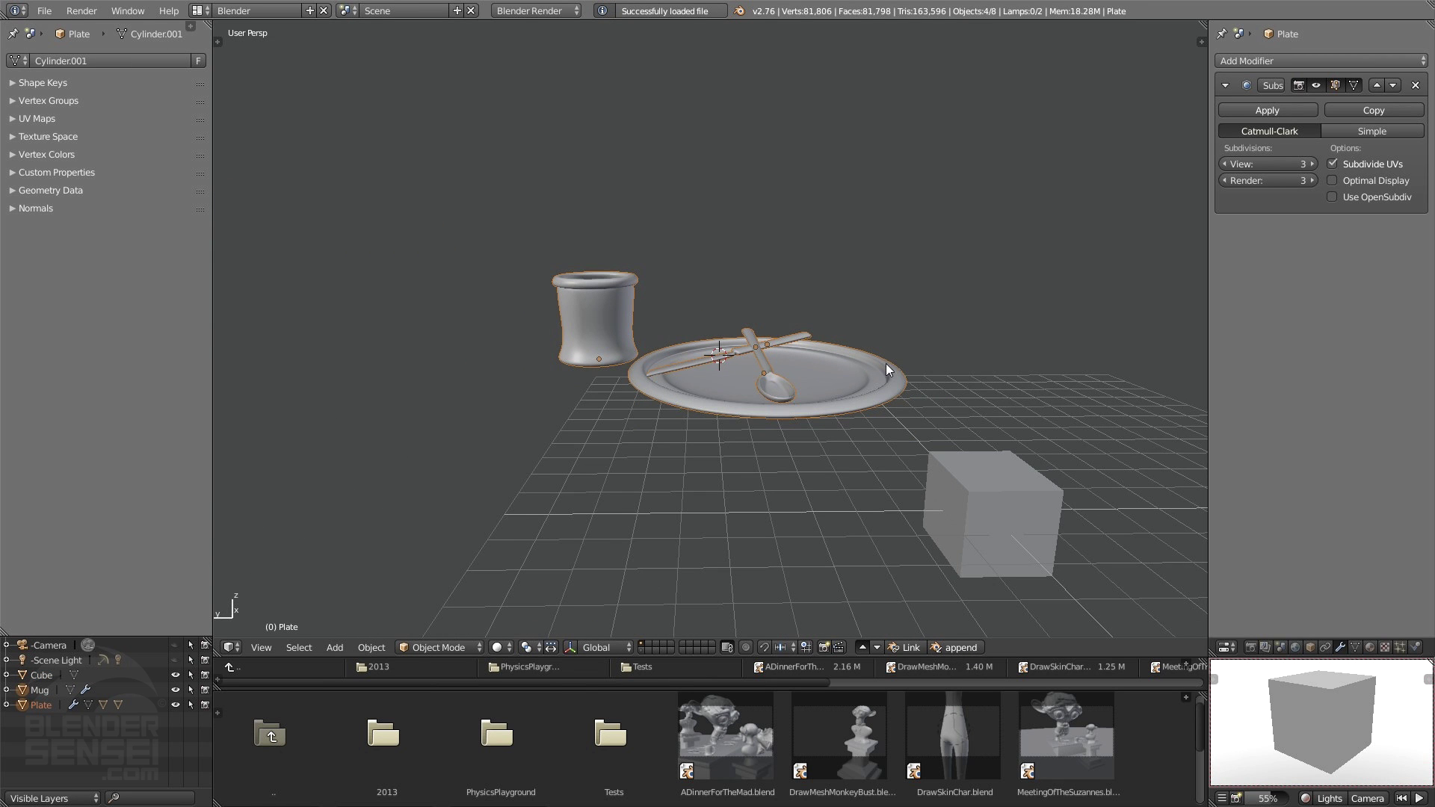
pyautogui.click(1010, 289)
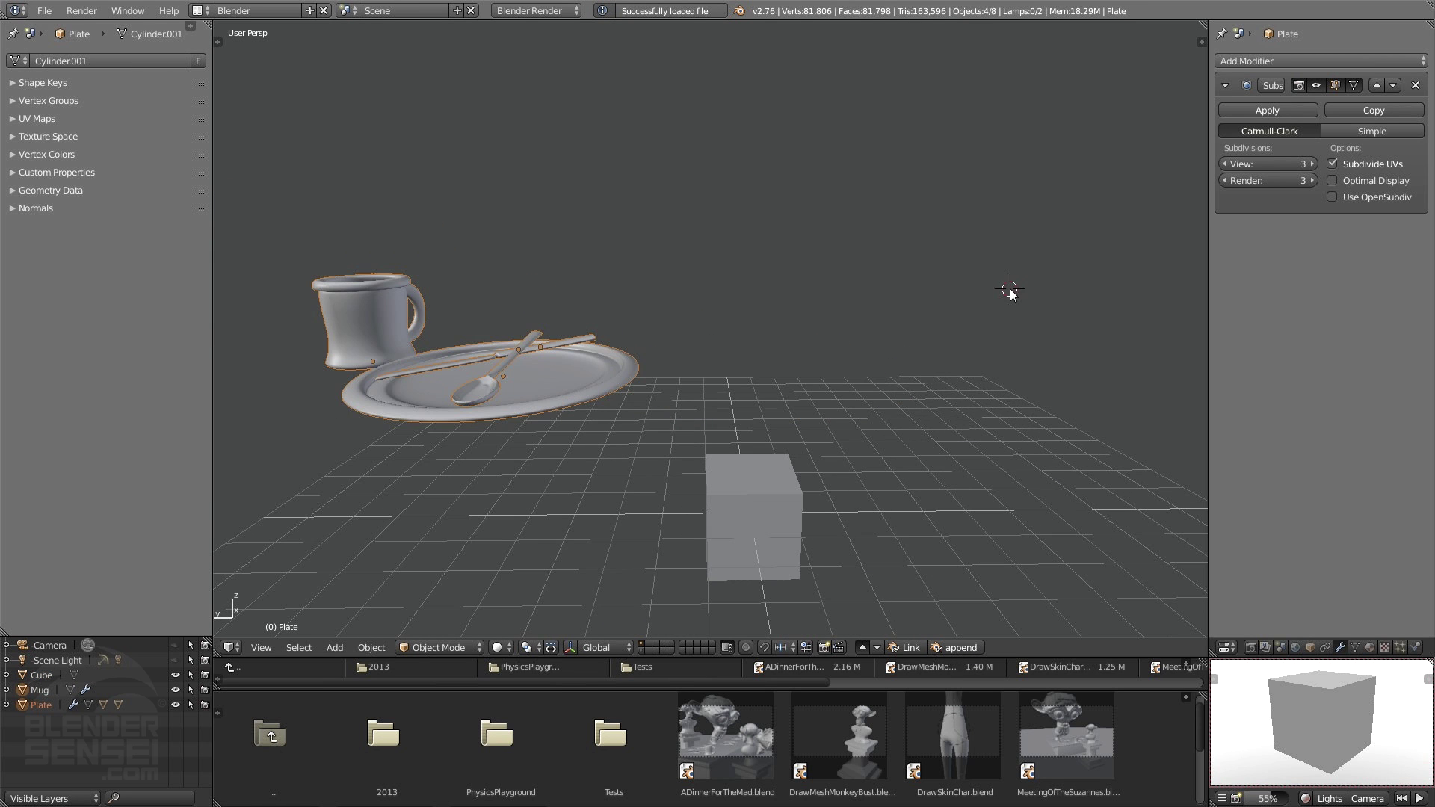
pyautogui.click(1004, 316)
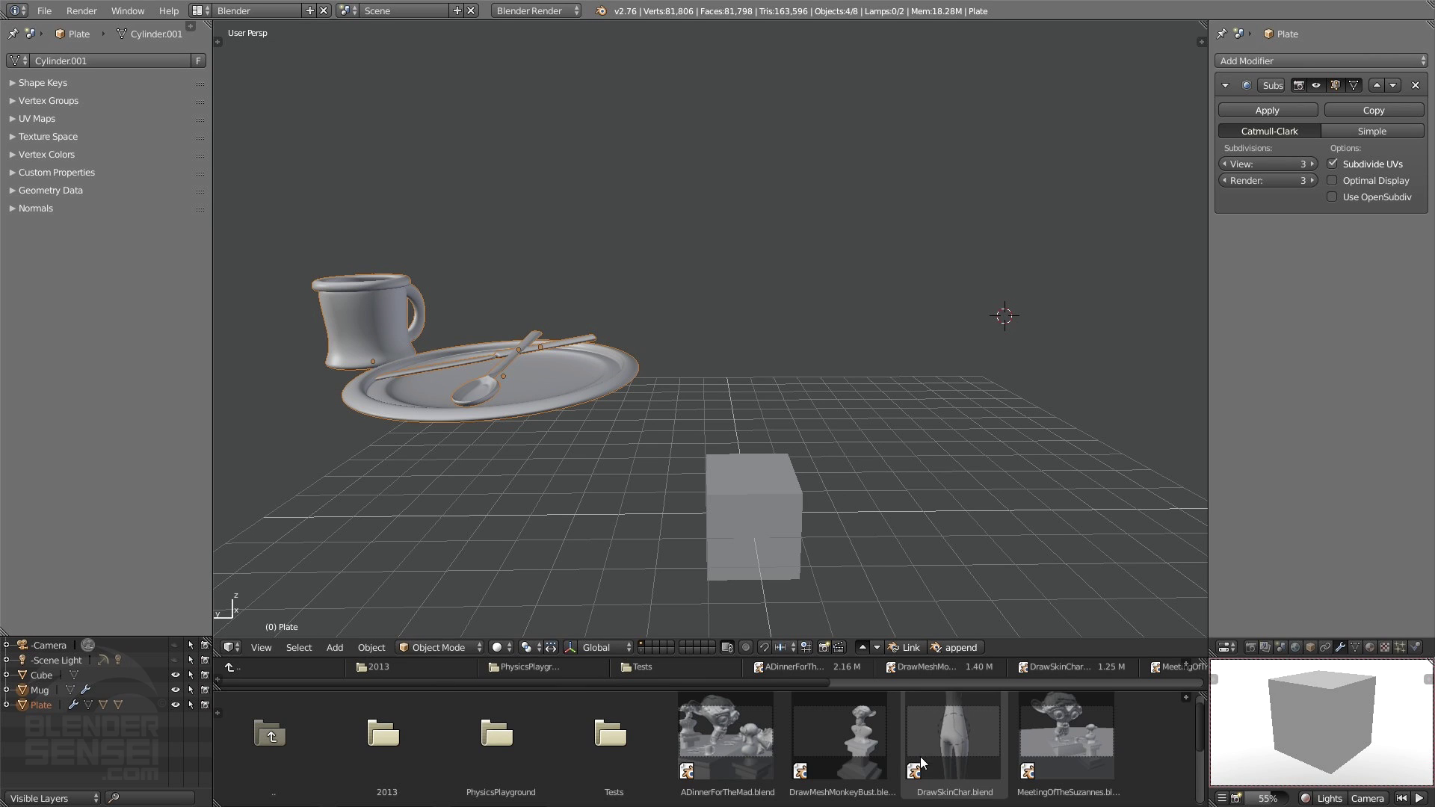
pyautogui.click(860, 744)
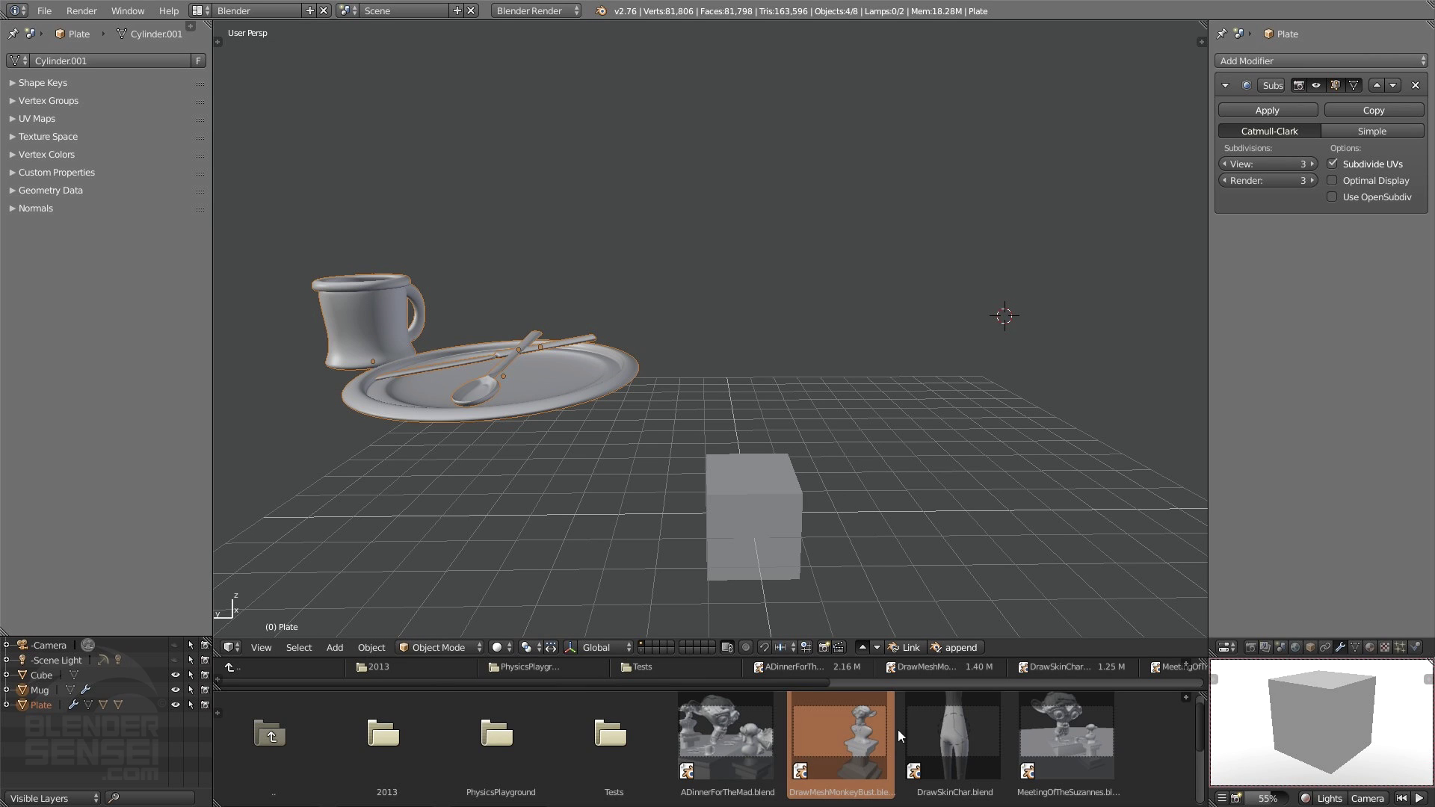
pyautogui.click(960, 646)
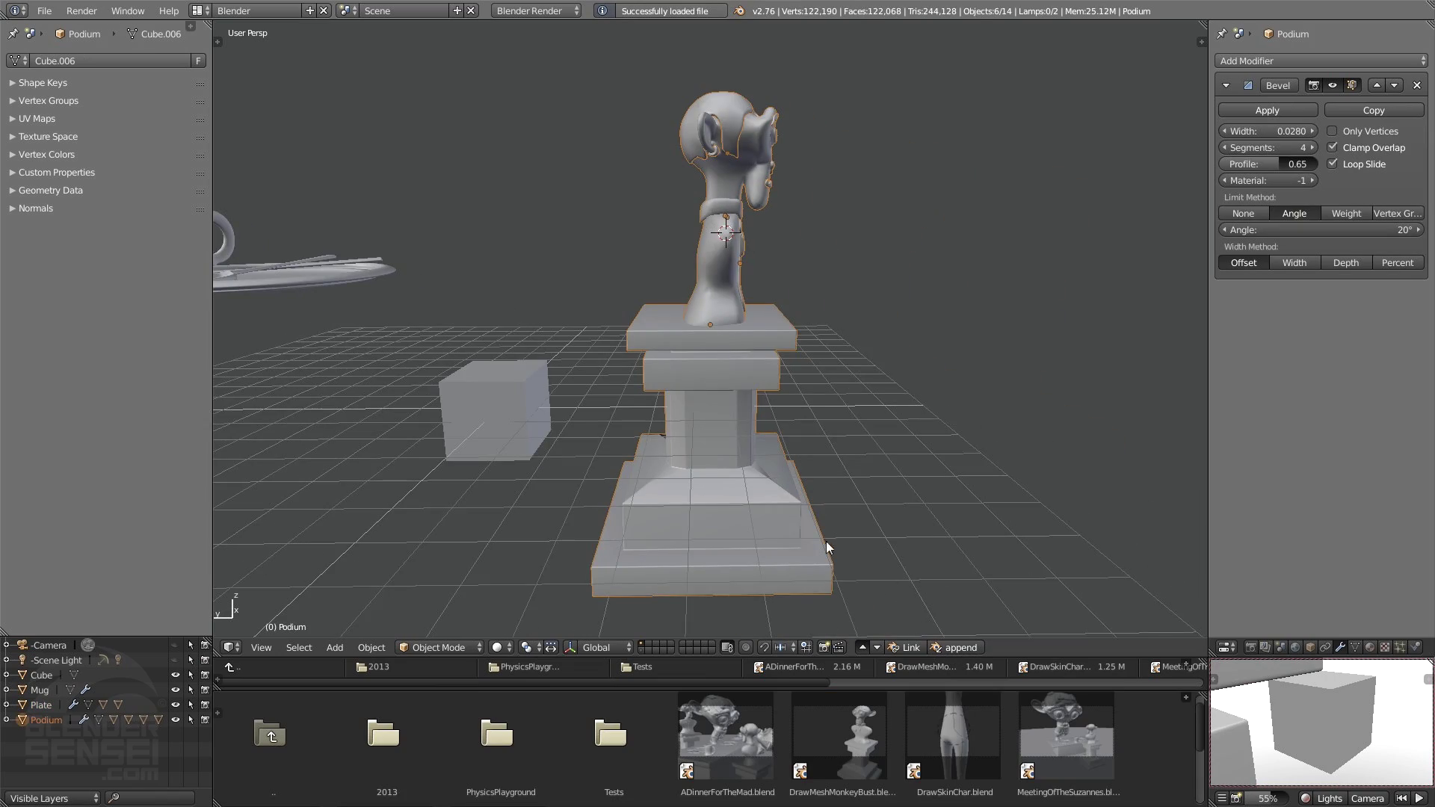
# Step: Scale the appended monkey bust and its podium
pyautogui.moveTo(883, 461); pyautogui.dragTo(850, 494, button='middle')
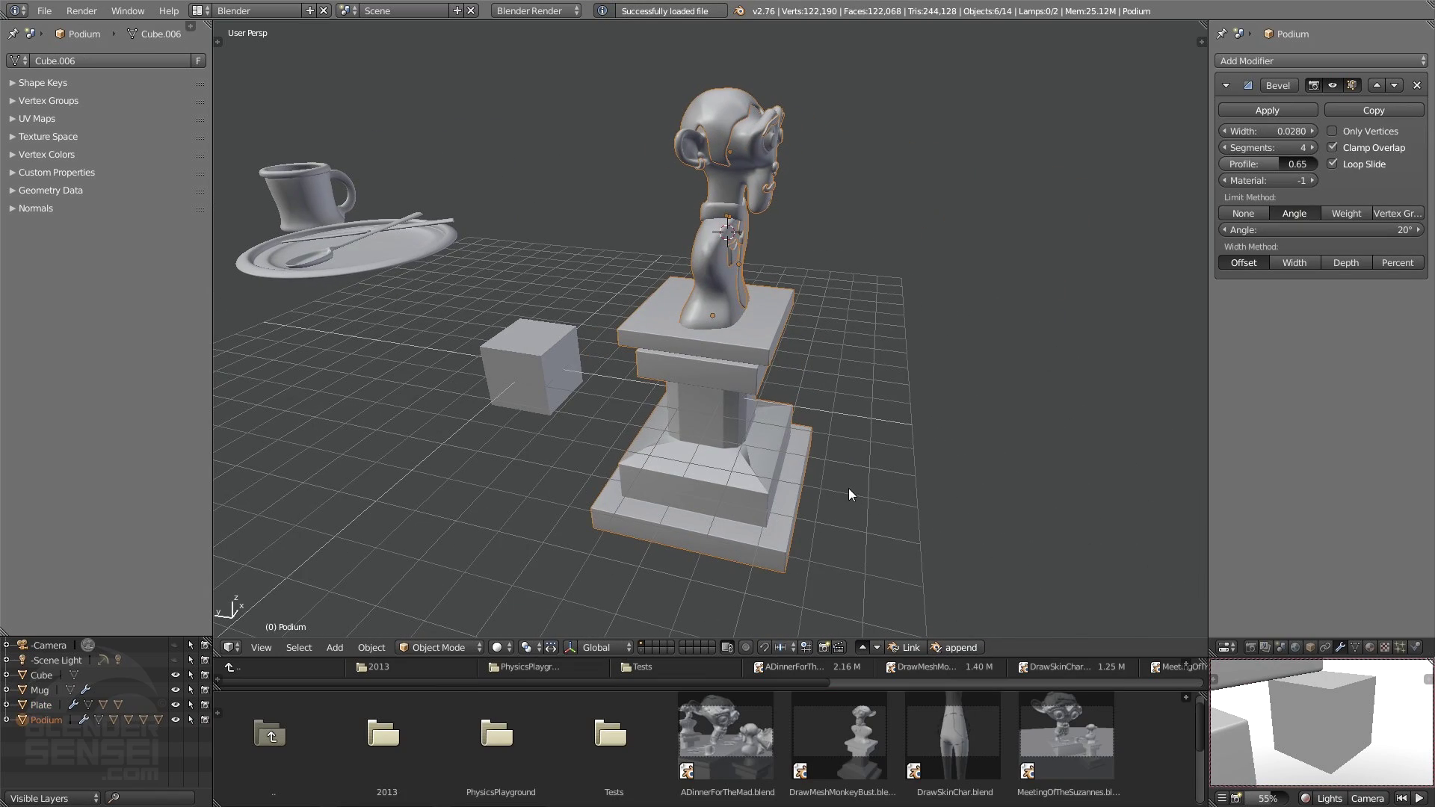
pyautogui.press('s')
pyautogui.click(811, 485)
pyautogui.keyDown('shift'); pyautogui.moveTo(632, 475); pyautogui.dragTo(810, 468, button='middle'); pyautogui.keyUp('shift')
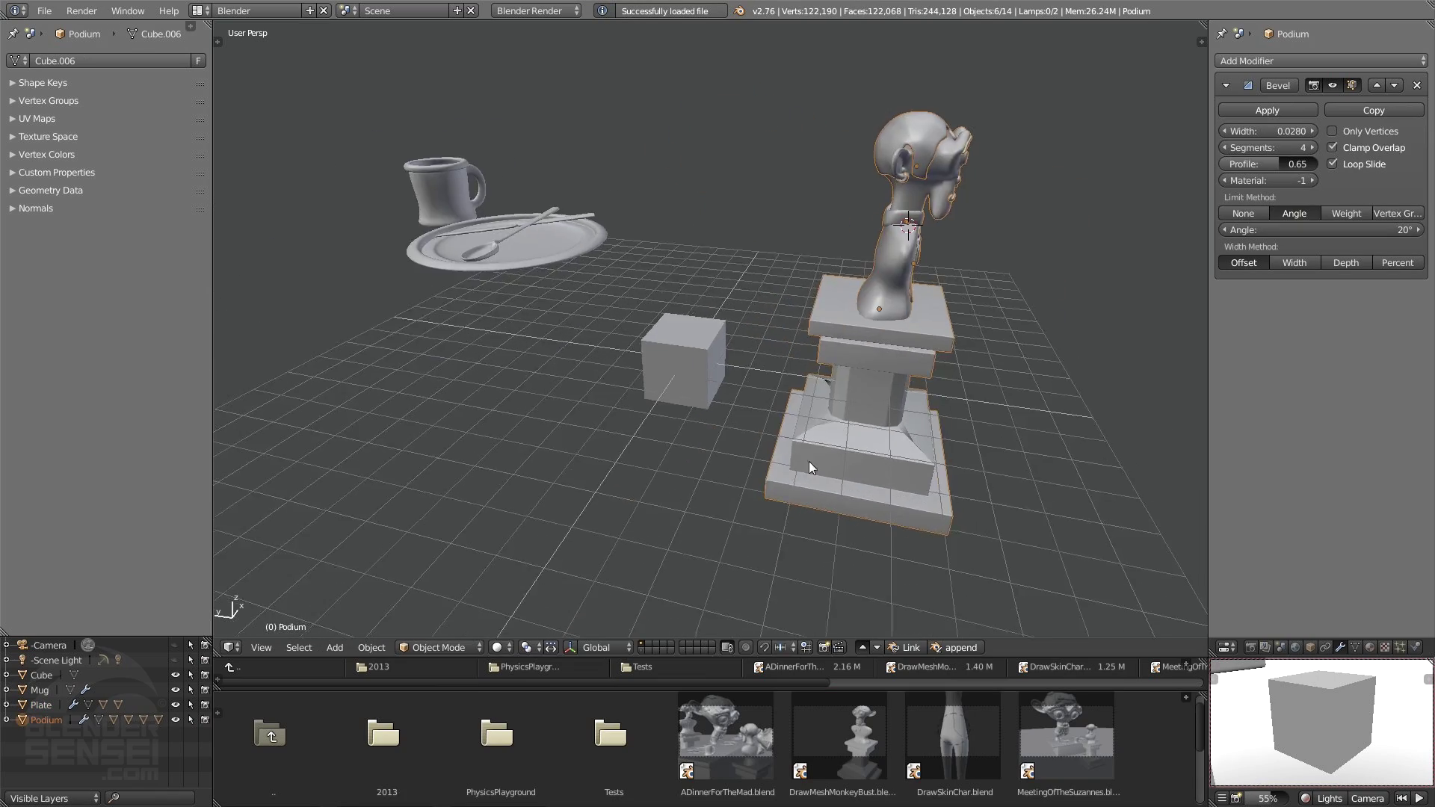
# Step: Place the 3D cursor on the empty grid in front and left of the cube and append ObjectFromSelection.blend there
pyautogui.scroll(-3, 890, 777)
pyautogui.click(394, 735)
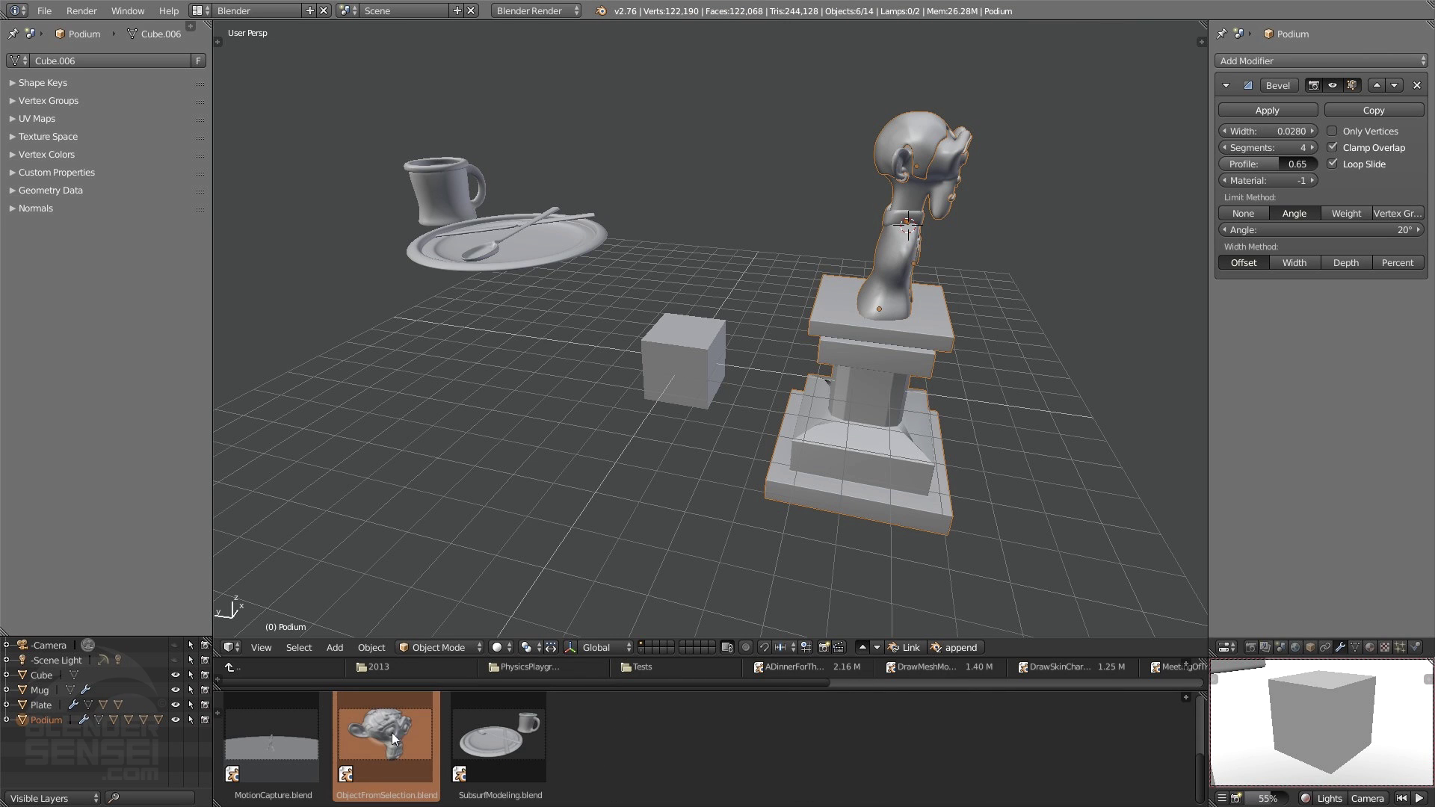
pyautogui.moveTo(564, 477); pyautogui.dragTo(571, 461, button='middle')
pyautogui.click(570, 460)
pyautogui.click(379, 460)
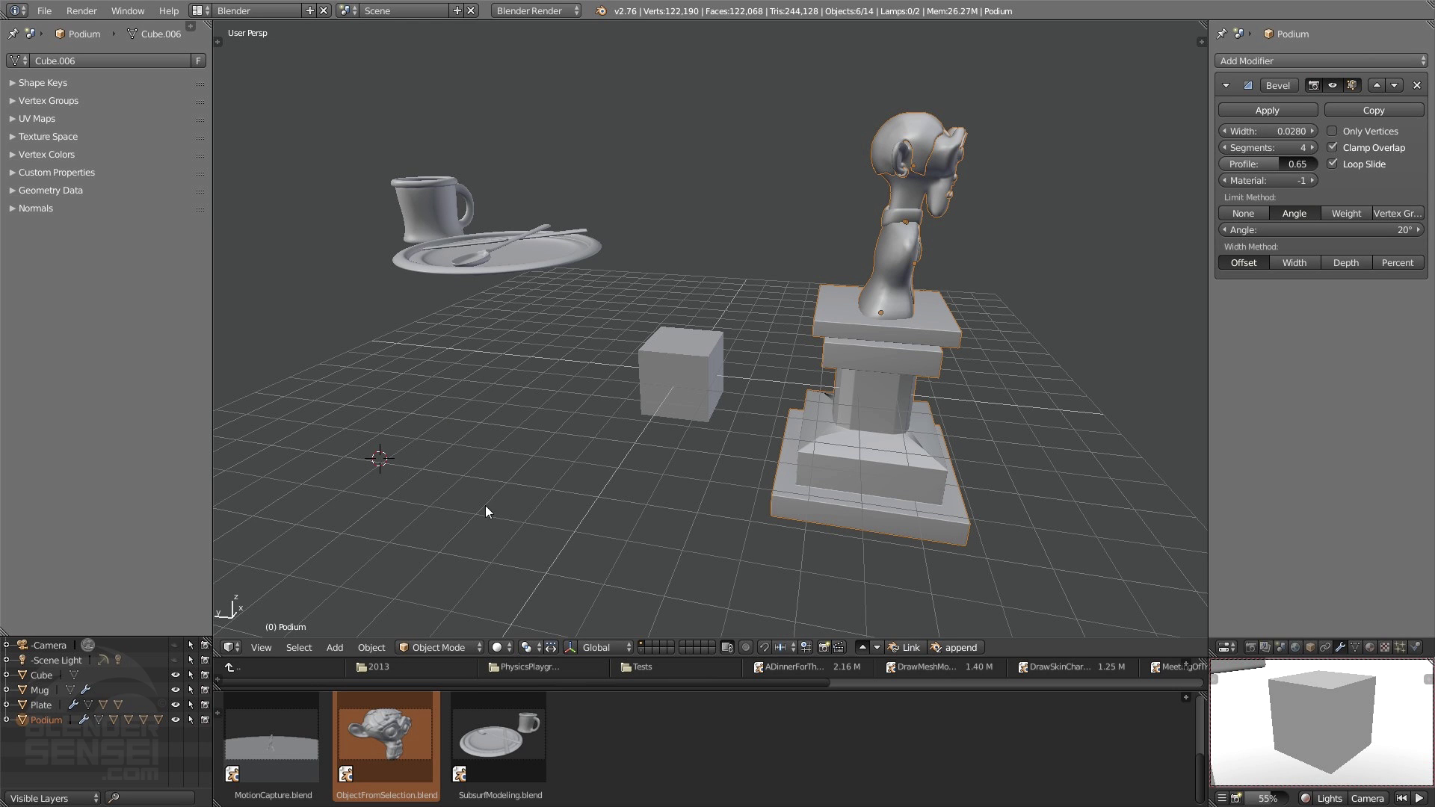
pyautogui.click(961, 648)
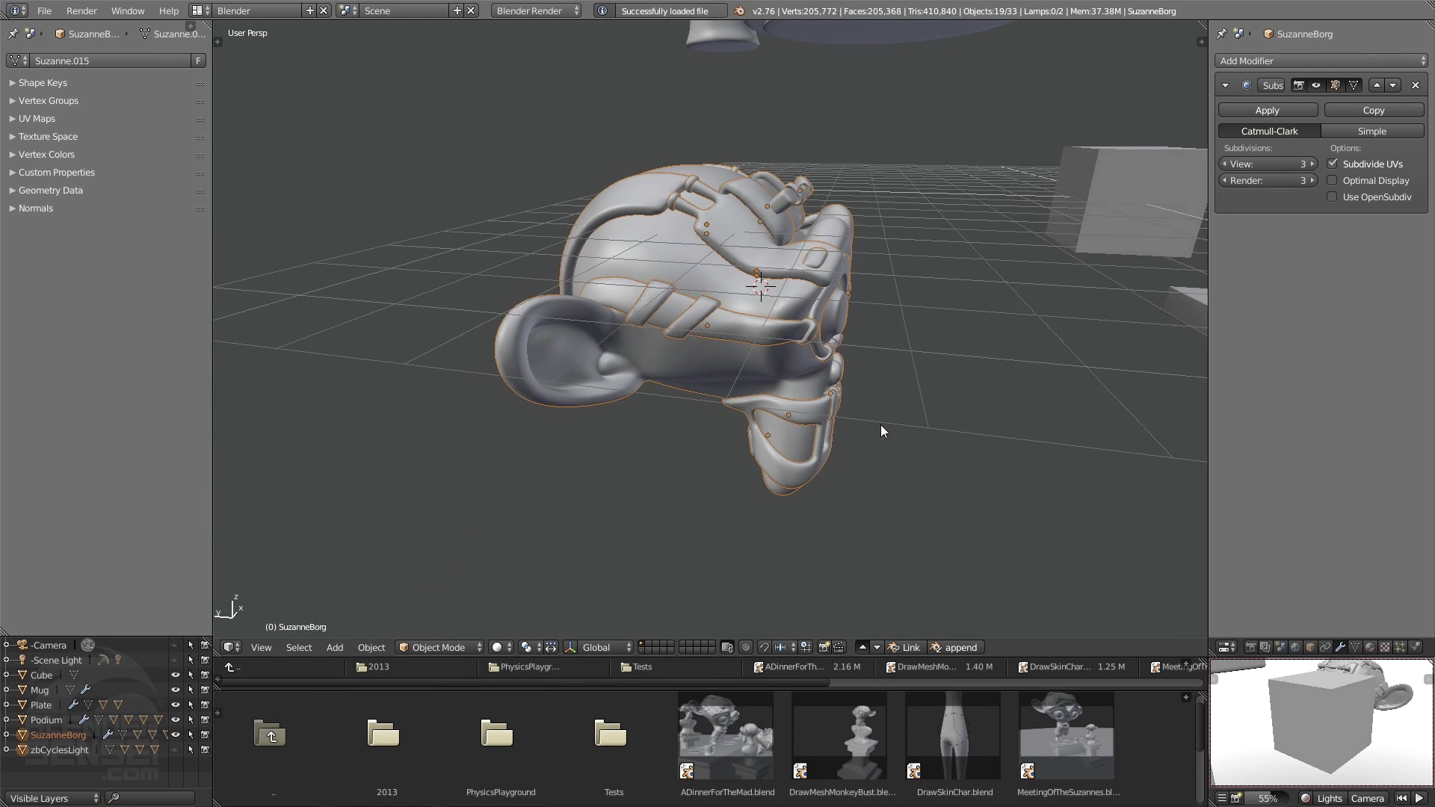
# Step: Select the goggles on the appended monkey head and try scaling them along the global Z axis
pyautogui.scroll(-5, 883, 432)
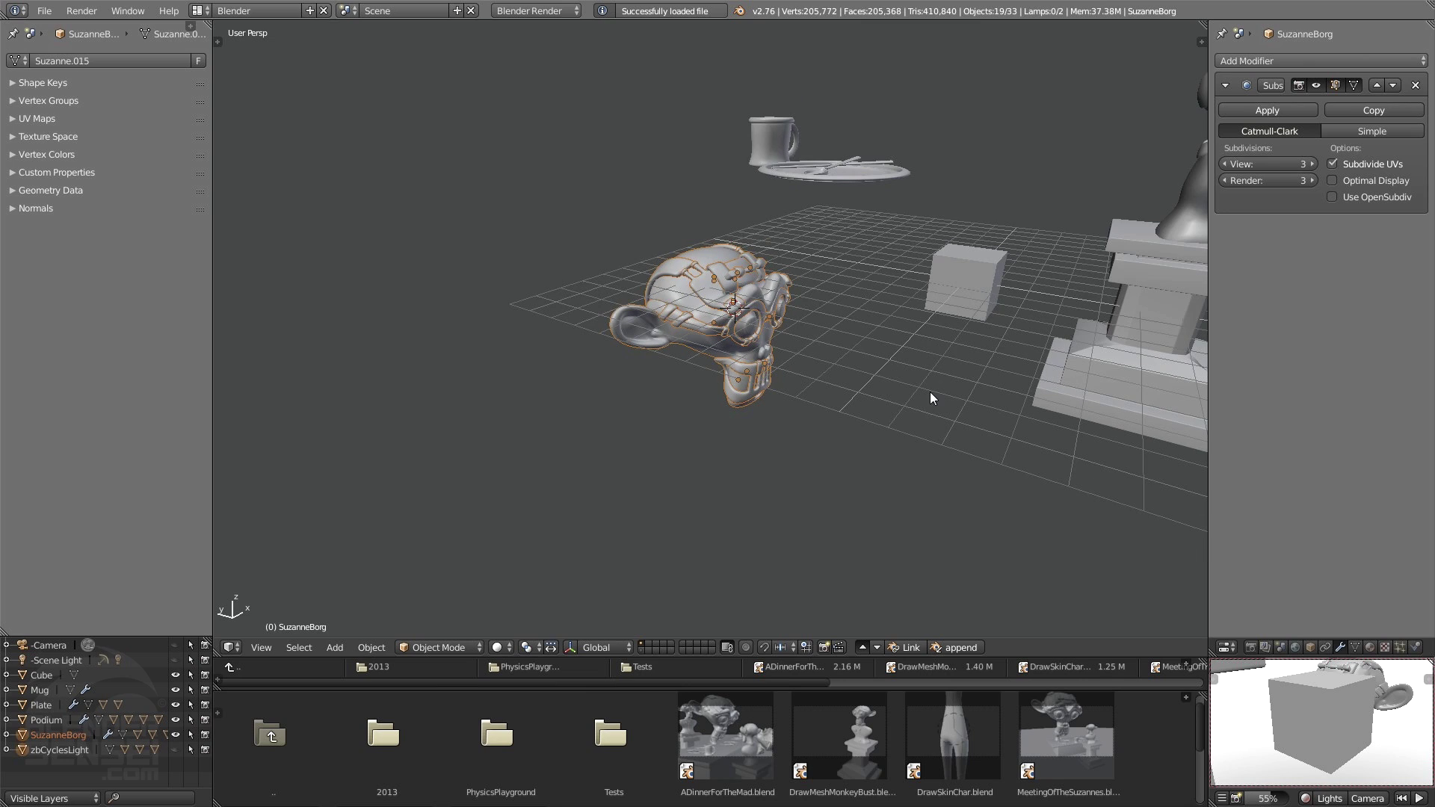
pyautogui.moveTo(932, 398); pyautogui.dragTo(987, 602, button='middle')
pyautogui.scroll(2, 673, 487)
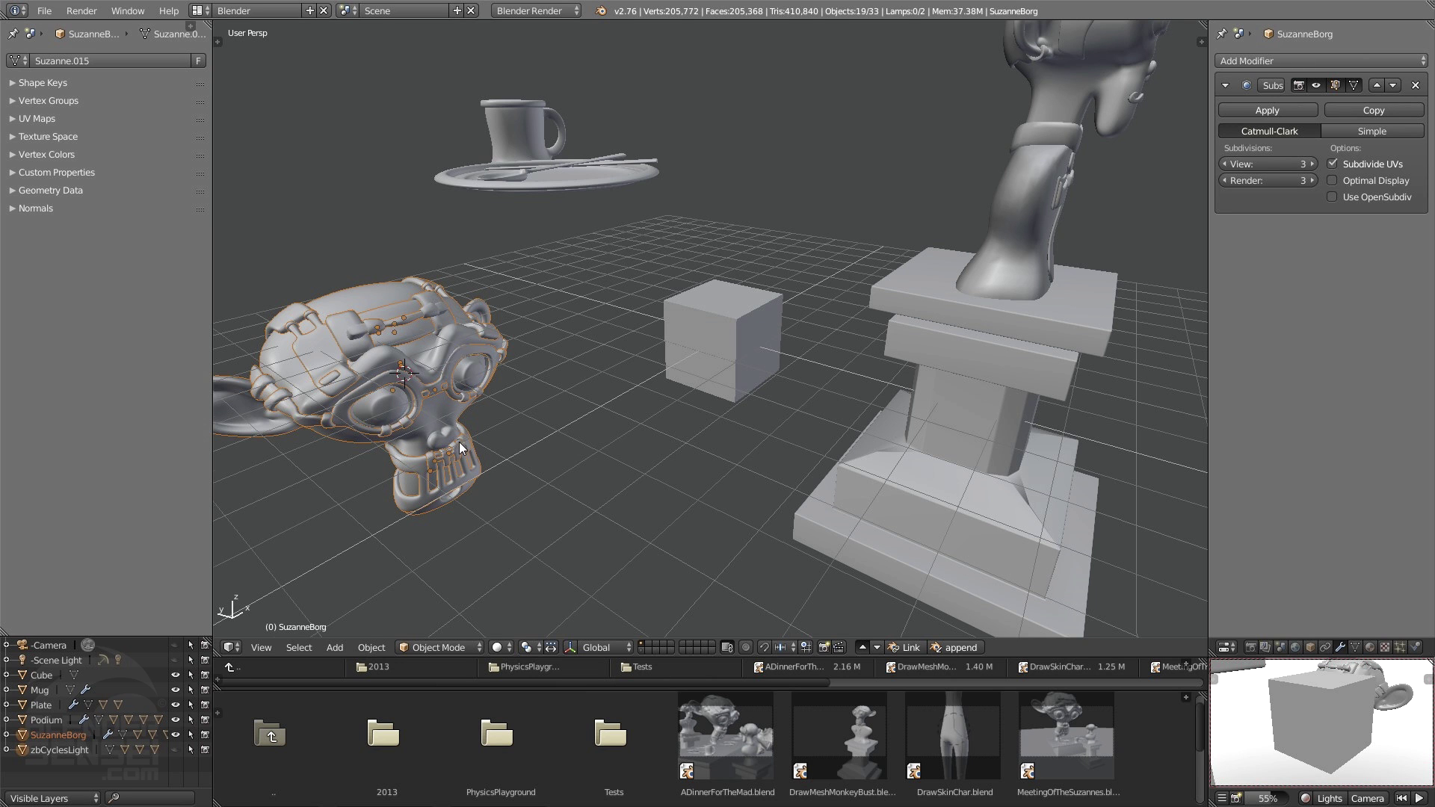
pyautogui.moveTo(461, 449); pyautogui.dragTo(443, 364, button='middle')
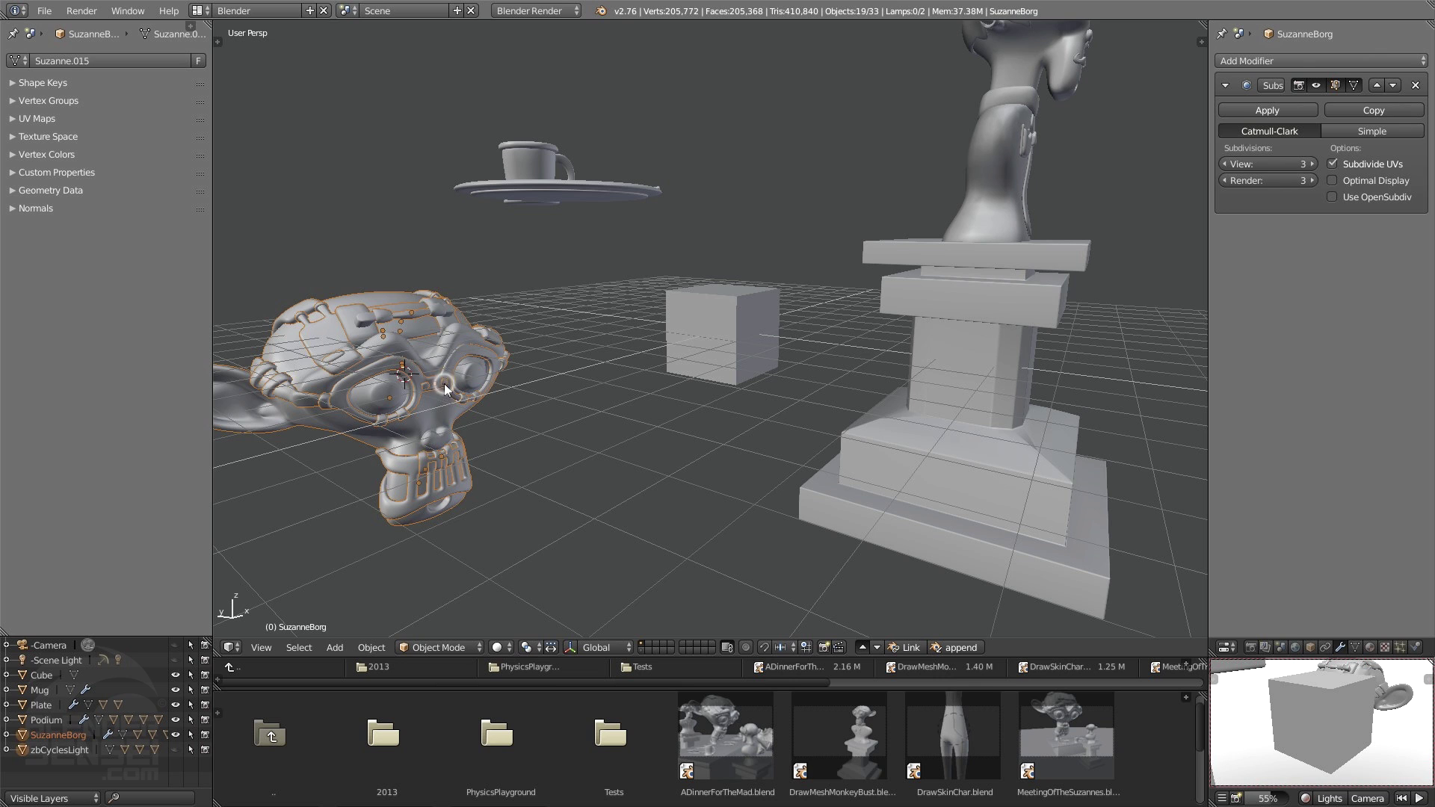
pyautogui.rightClick(446, 388)
pyautogui.press('s')
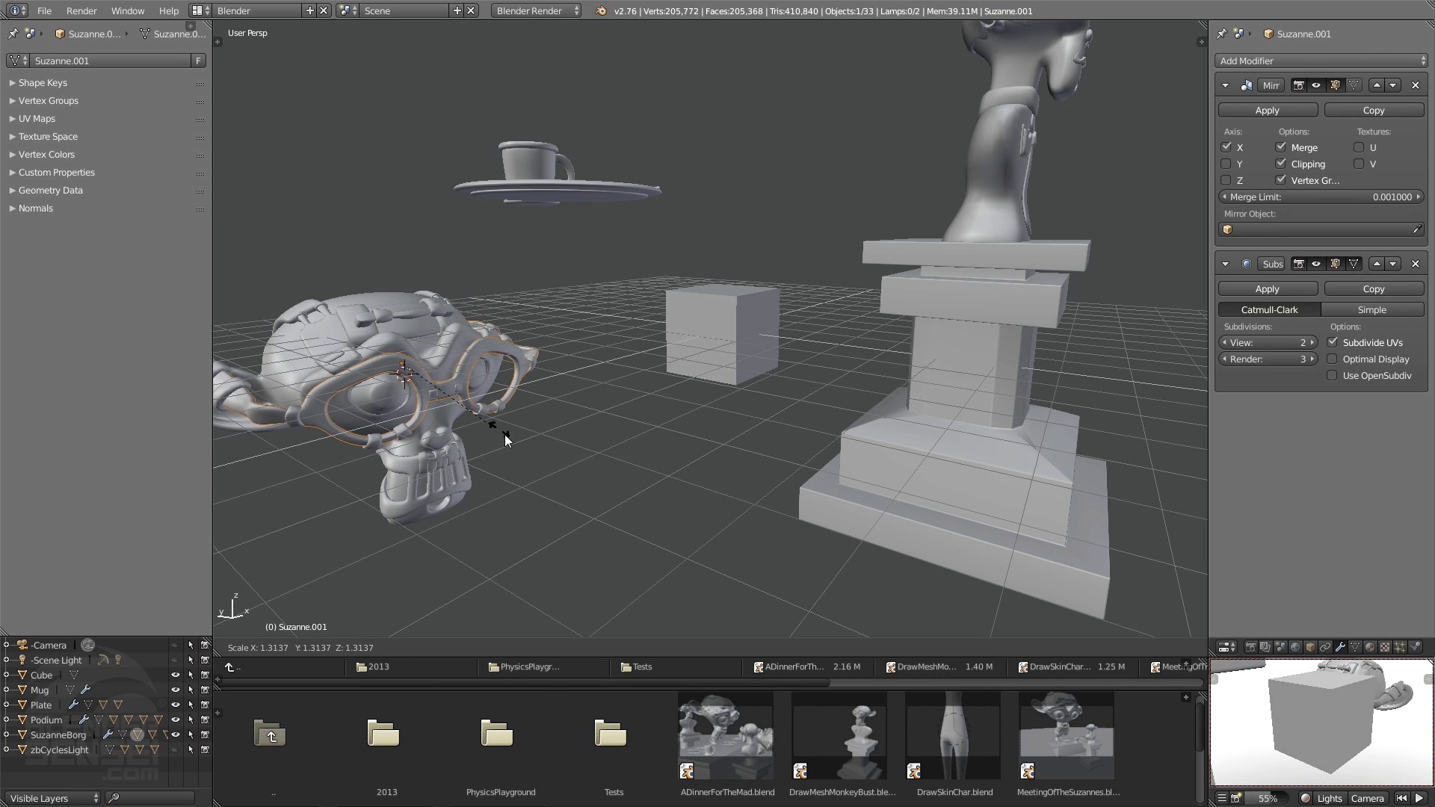
pyautogui.press('z')
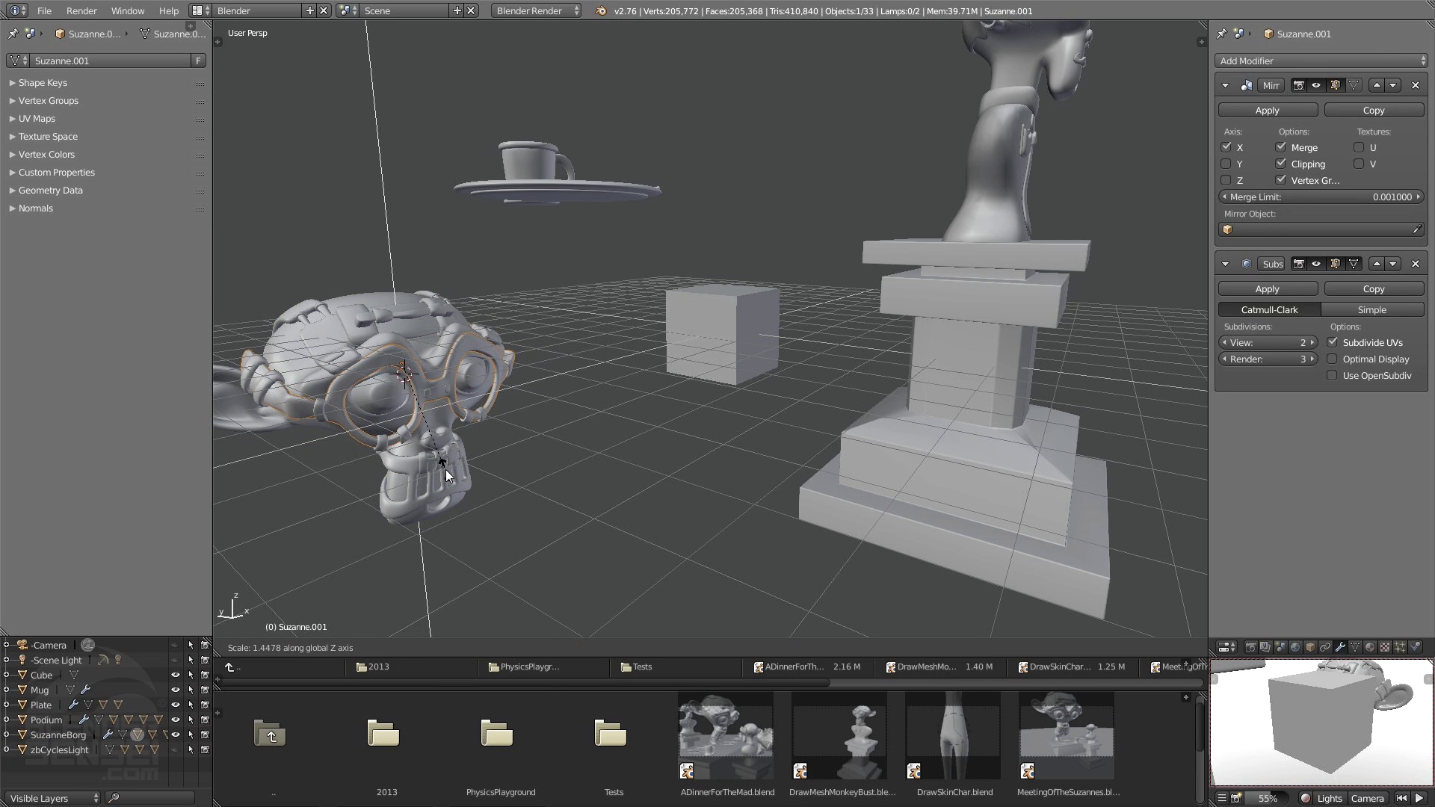
pyautogui.rightClick(446, 475)
pyautogui.moveTo(449, 479); pyautogui.dragTo(672, 486, button='middle')
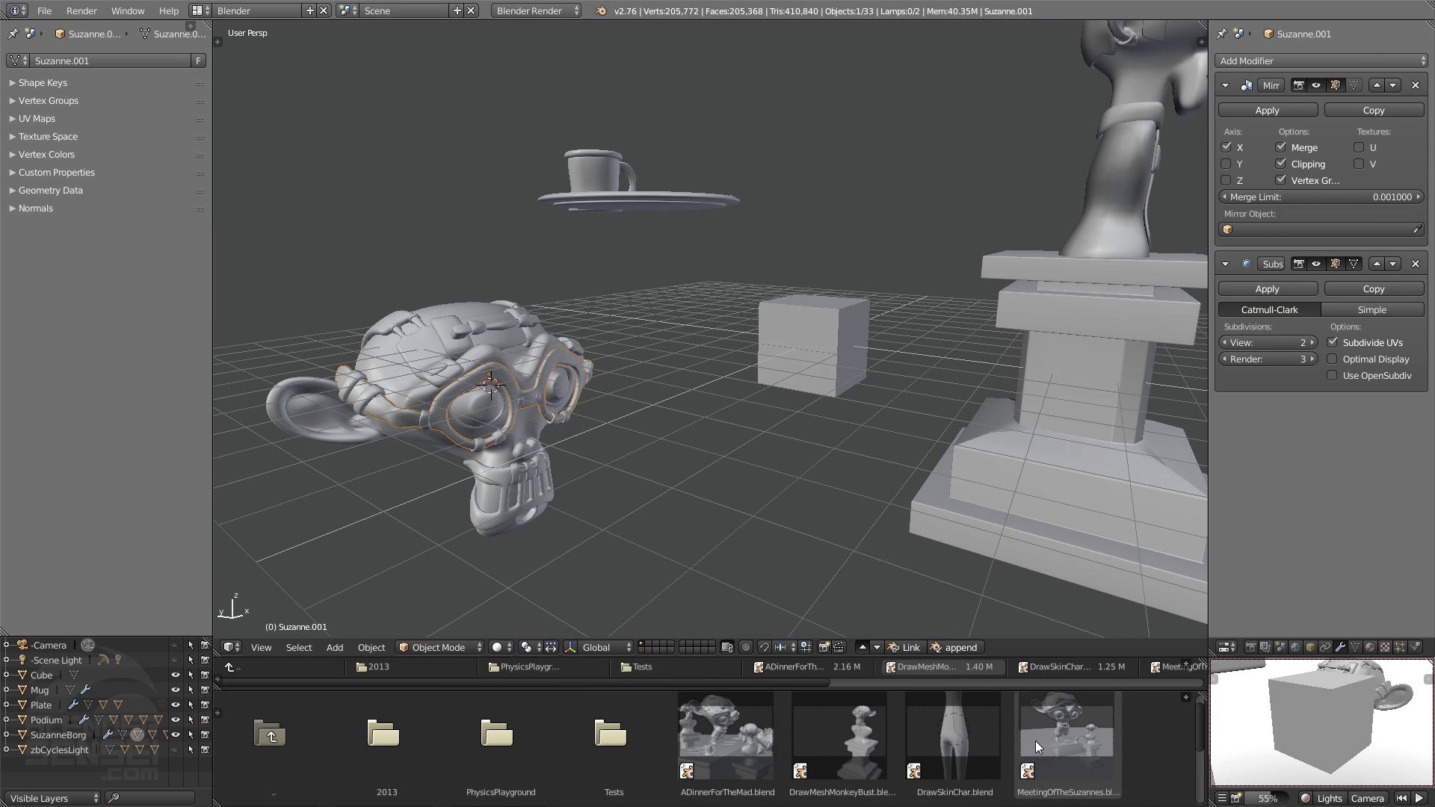
pyautogui.scroll(-3, 890, 728)
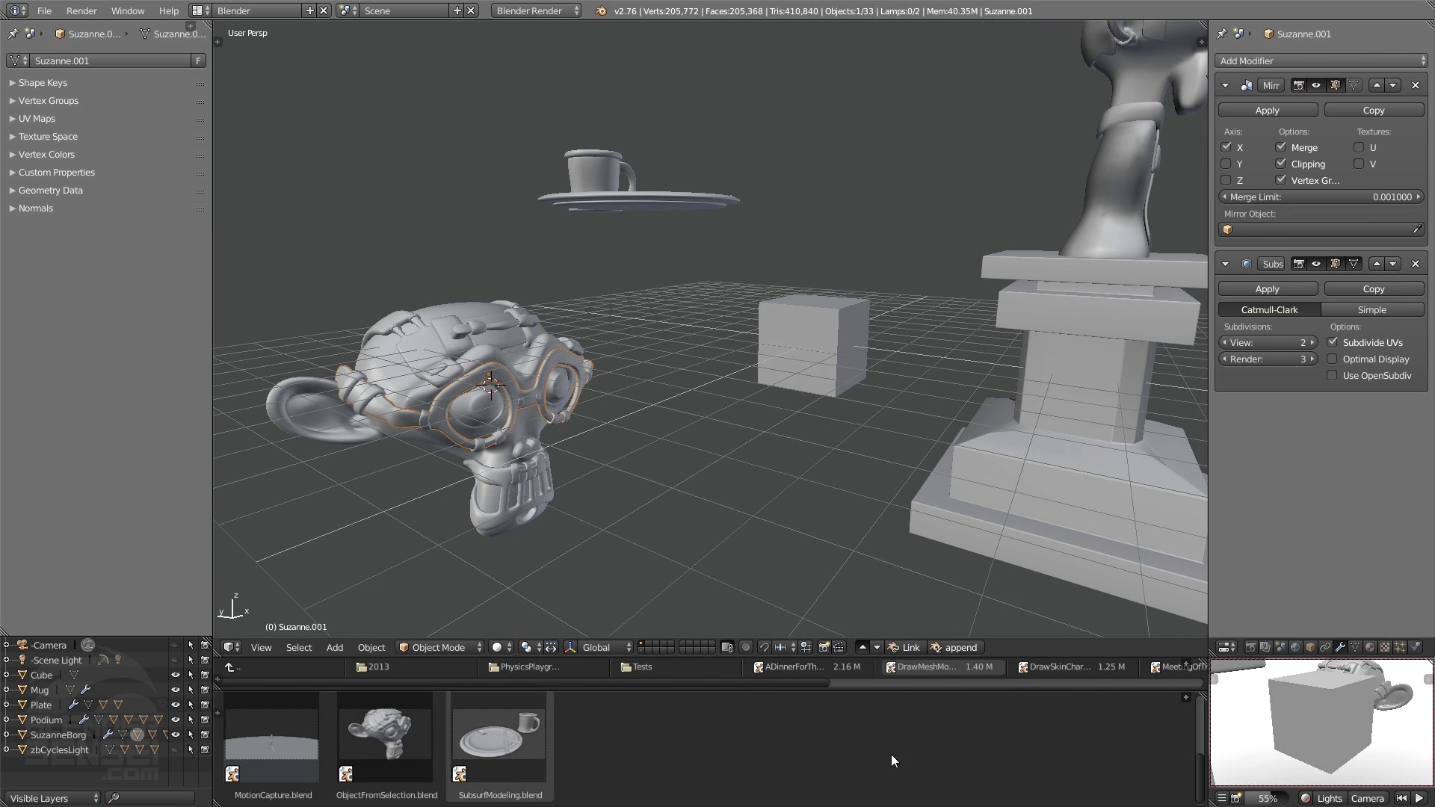
pyautogui.moveTo(530, 475); pyautogui.dragTo(490, 477, button='middle')
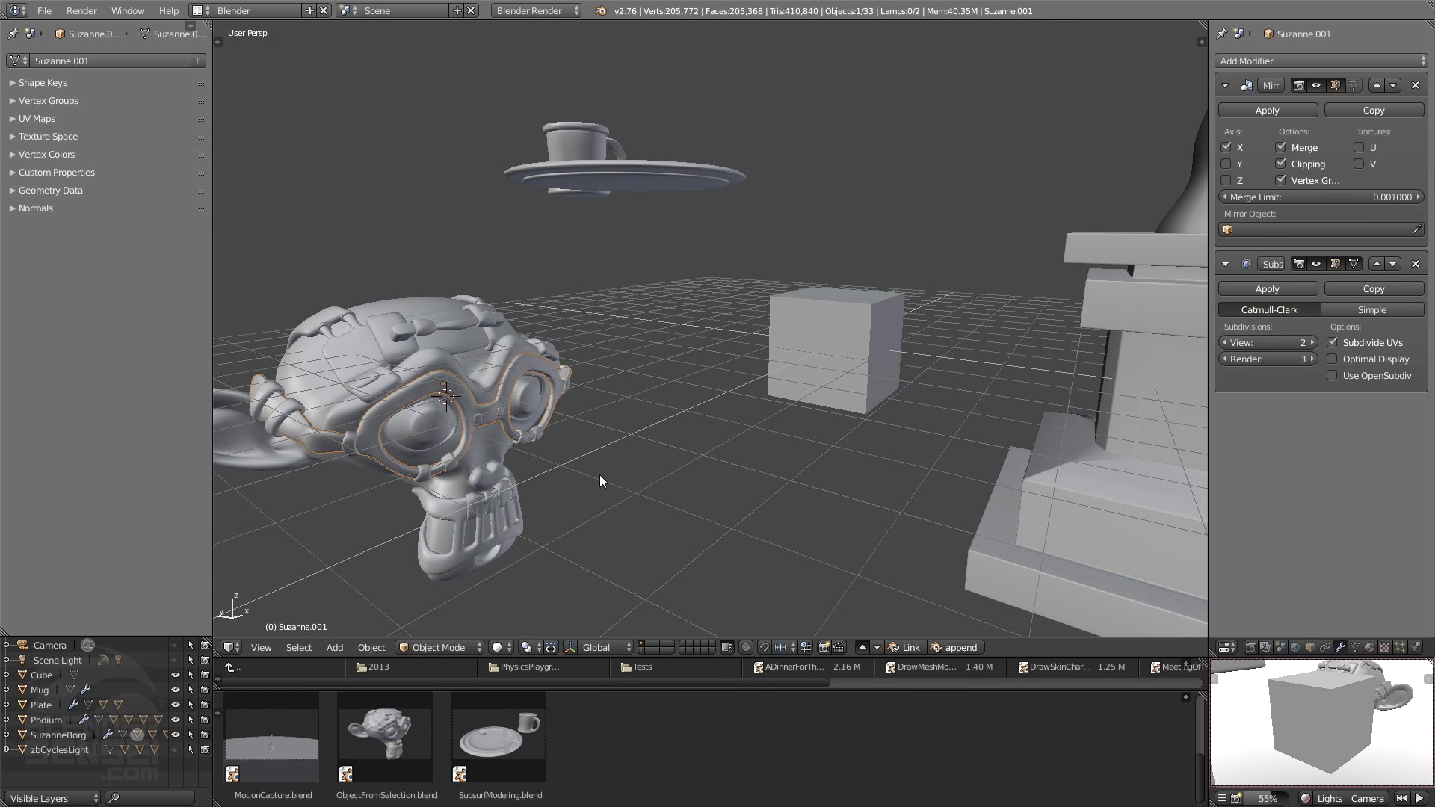
pyautogui.moveTo(587, 472); pyautogui.dragTo(962, 456, button='middle')
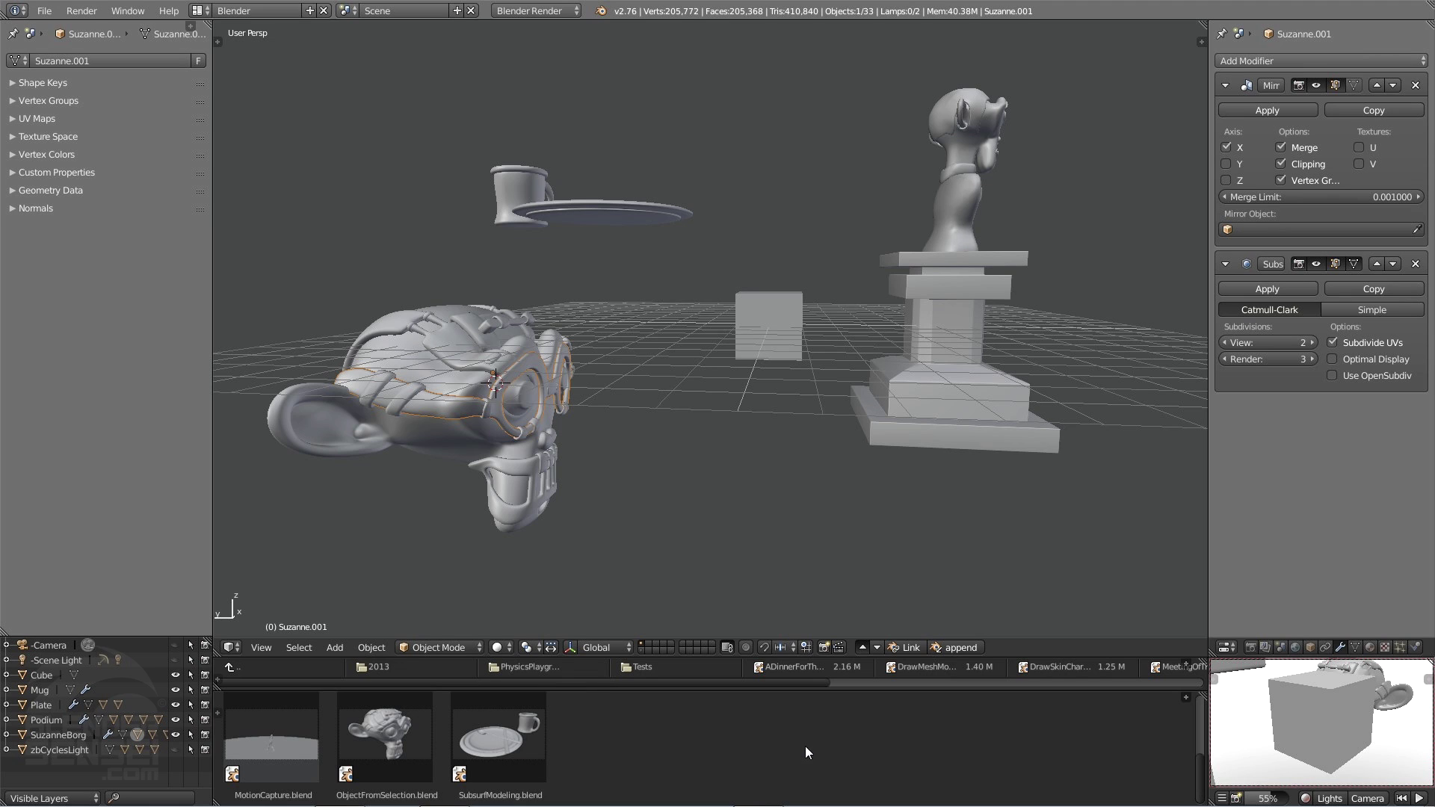
# Step: Swap the library browser for the animation timeline and switch back to the library browser
pyautogui.click(863, 647)
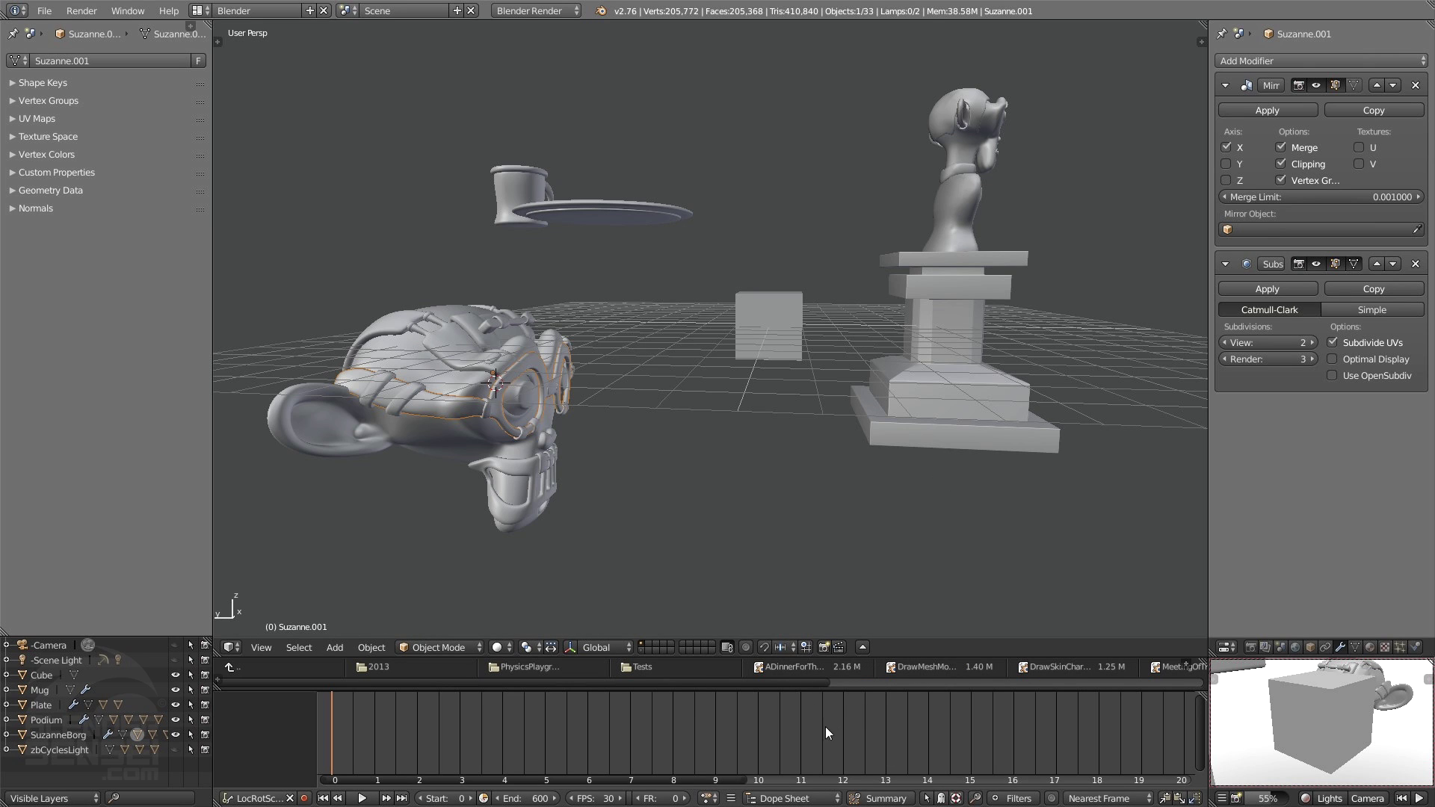
pyautogui.click(864, 649)
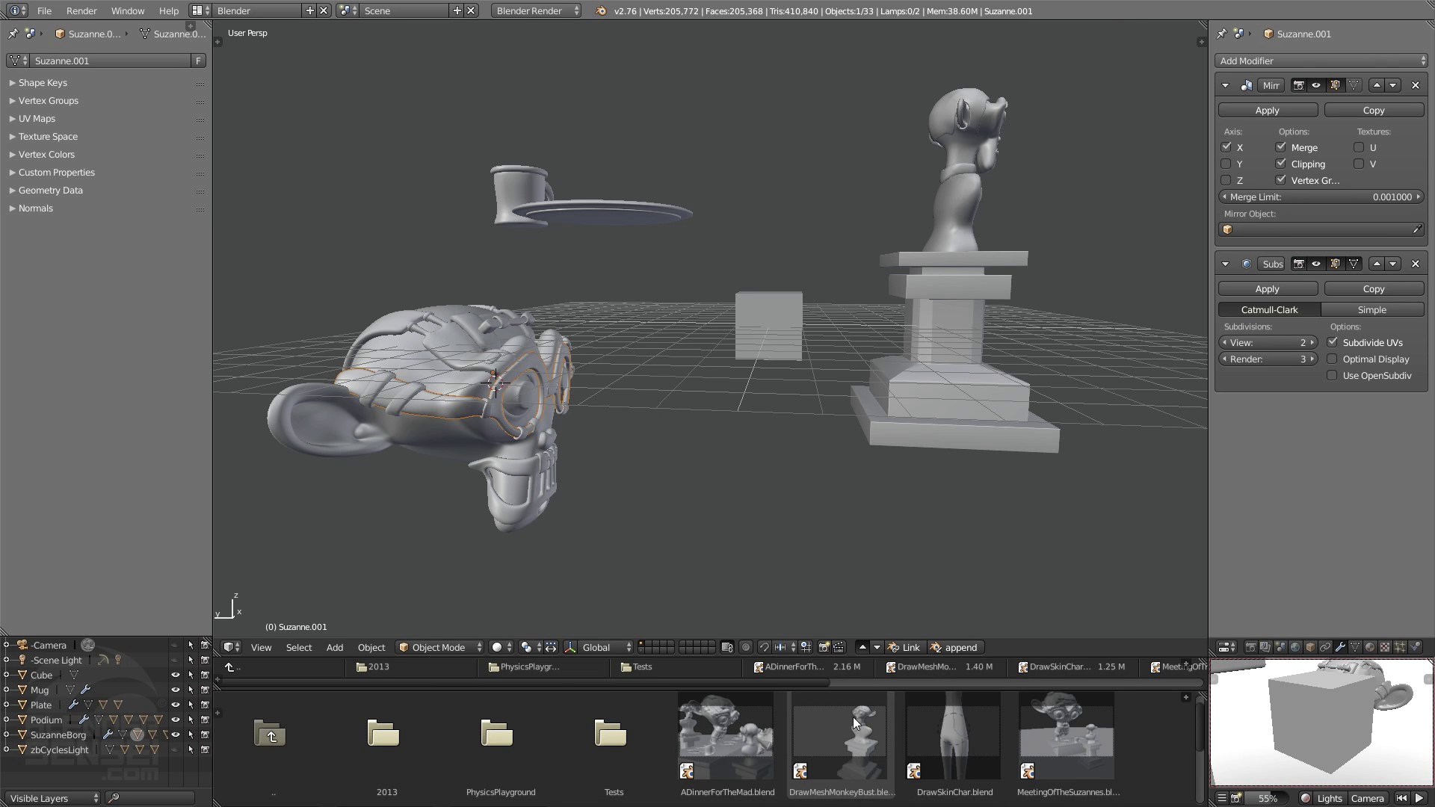
pyautogui.scroll(2, 507, 256)
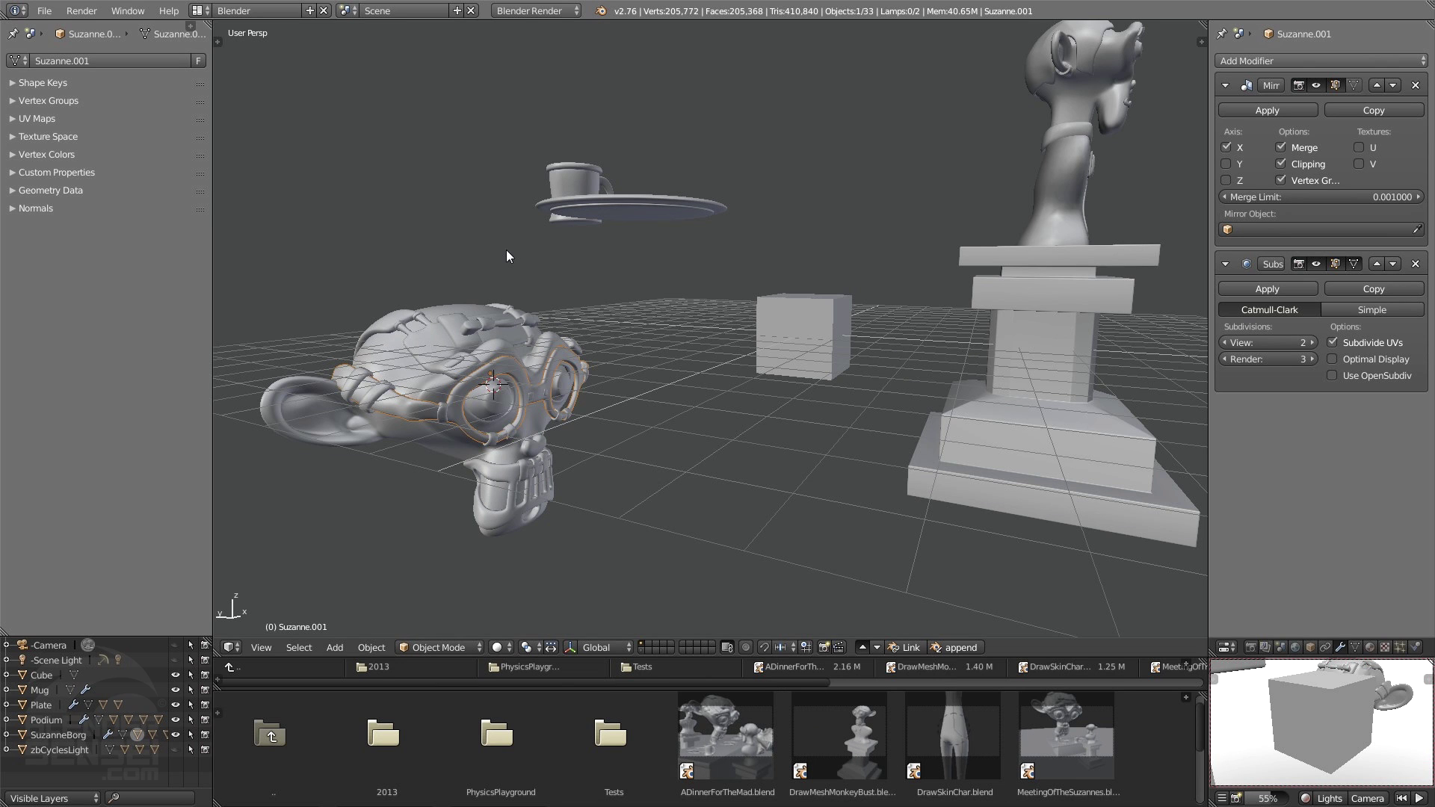
pyautogui.click(43, 12)
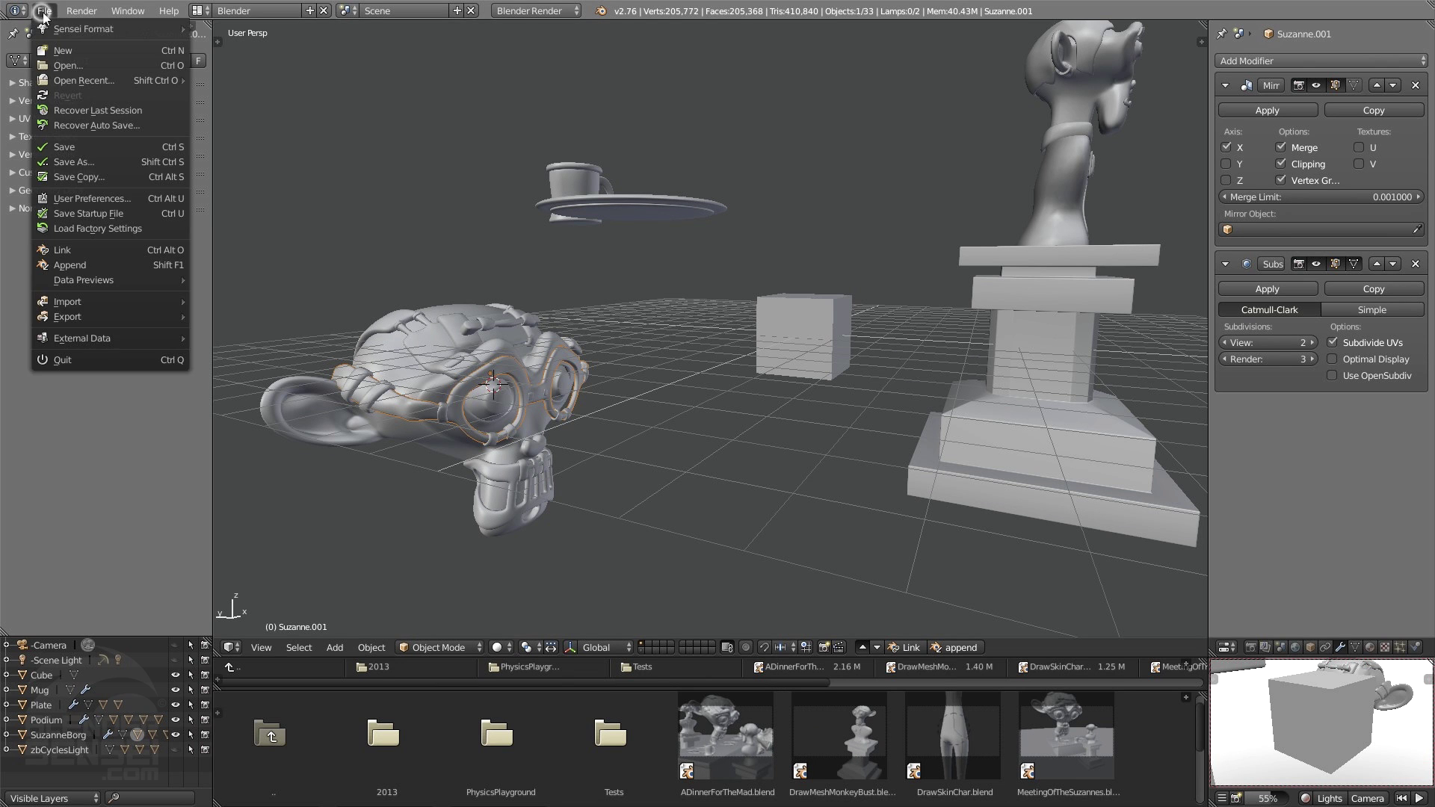
pyautogui.click(91, 149)
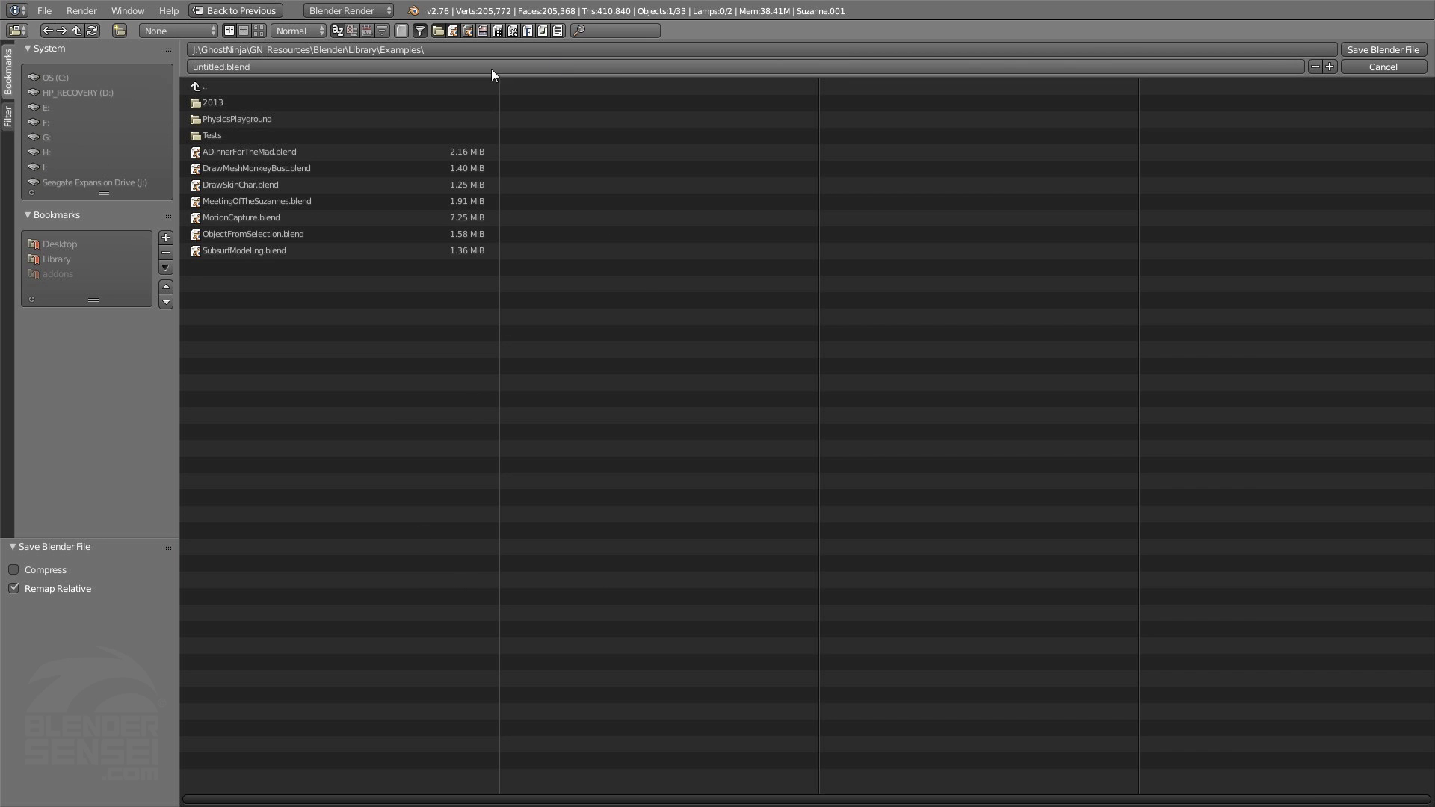
pyautogui.click(1391, 68)
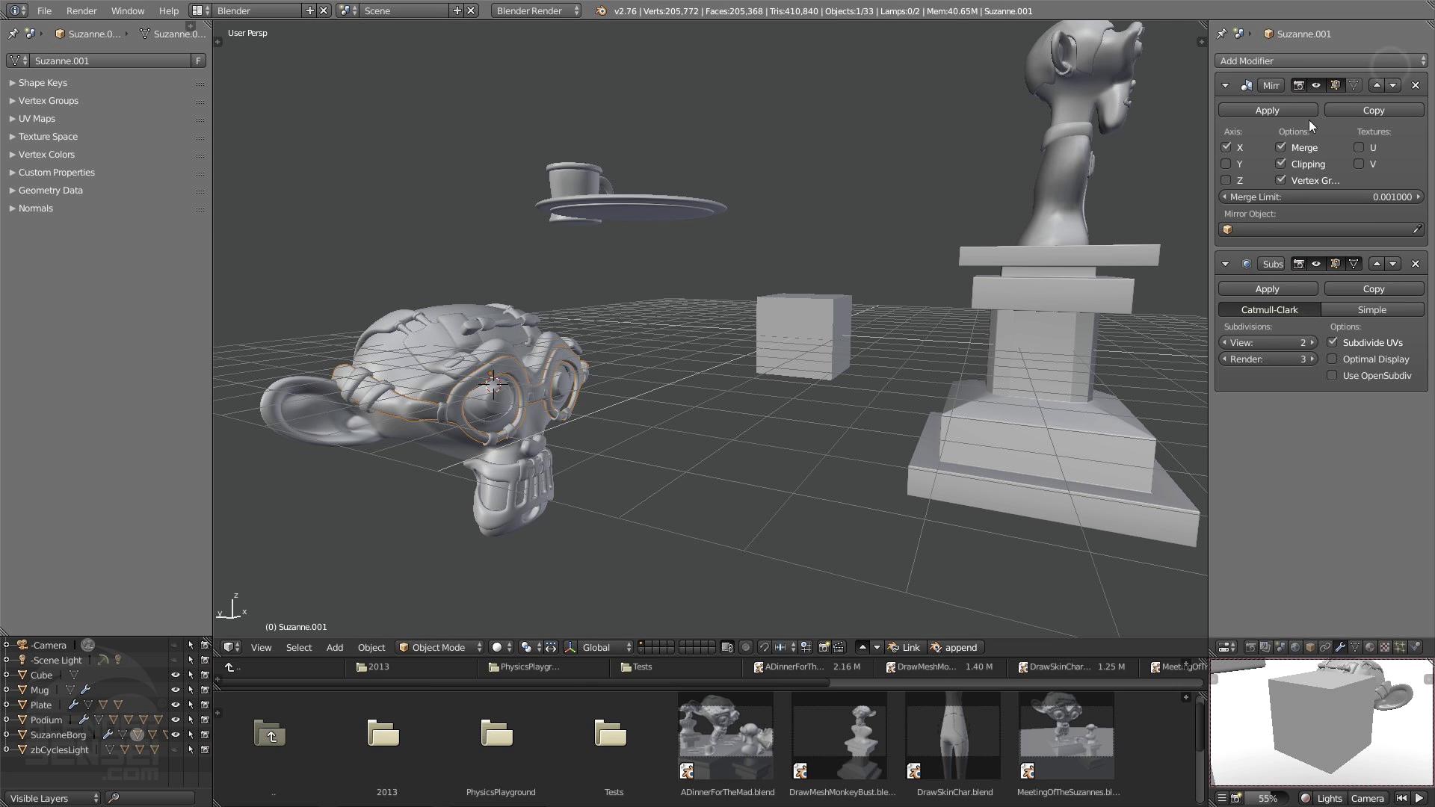
# Step: Look through the blend files and folders in the Examples library
pyautogui.moveTo(657, 361); pyautogui.dragTo(686, 409, button='middle')
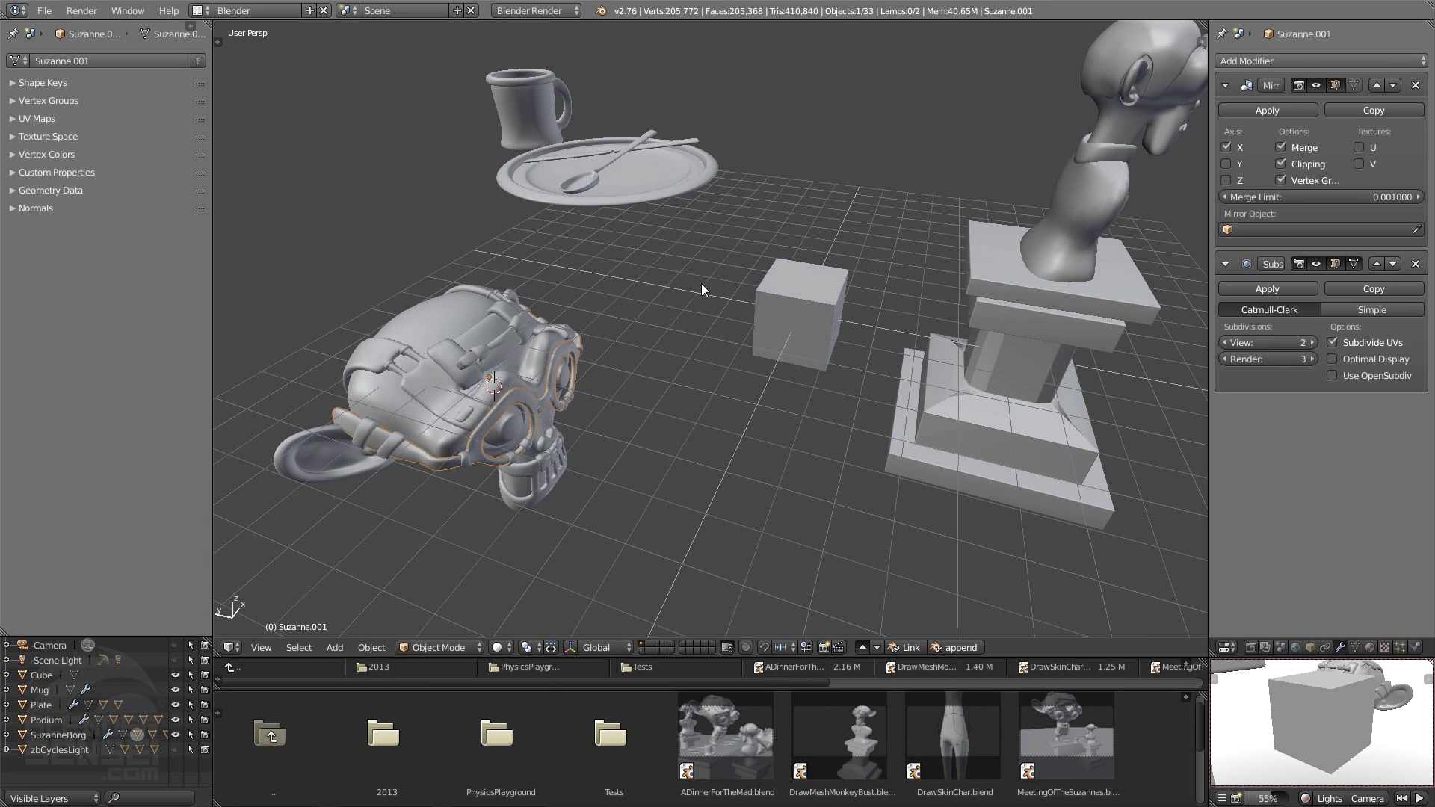
pyautogui.moveTo(800, 309); pyautogui.dragTo(714, 293, button='middle')
pyautogui.scroll(-3, 897, 740)
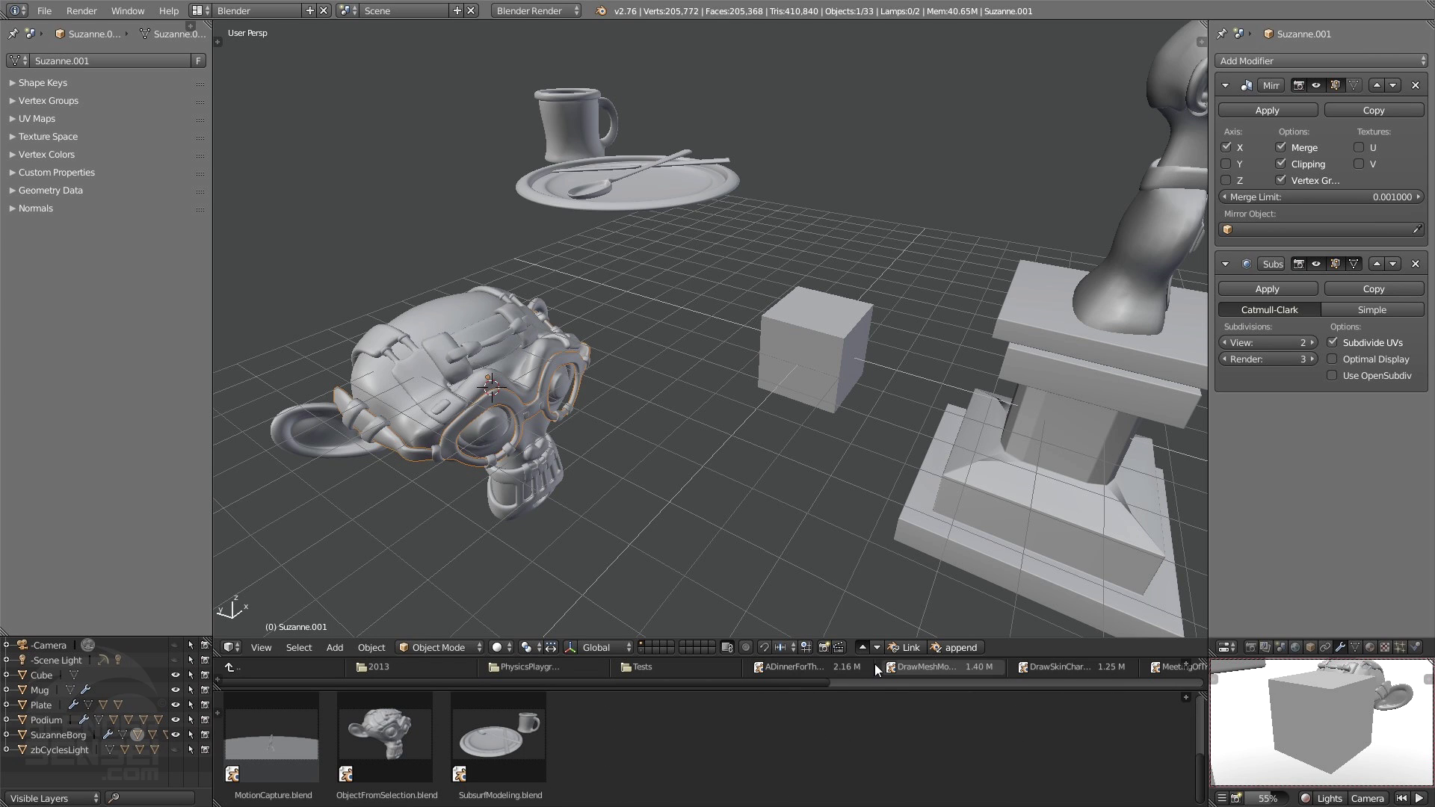
pyautogui.scroll(3, 780, 761)
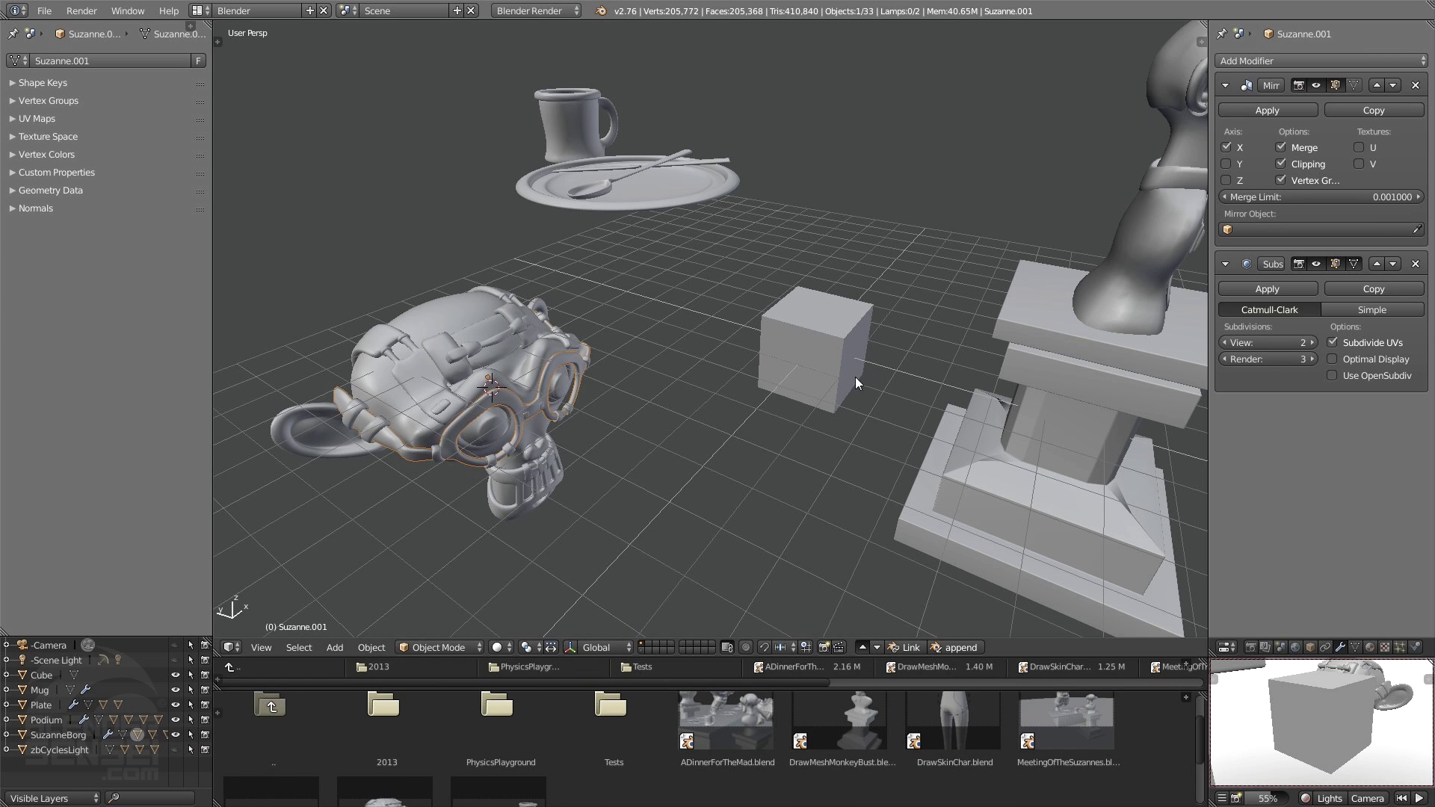
pyautogui.scroll(-3, 890, 757)
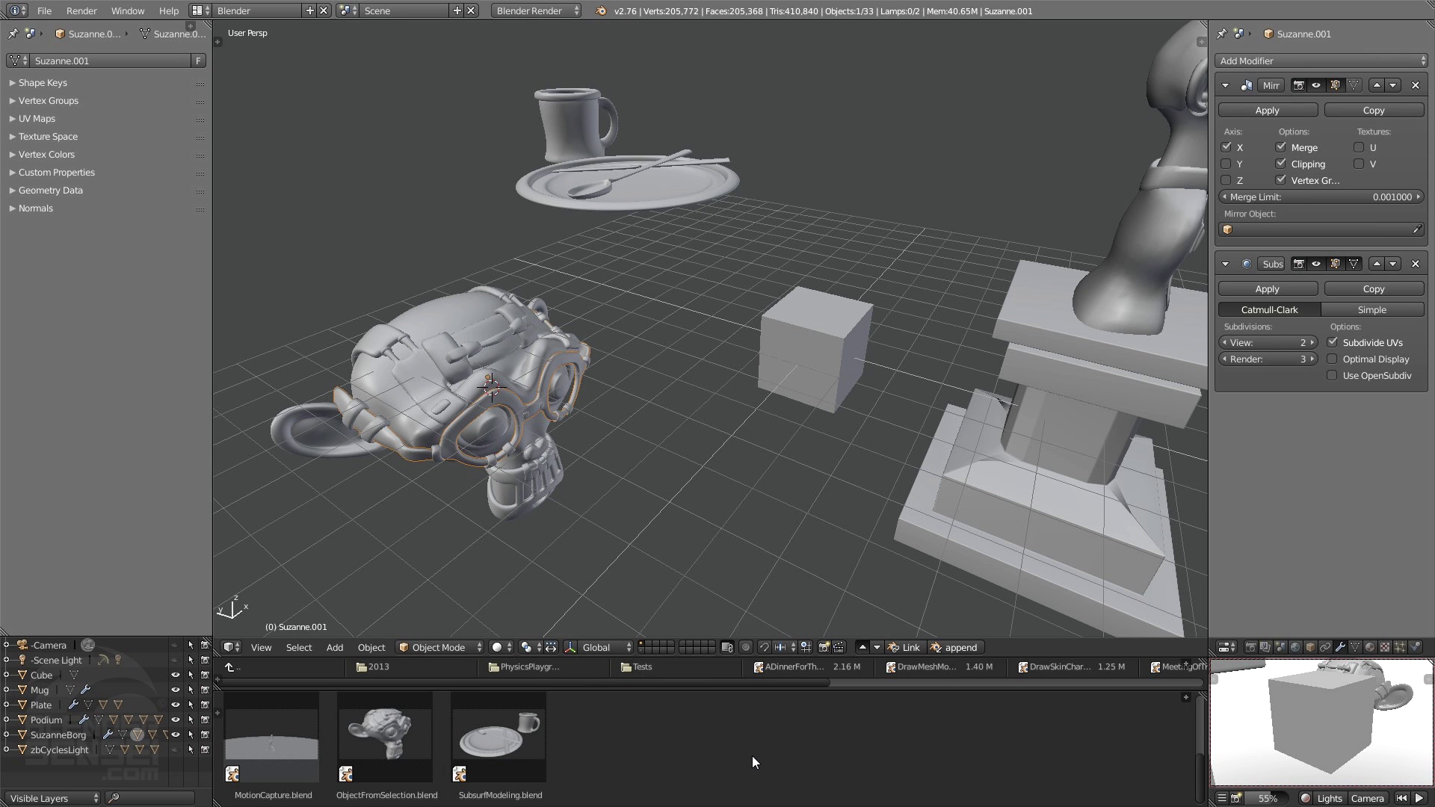
pyautogui.scroll(3, 752, 755)
pyautogui.scroll(-3, 861, 752)
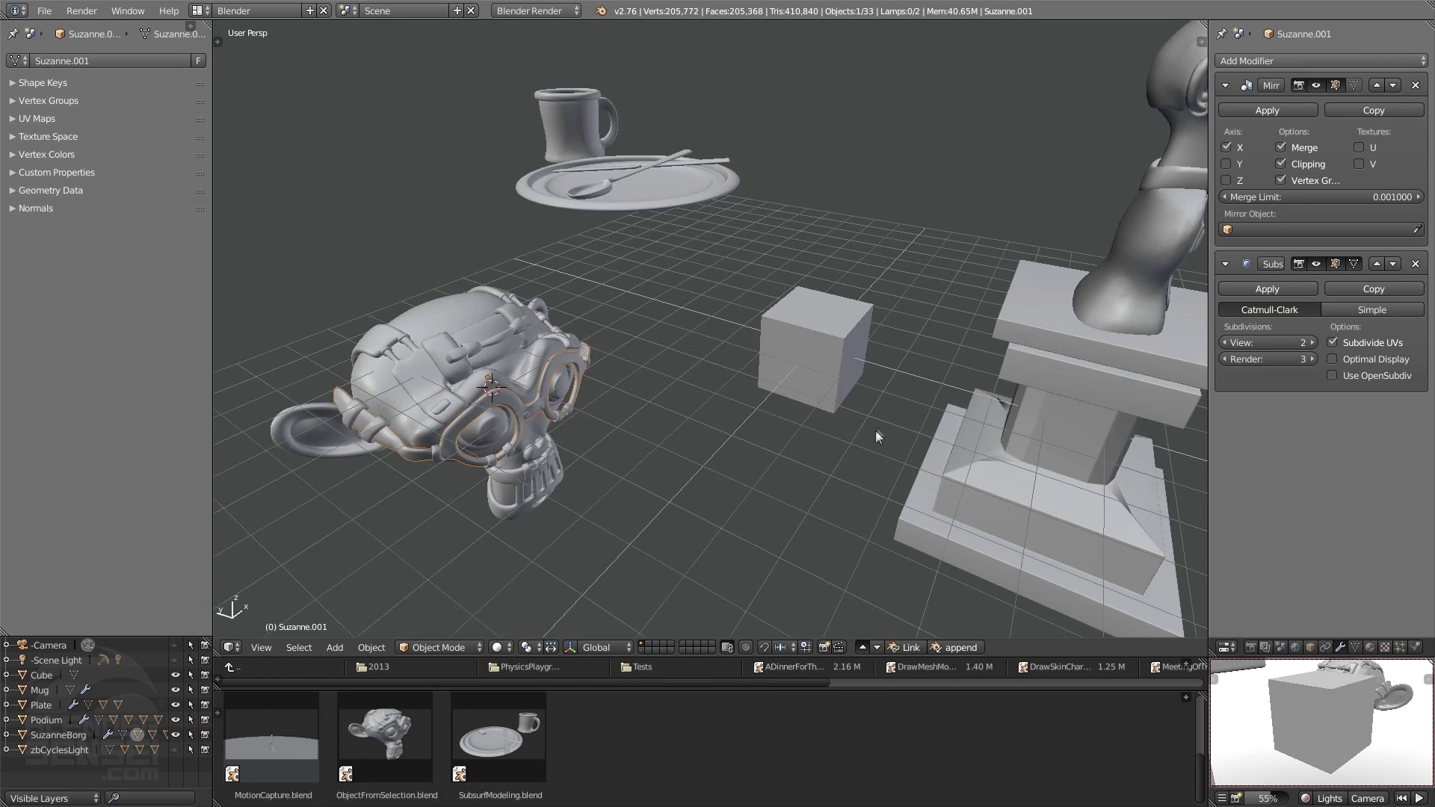
pyautogui.scroll(3, 840, 760)
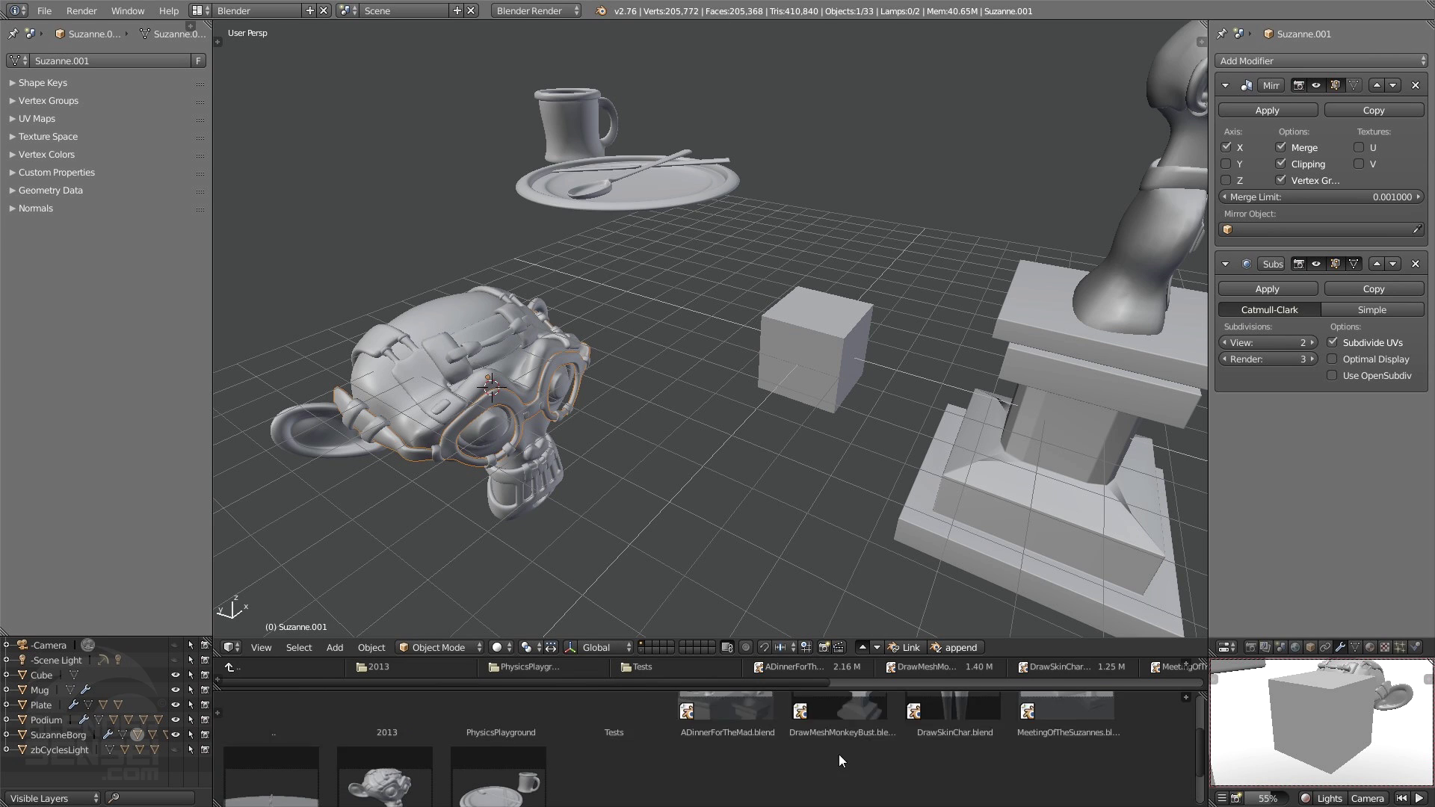
pyautogui.scroll(-1, 829, 747)
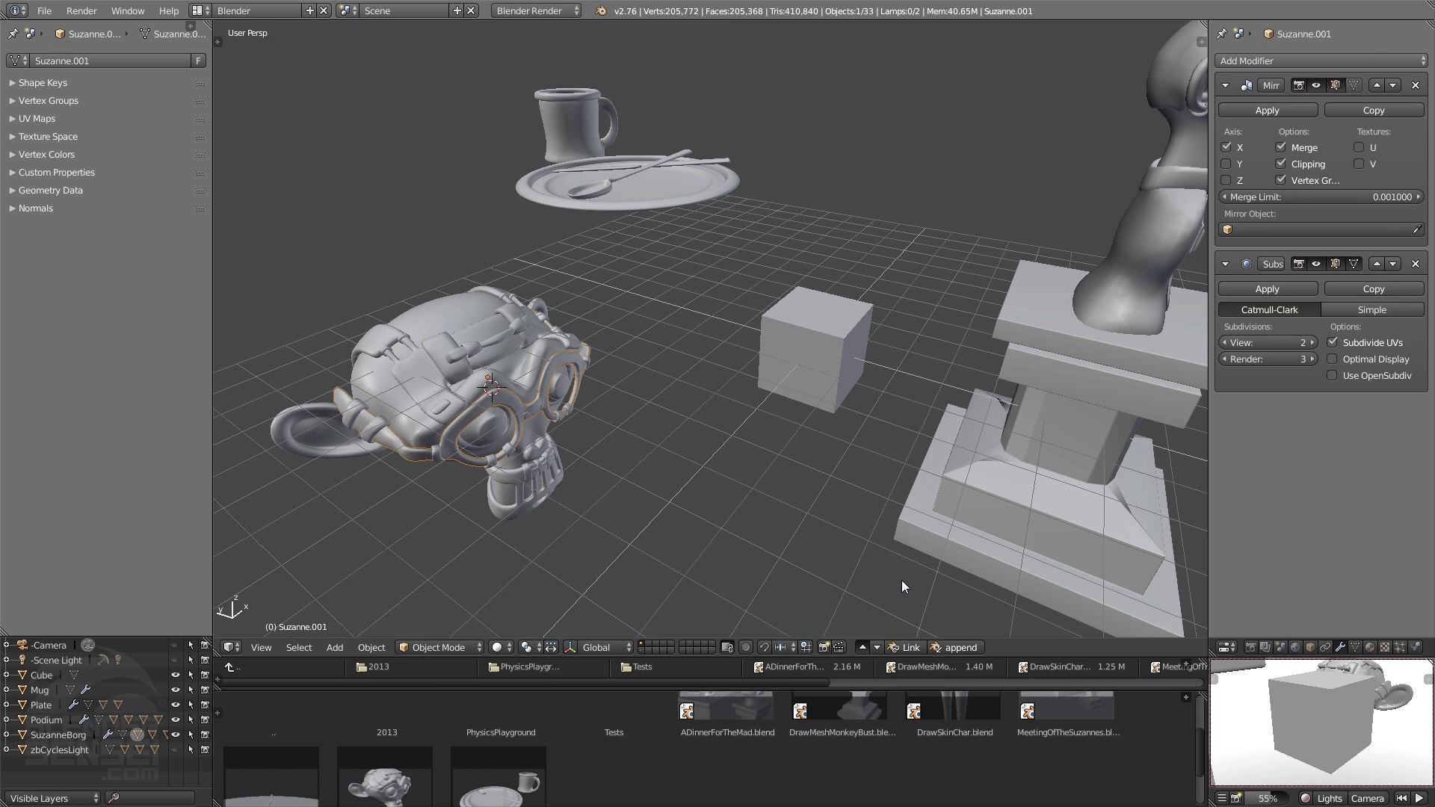
# Step: Save the current scene straight into the Examples library folder as a new blend file
pyautogui.click(877, 649)
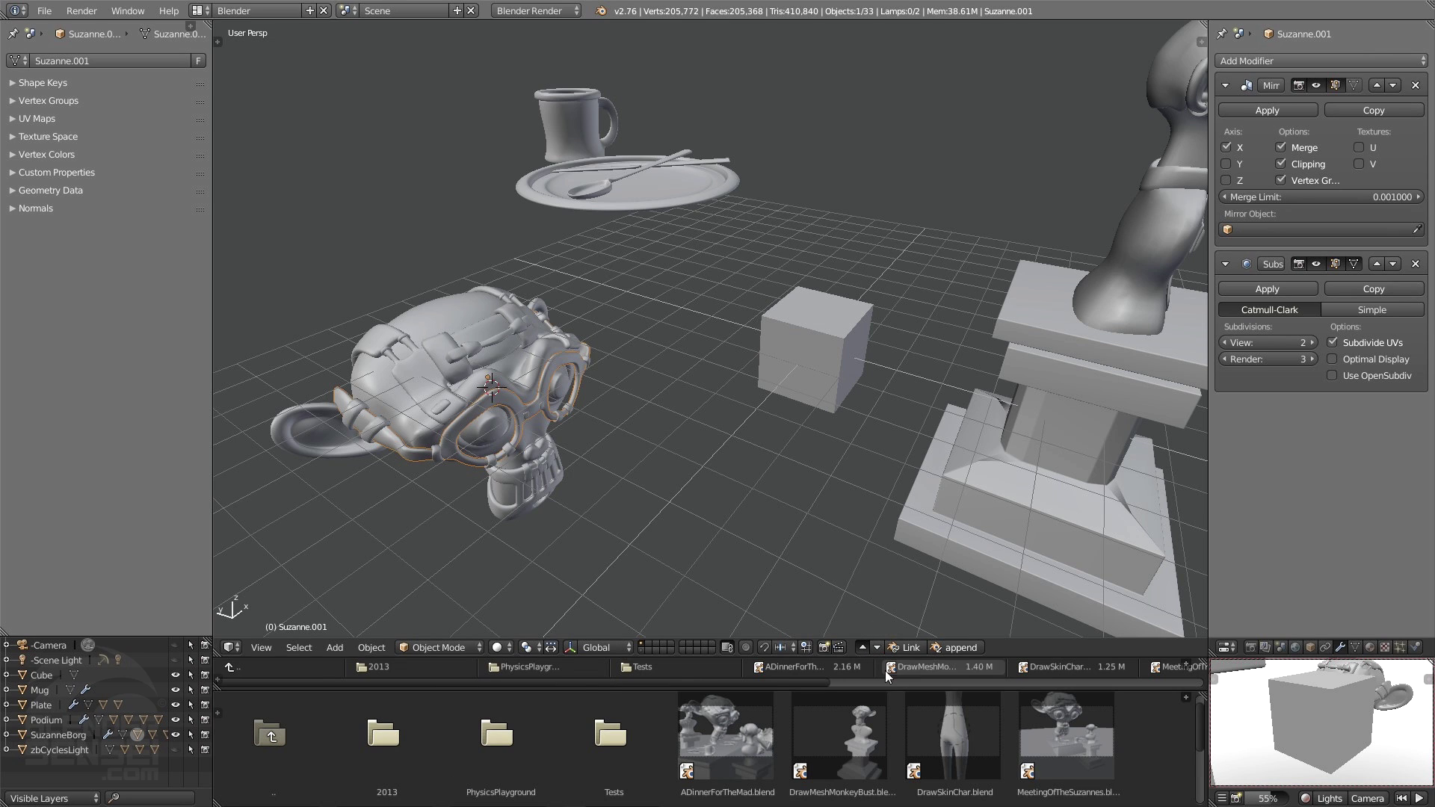
pyautogui.scroll(-2, 901, 726)
pyautogui.scroll(-2, 758, 756)
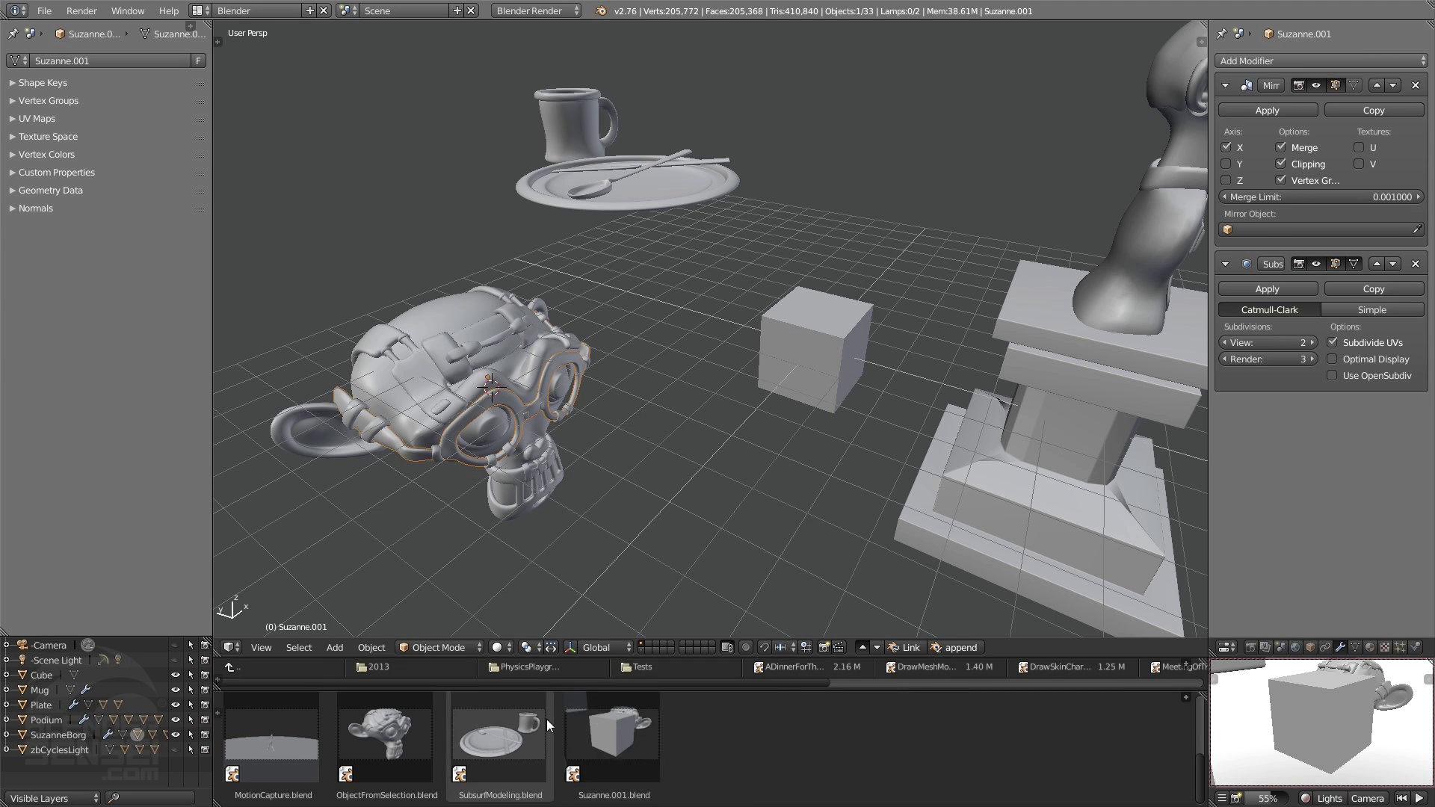
# Step: Rename the newly saved Suzanne.001.blend in the library to mySuperCoolFile.blend
pyautogui.click(616, 797)
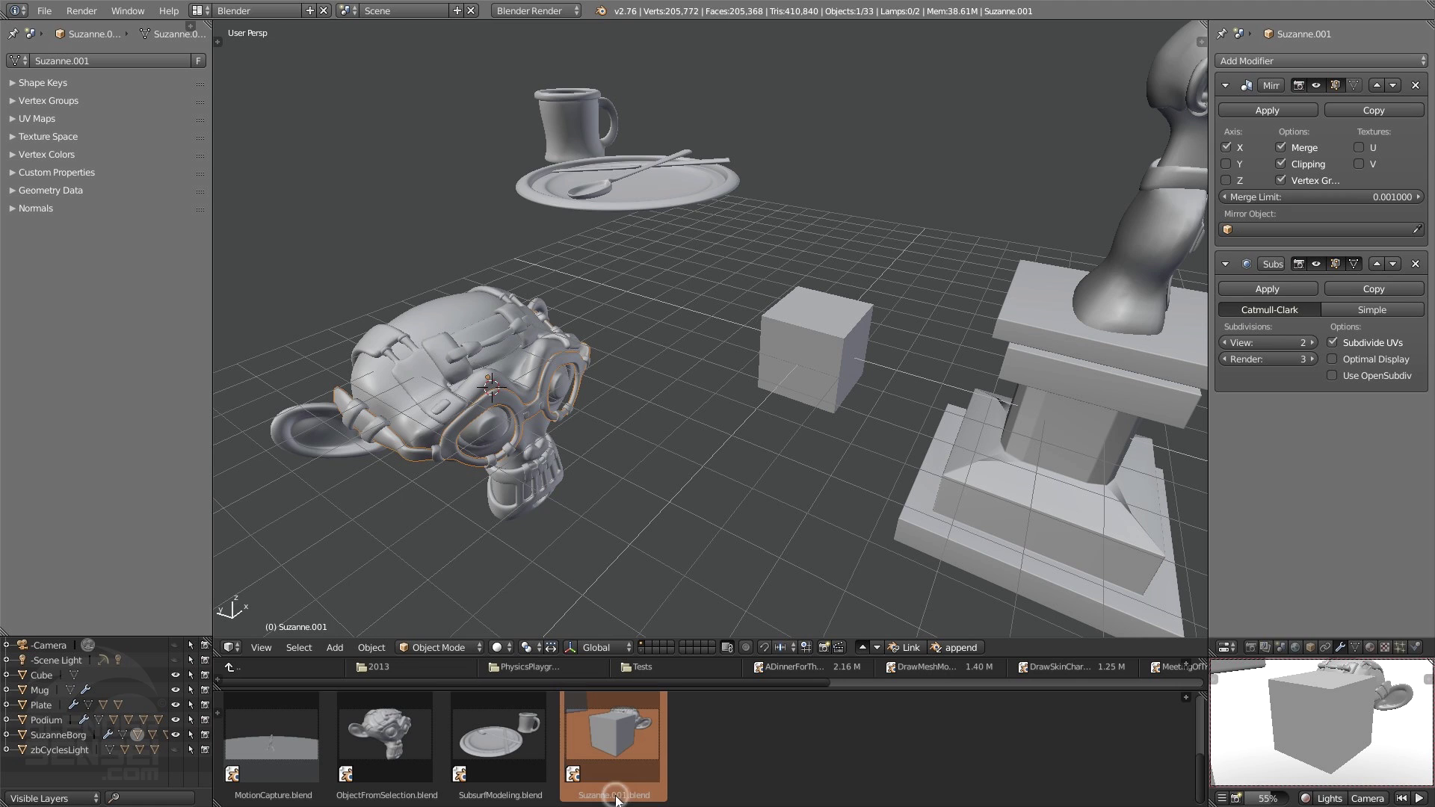
pyautogui.keyDown('ctrl'); pyautogui.click(619, 796); pyautogui.keyUp('ctrl')
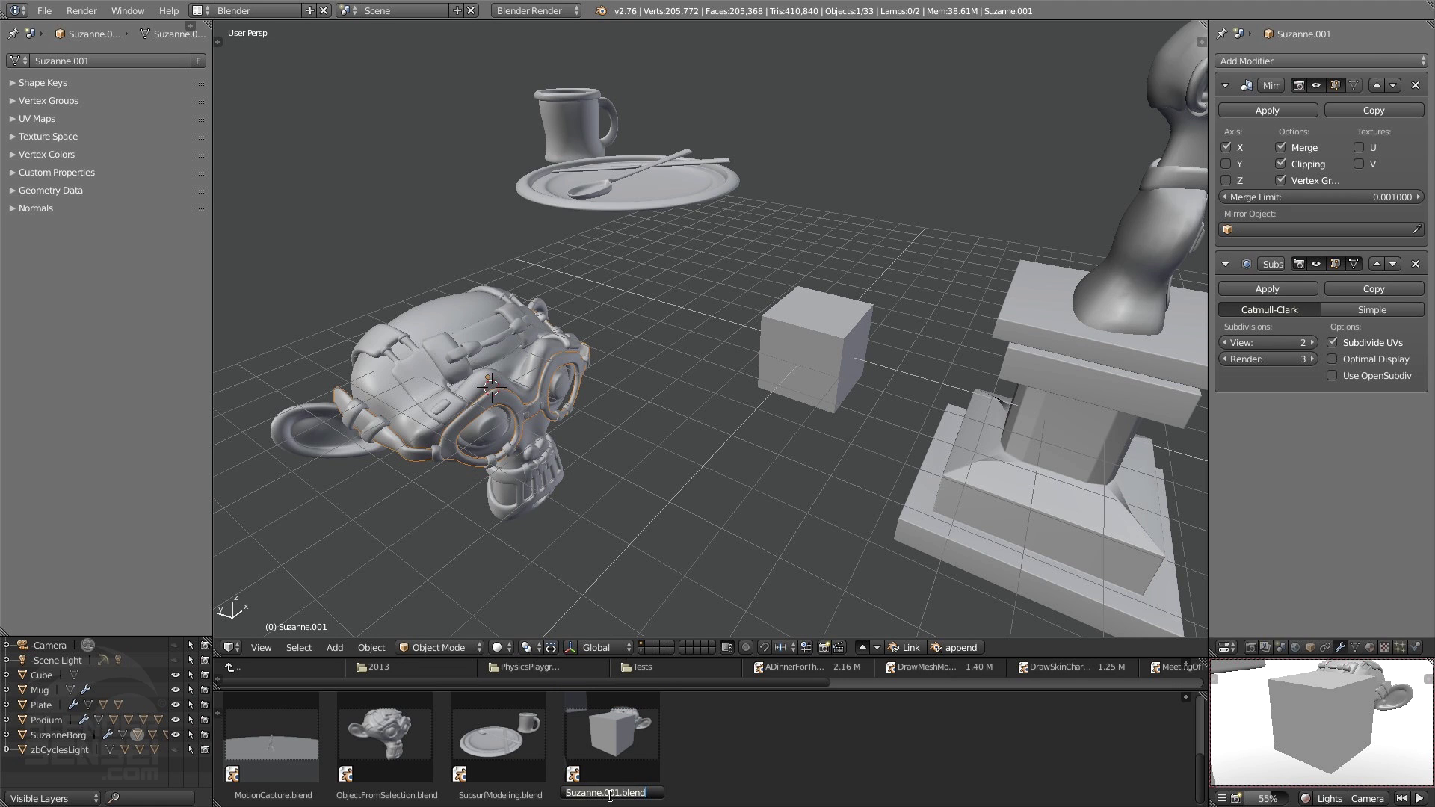
pyautogui.click(623, 793)
pyautogui.press('BackSpace')
pyautogui.press('BackSpace')
pyautogui.press('BackSpace')
pyautogui.press('BackSpace')
pyautogui.press('BackSpace')
pyautogui.press('BackSpace')
pyautogui.press('BackSpace')
pyautogui.press('BackSpace')
pyautogui.press('BackSpace')
pyautogui.press('BackSpace')
pyautogui.press('BackSpace')
pyautogui.write('mySuperCoolFile')
pyautogui.press('Return')
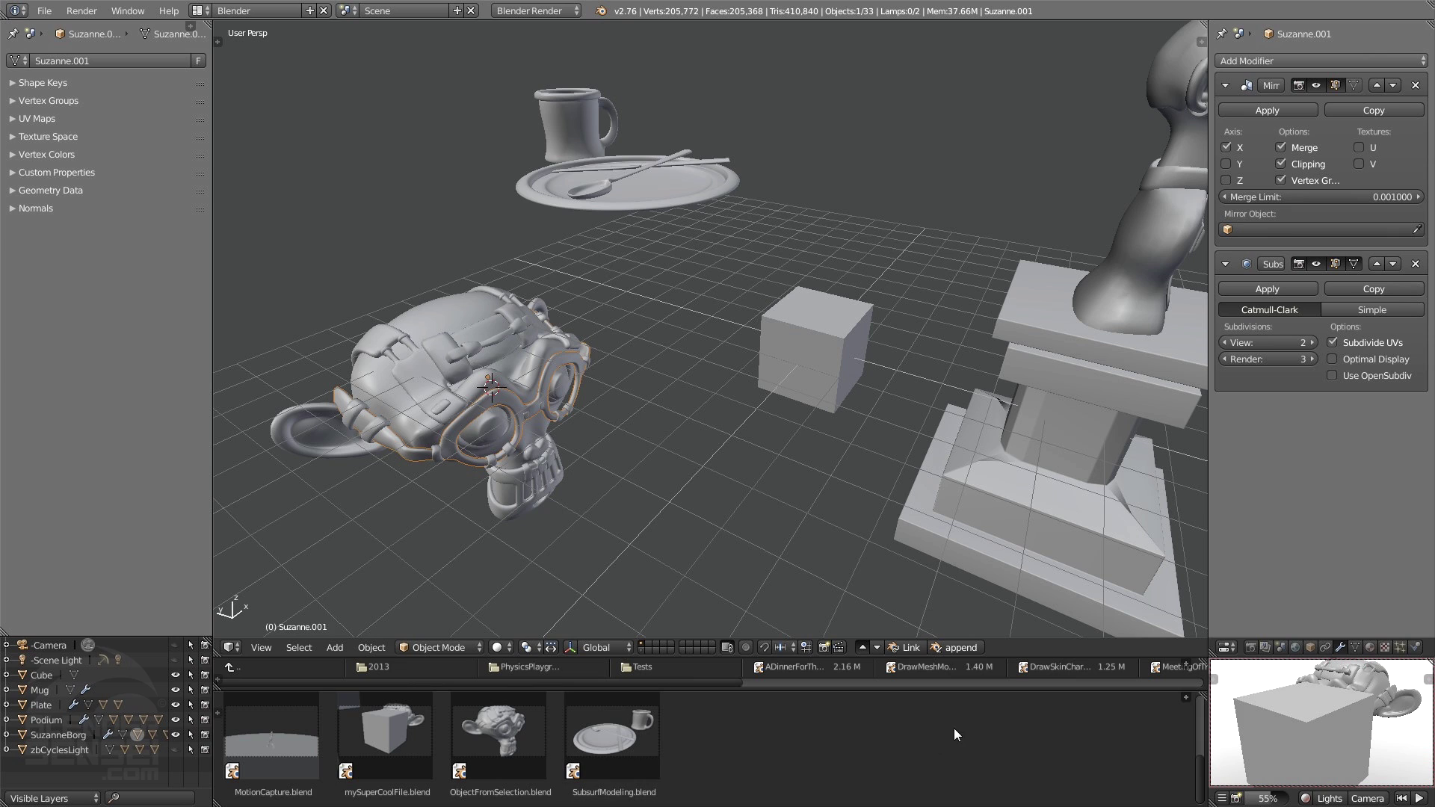
# Step: Save another copy of the current scene into the Examples library folder
pyautogui.click(877, 648)
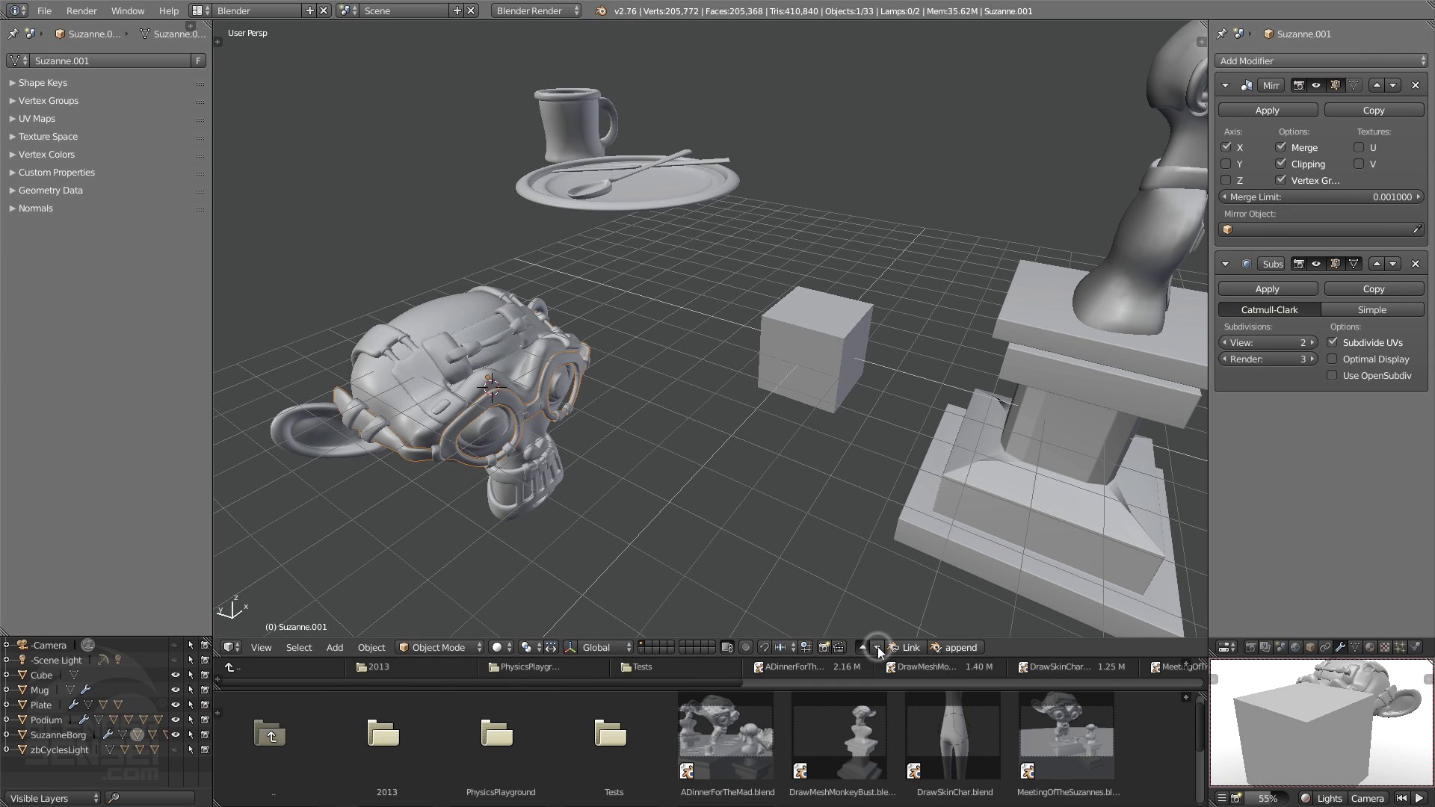
pyautogui.scroll(-2, 859, 748)
pyautogui.scroll(-2, 859, 743)
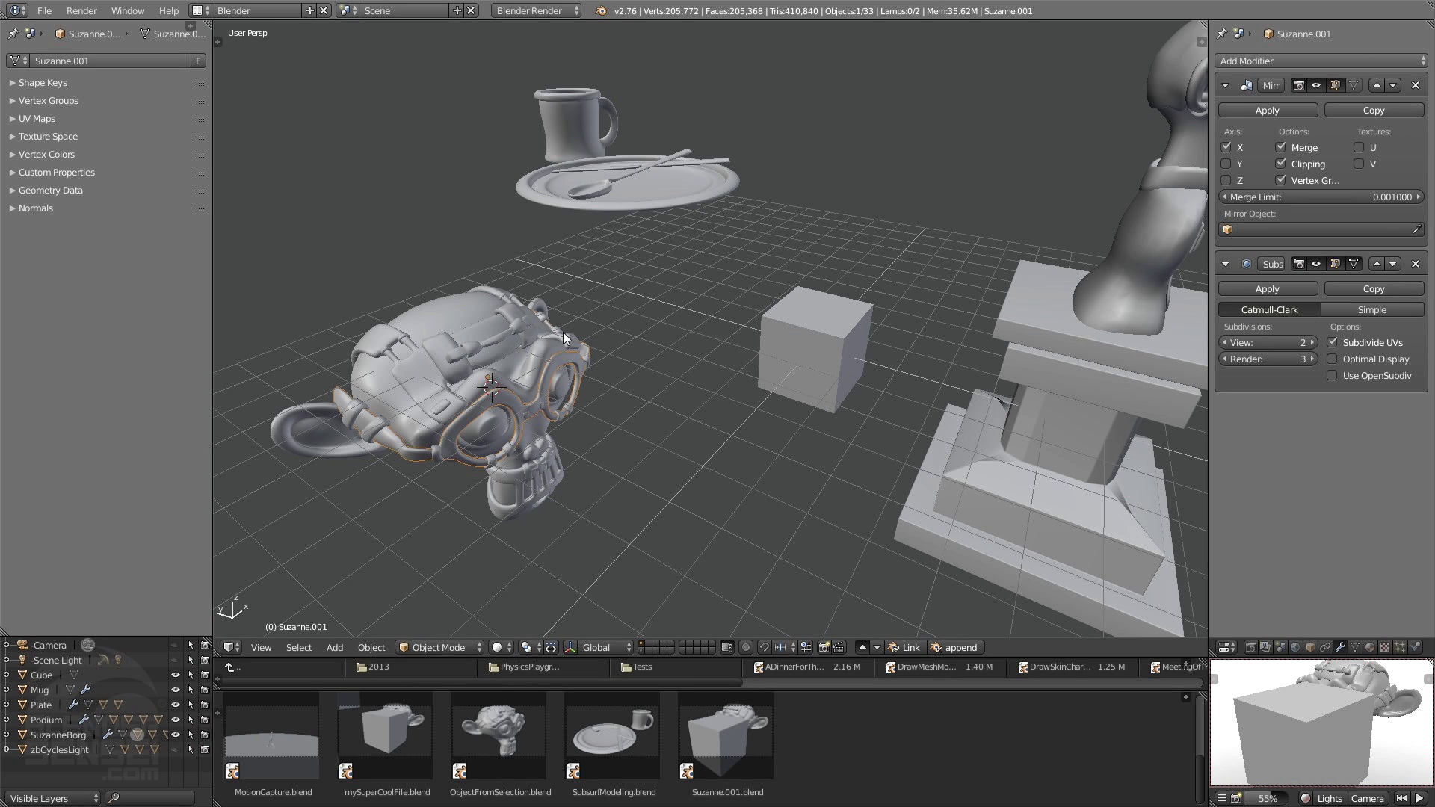
# Step: Delete the extra Suzanne.001.blend from the library folder
pyautogui.click(737, 747)
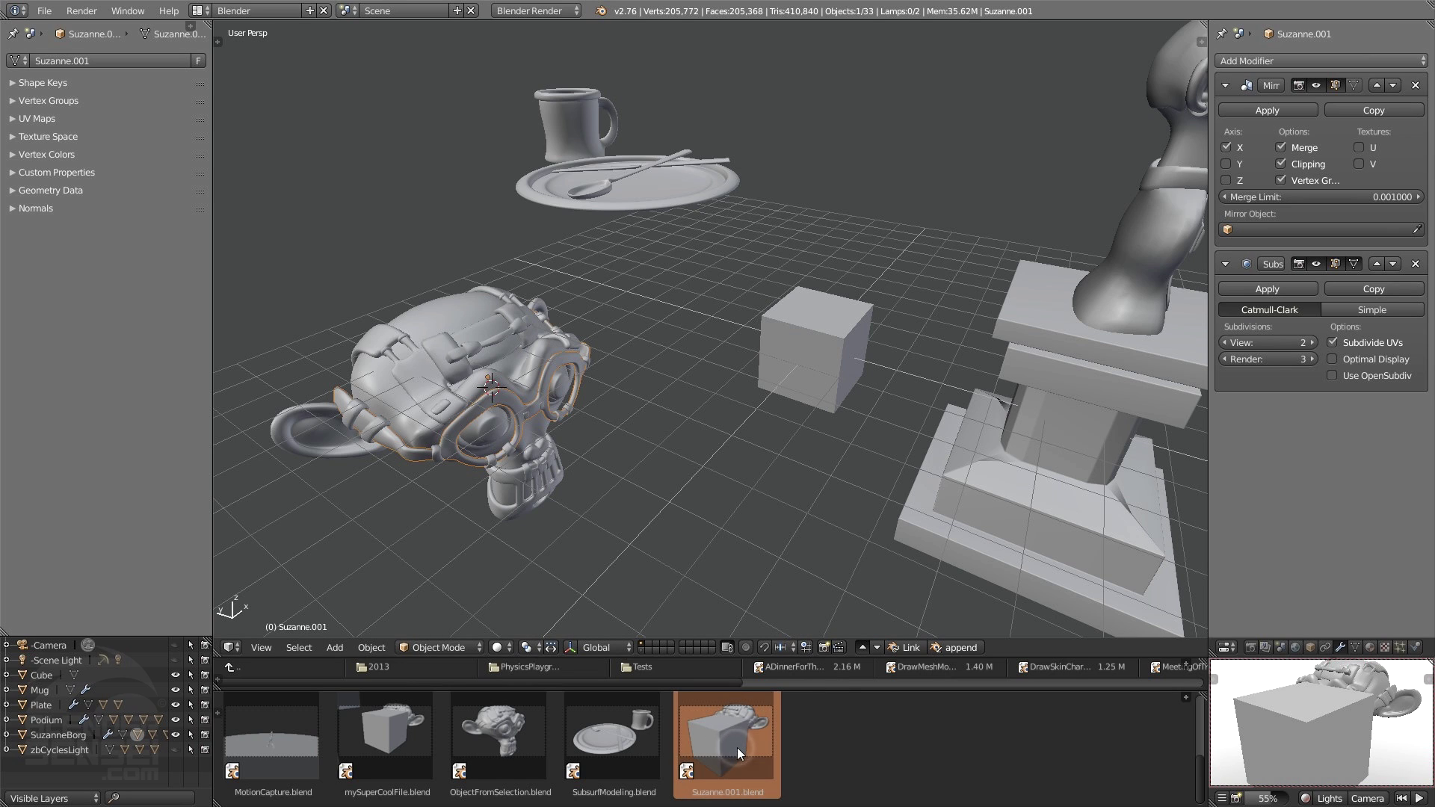
pyautogui.press('x')
pyautogui.click(649, 781)
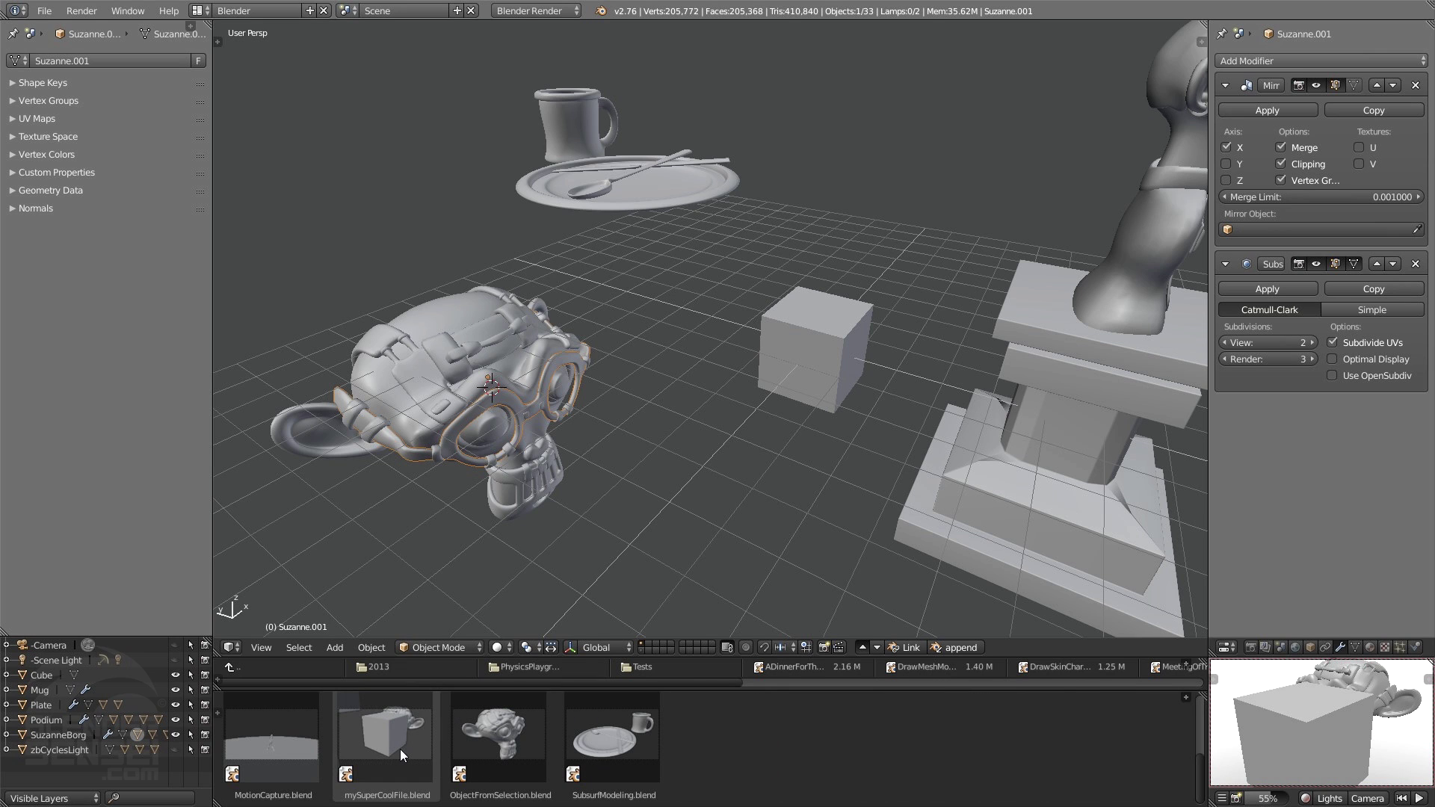
pyautogui.moveTo(401, 749); pyautogui.dragTo(526, 461)
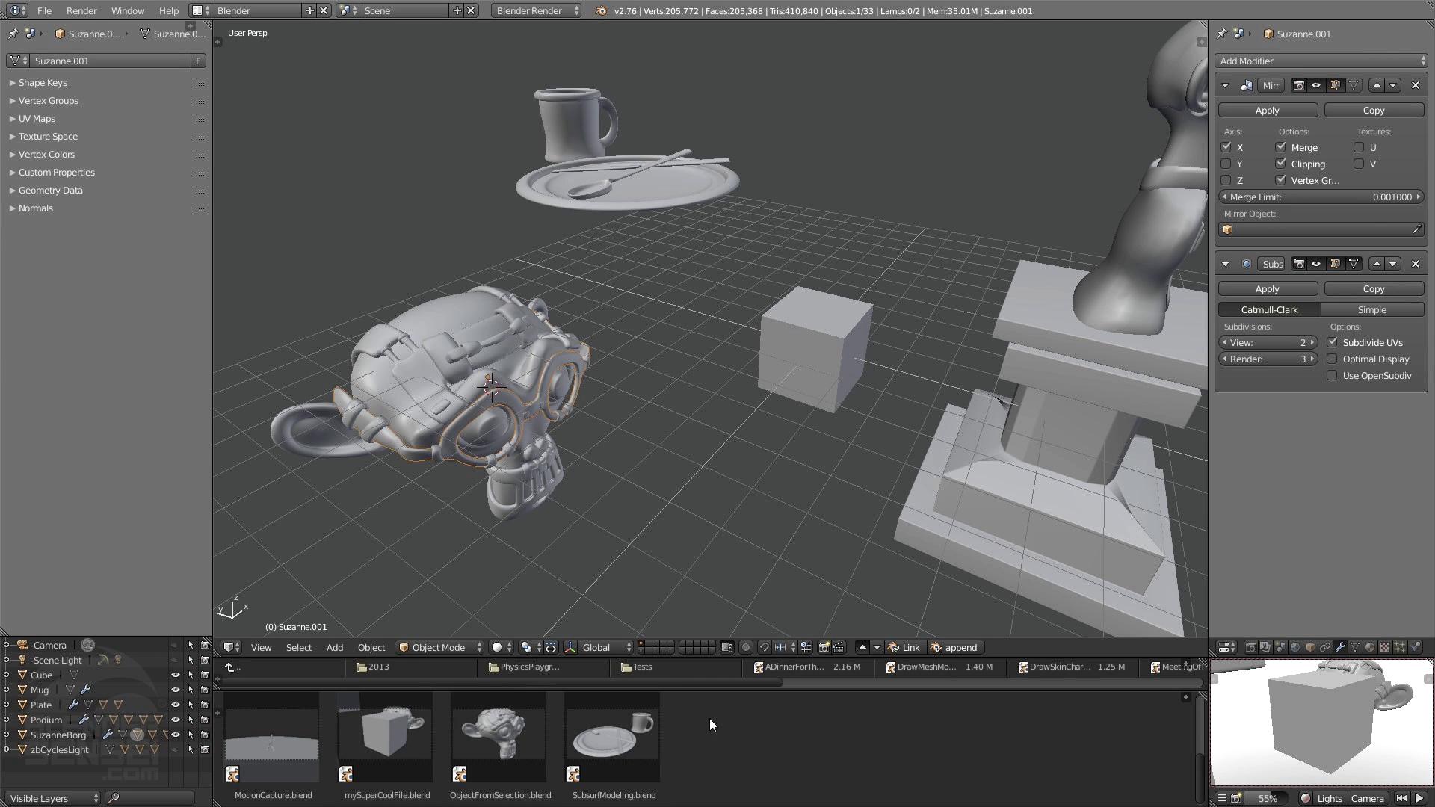
pyautogui.scroll(10, 710, 719)
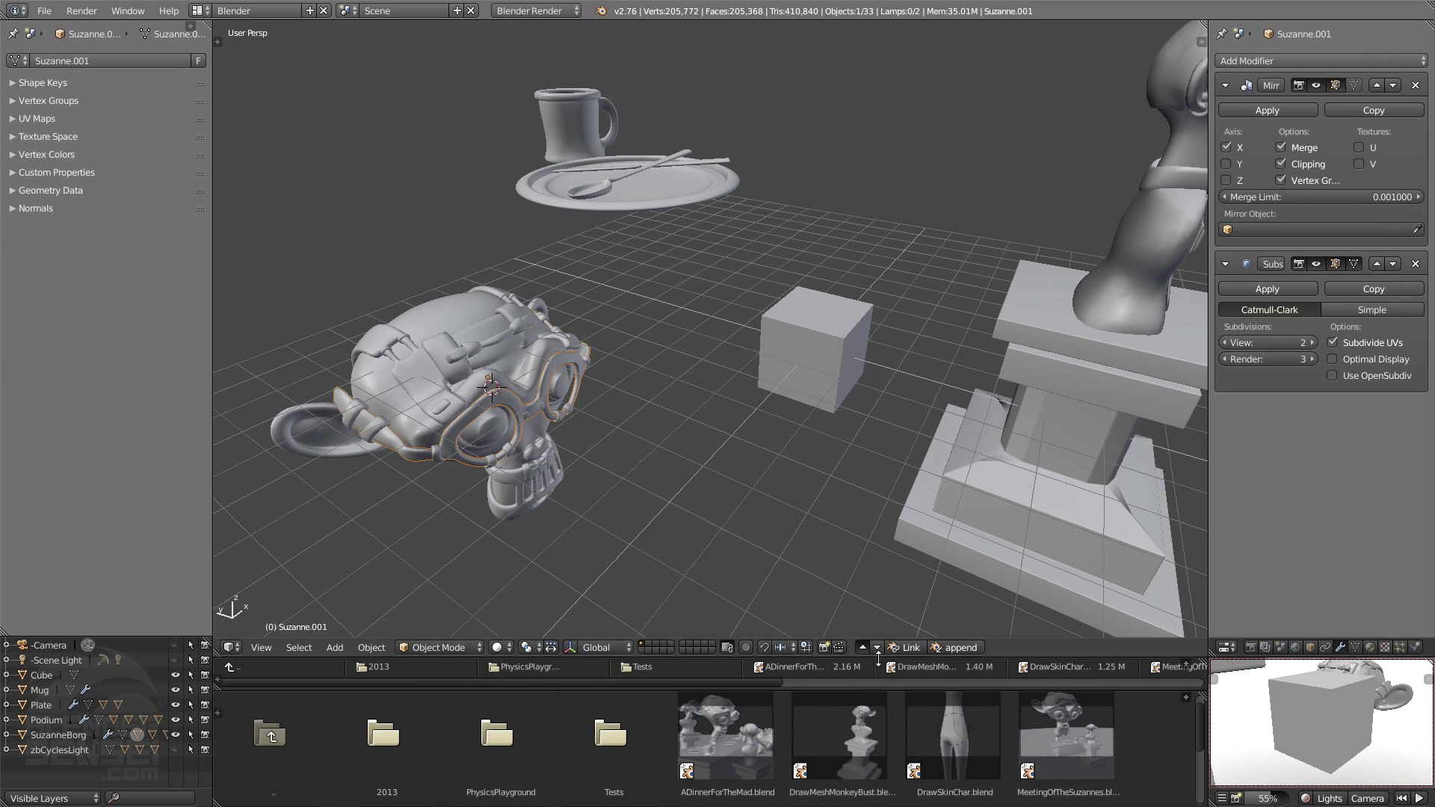
pyautogui.scroll(-10, 870, 746)
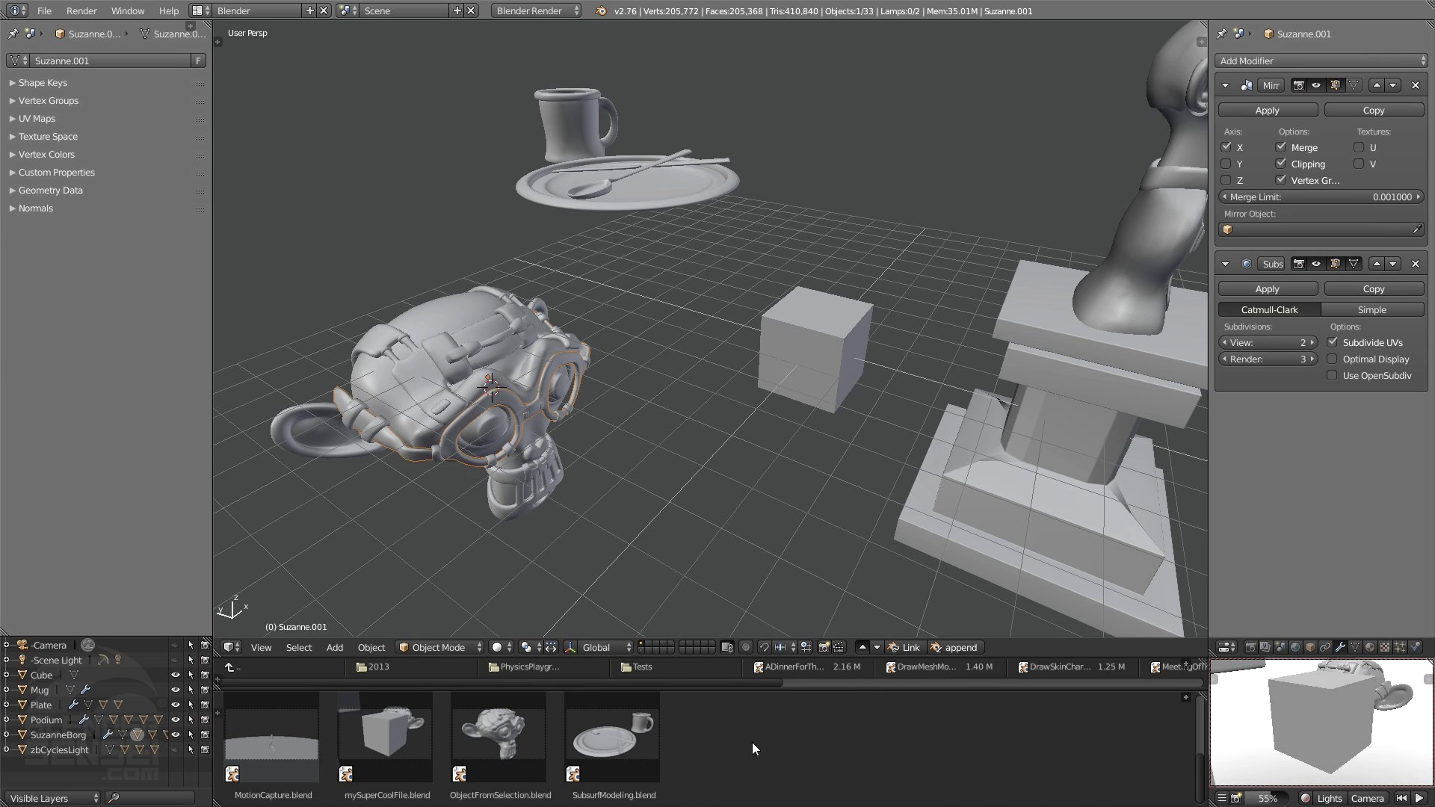
pyautogui.click(44, 11)
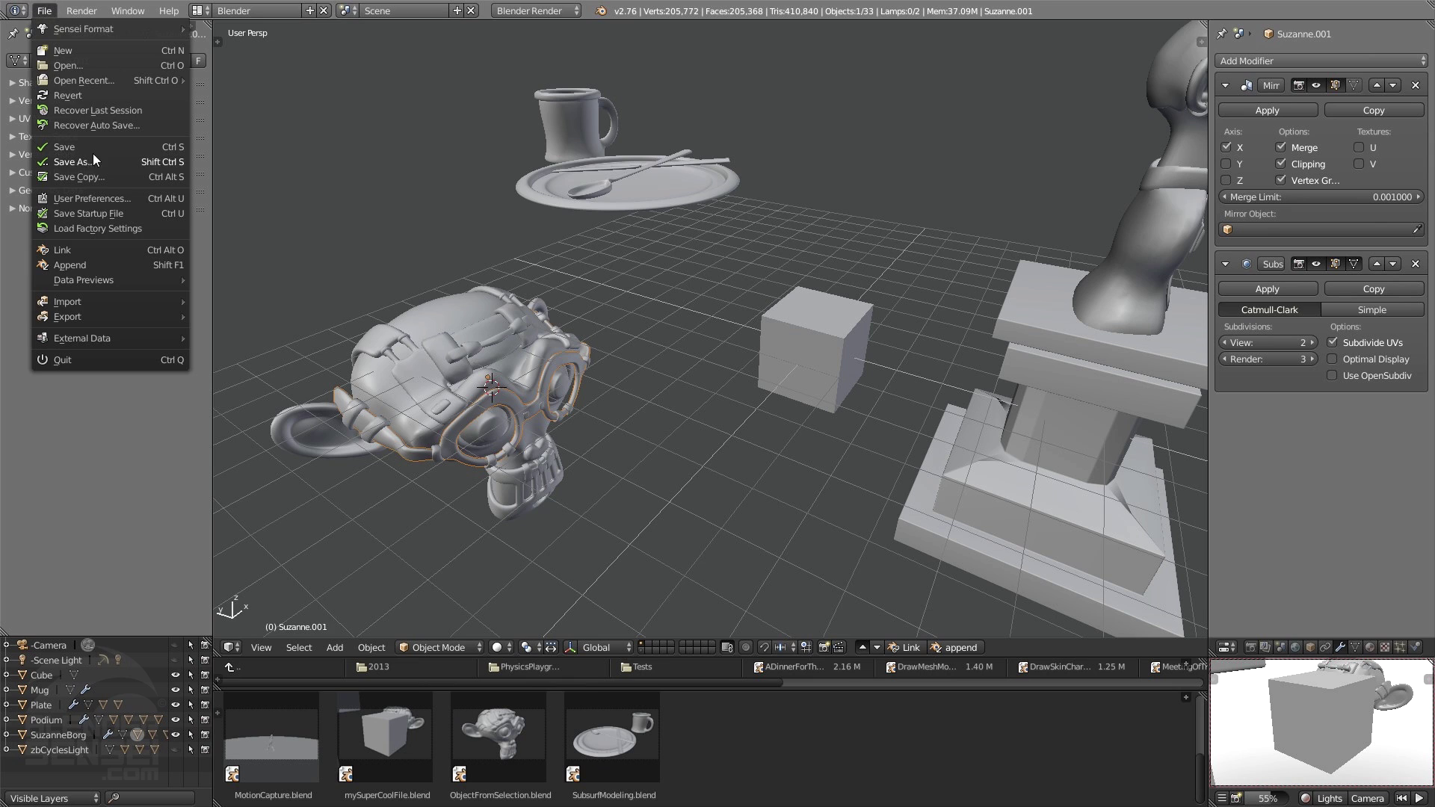
# Step: Open SubsurfModeling.blend from the Examples library folder and frame the mug and plate
pyautogui.scroll(-1, 840, 756)
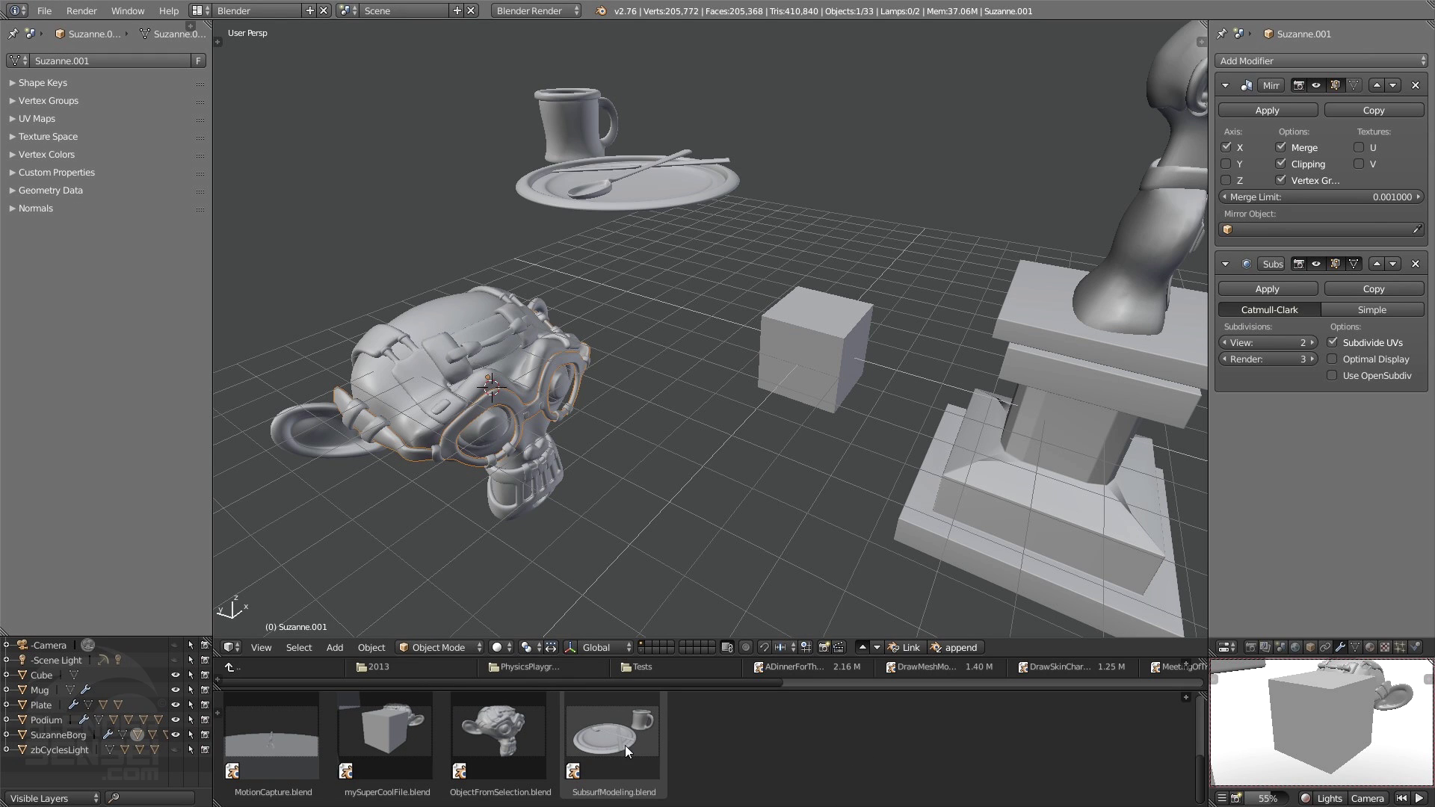
pyautogui.doubleClick(612, 704)
pyautogui.scroll(3, 693, 482)
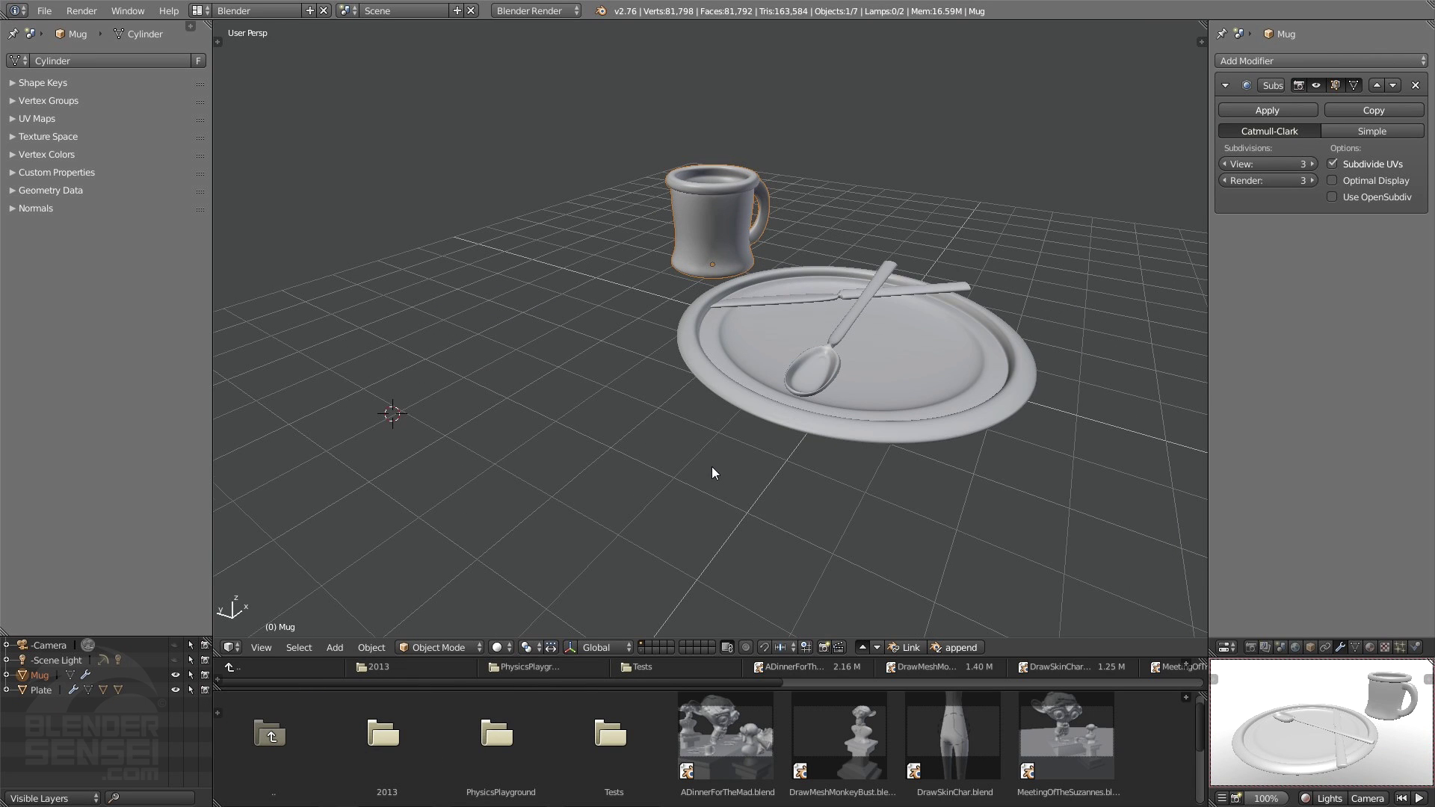
pyautogui.moveTo(772, 389); pyautogui.dragTo(689, 315, button='middle')
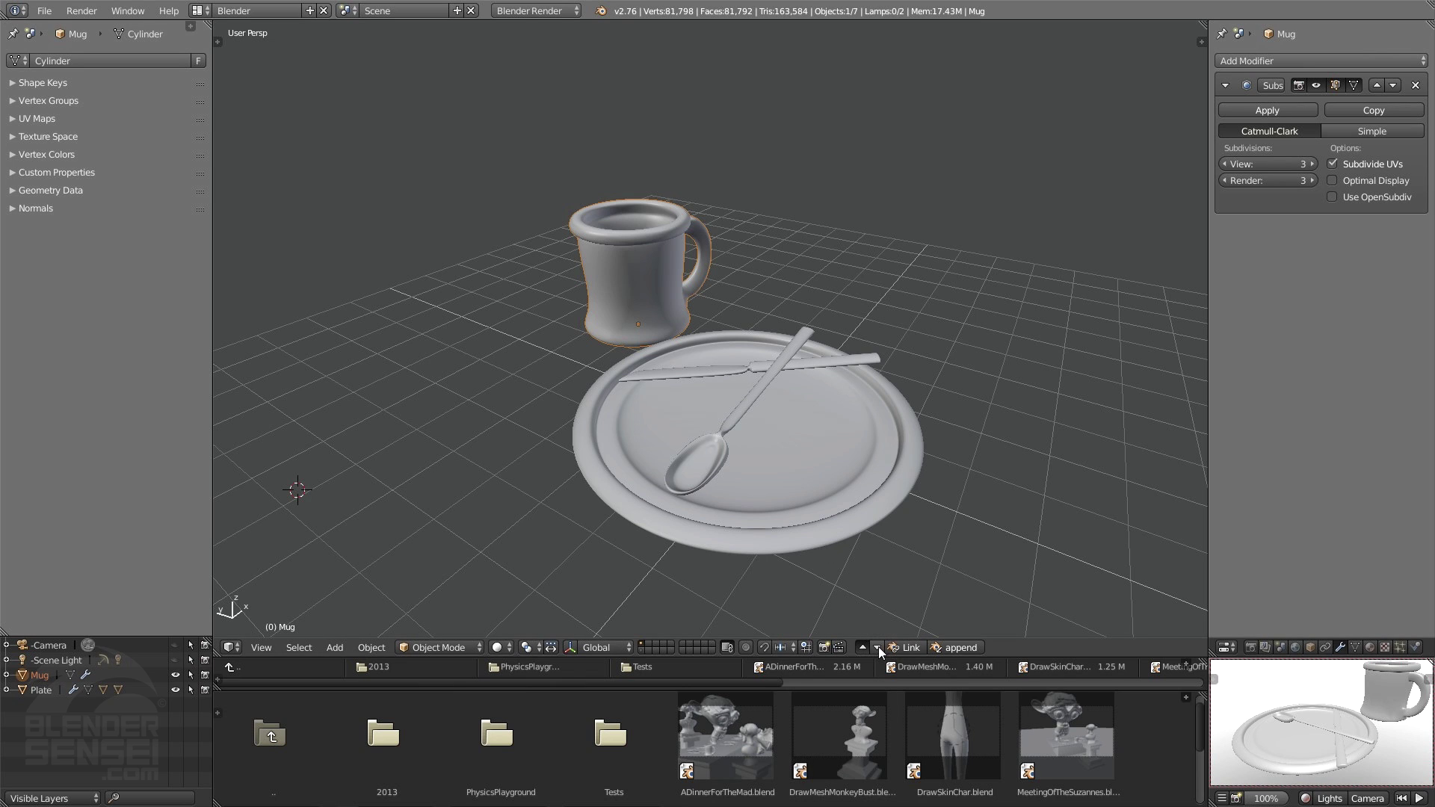
# Step: Reframe the preview view closer on the mug and save the scene to the library, refreshing the SubsurfModeling.blend thumbnail
pyautogui.scroll(-2, 838, 740)
pyautogui.scroll(-2, 839, 740)
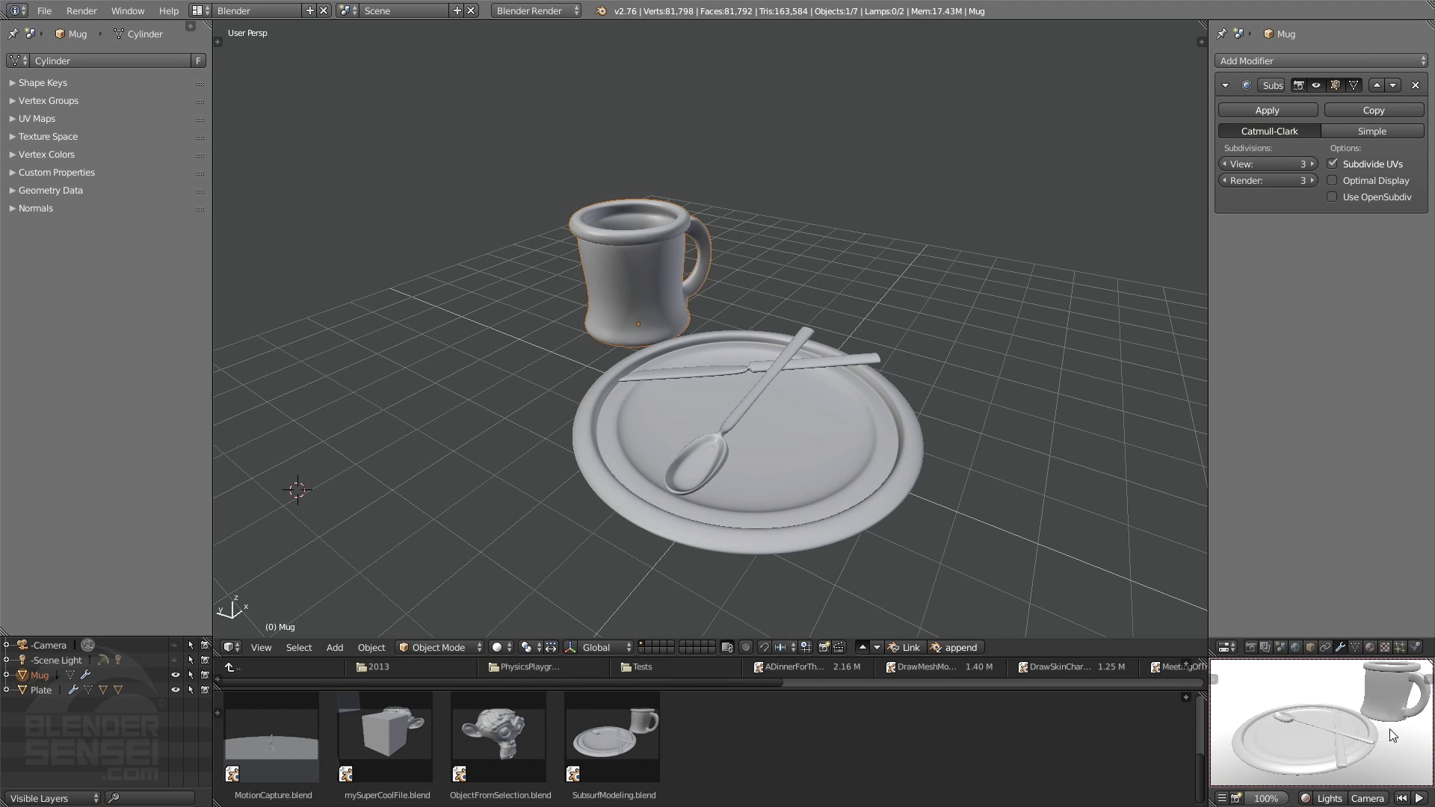
pyautogui.moveTo(1389, 729); pyautogui.dragTo(1307, 717, button='middle')
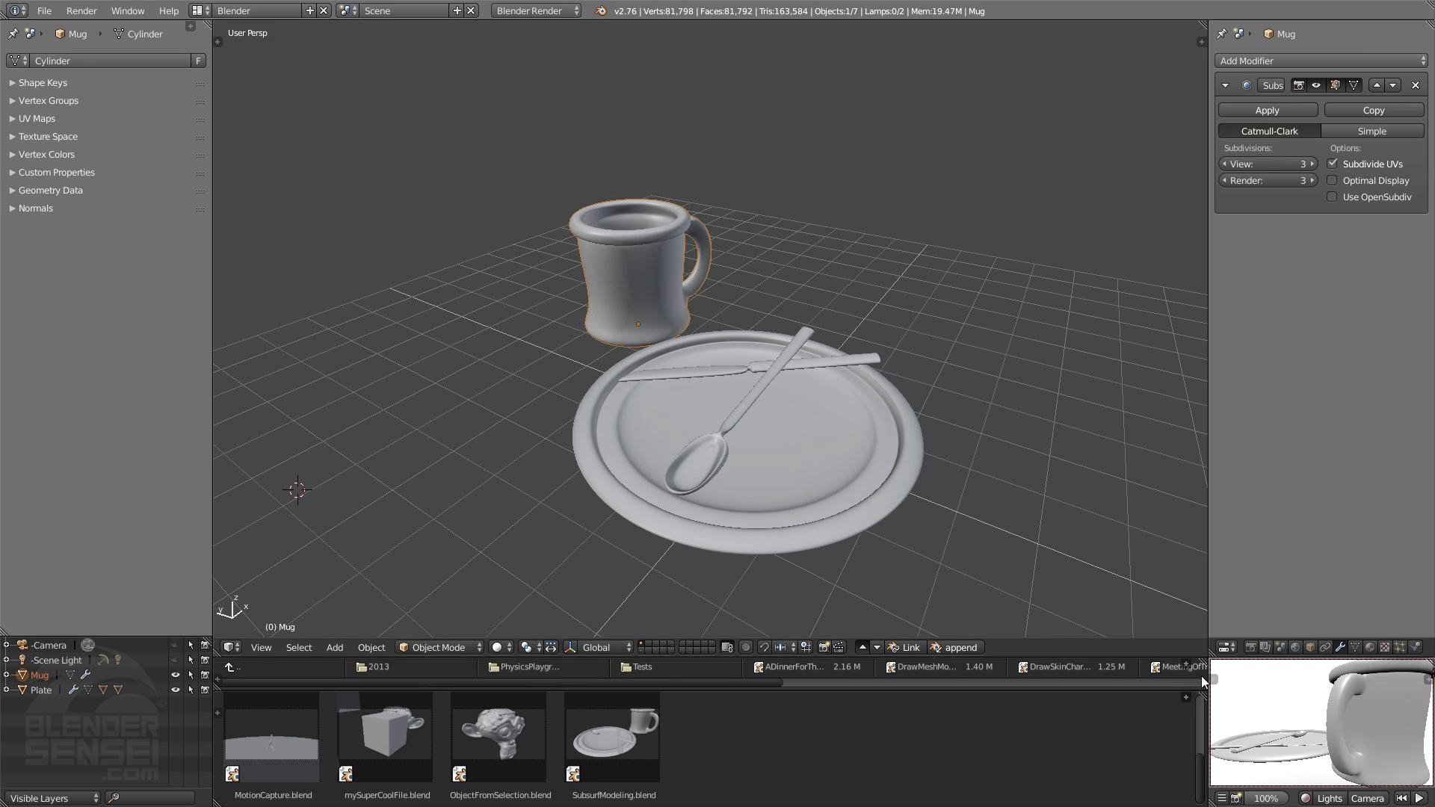
pyautogui.click(878, 649)
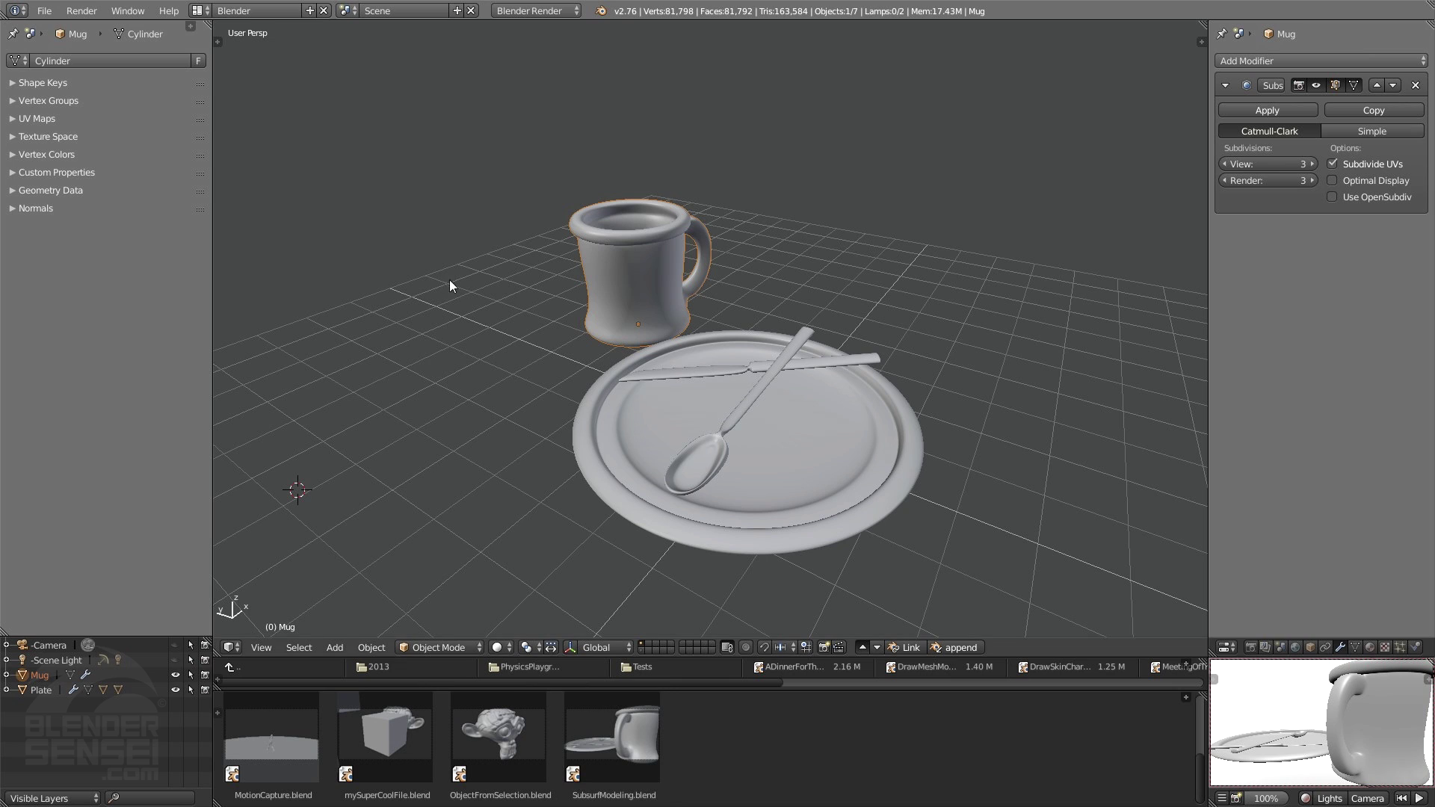
pyautogui.click(46, 11)
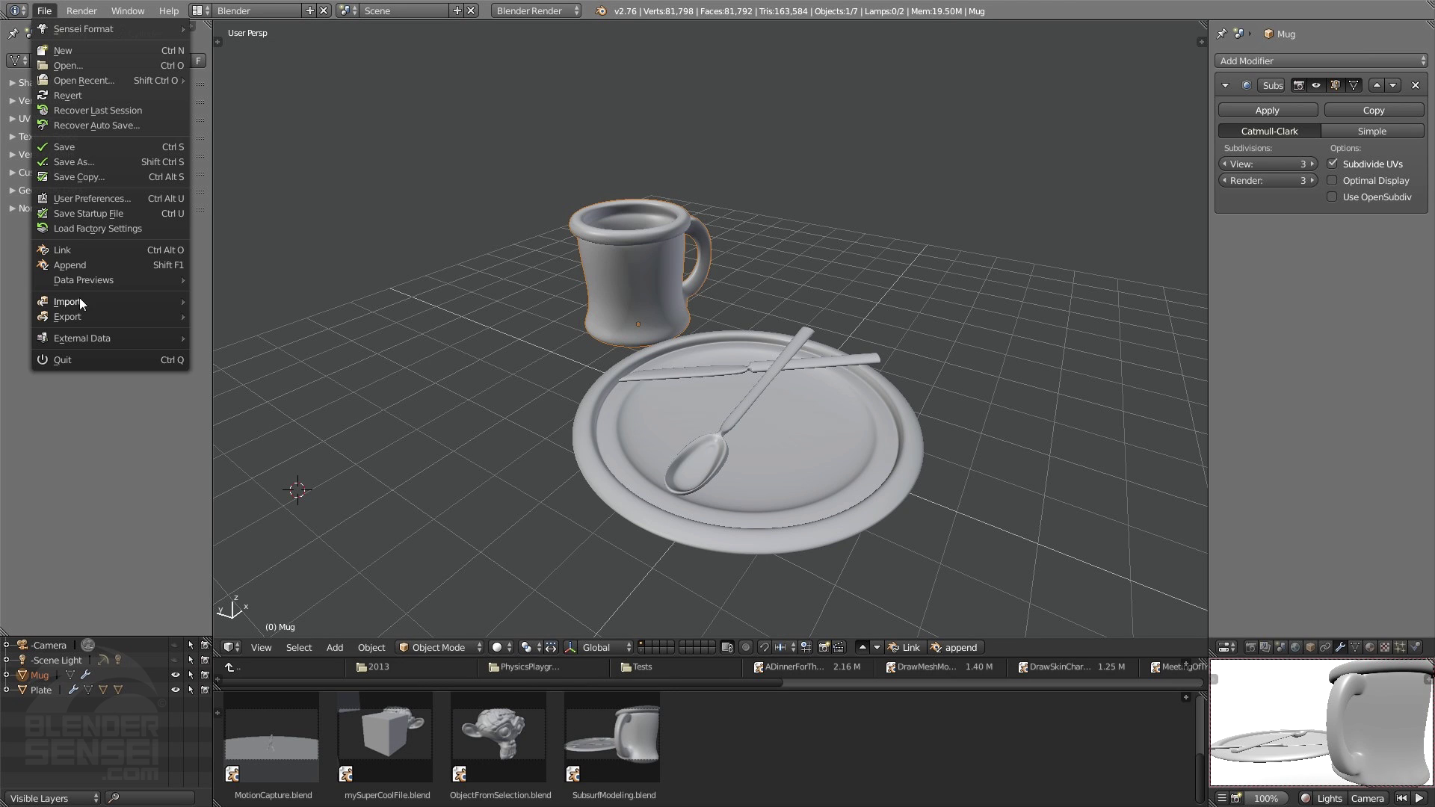
pyautogui.moveTo(74, 304)
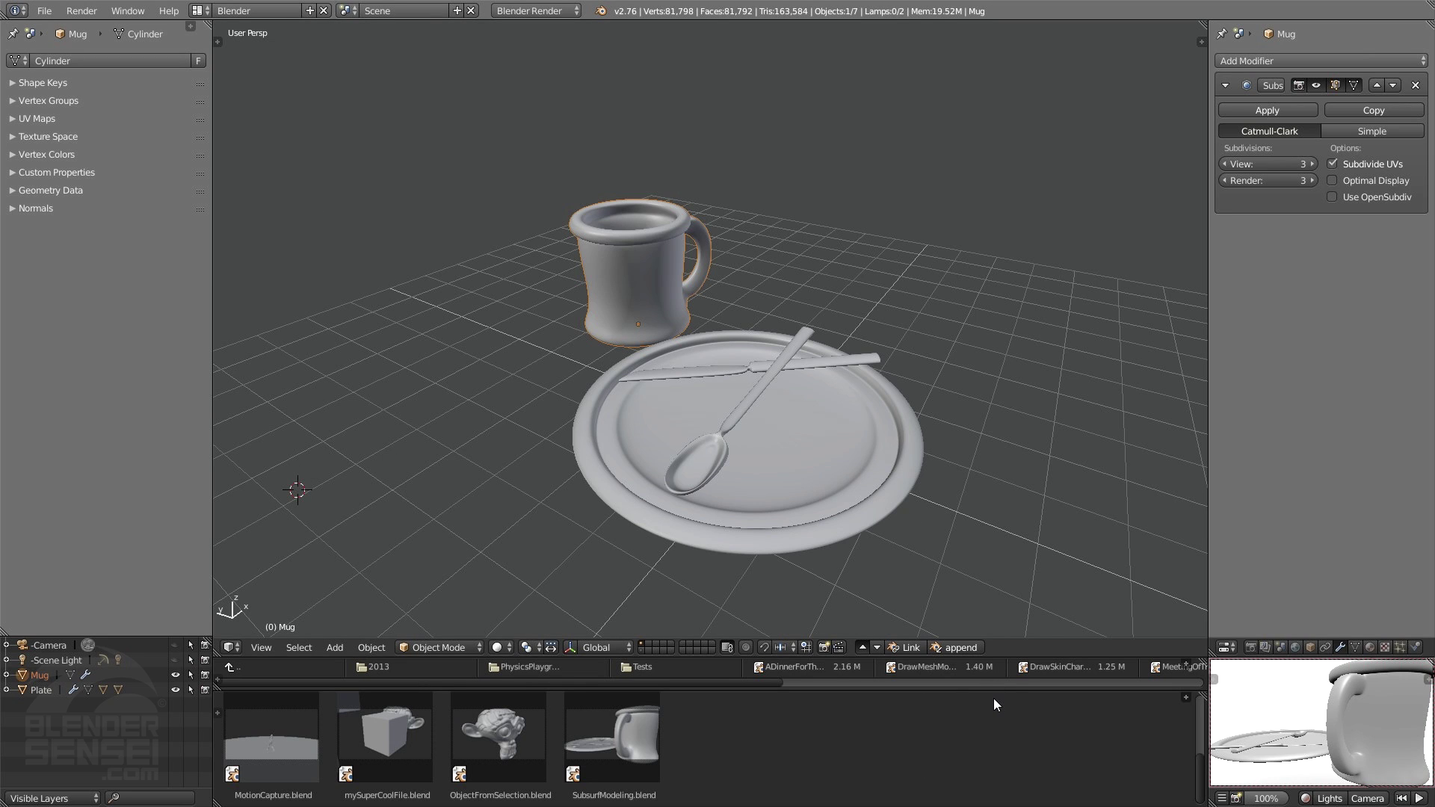
pyautogui.click(44, 11)
# Step: Go up from the Examples folder and navigate the library folder list to Models, Helicopter
pyautogui.click(255, 668)
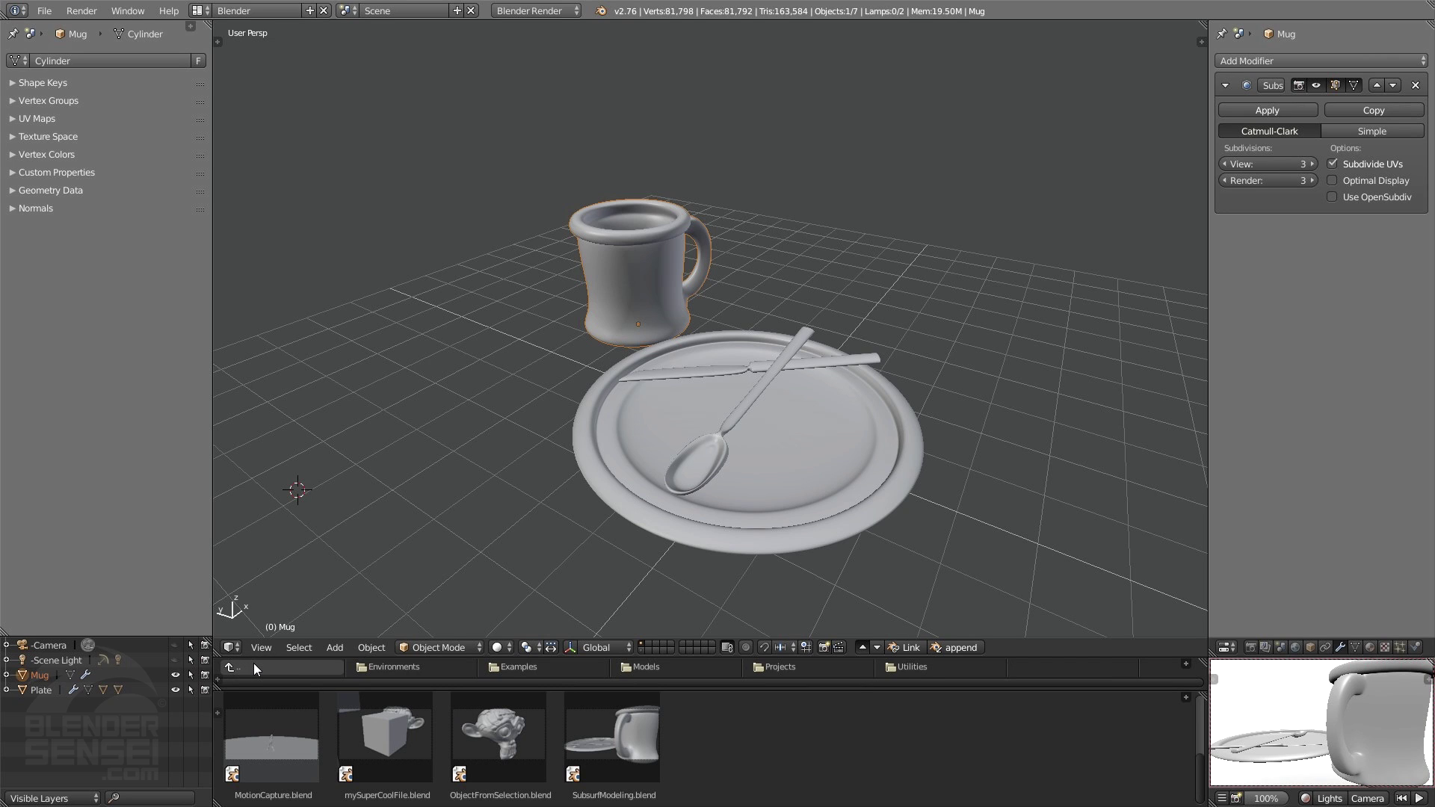
pyautogui.click(625, 664)
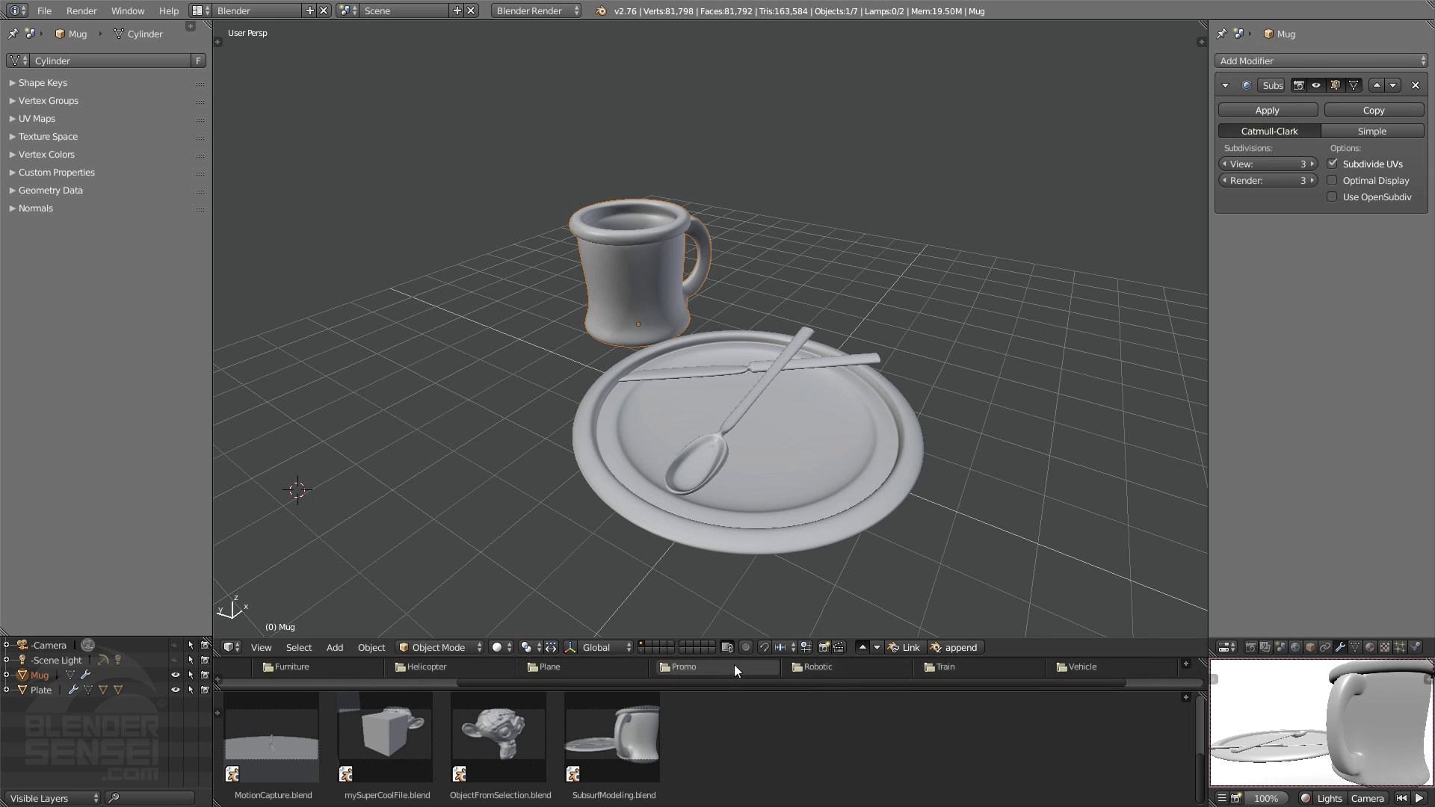
pyautogui.moveTo(819, 681); pyautogui.dragTo(559, 685)
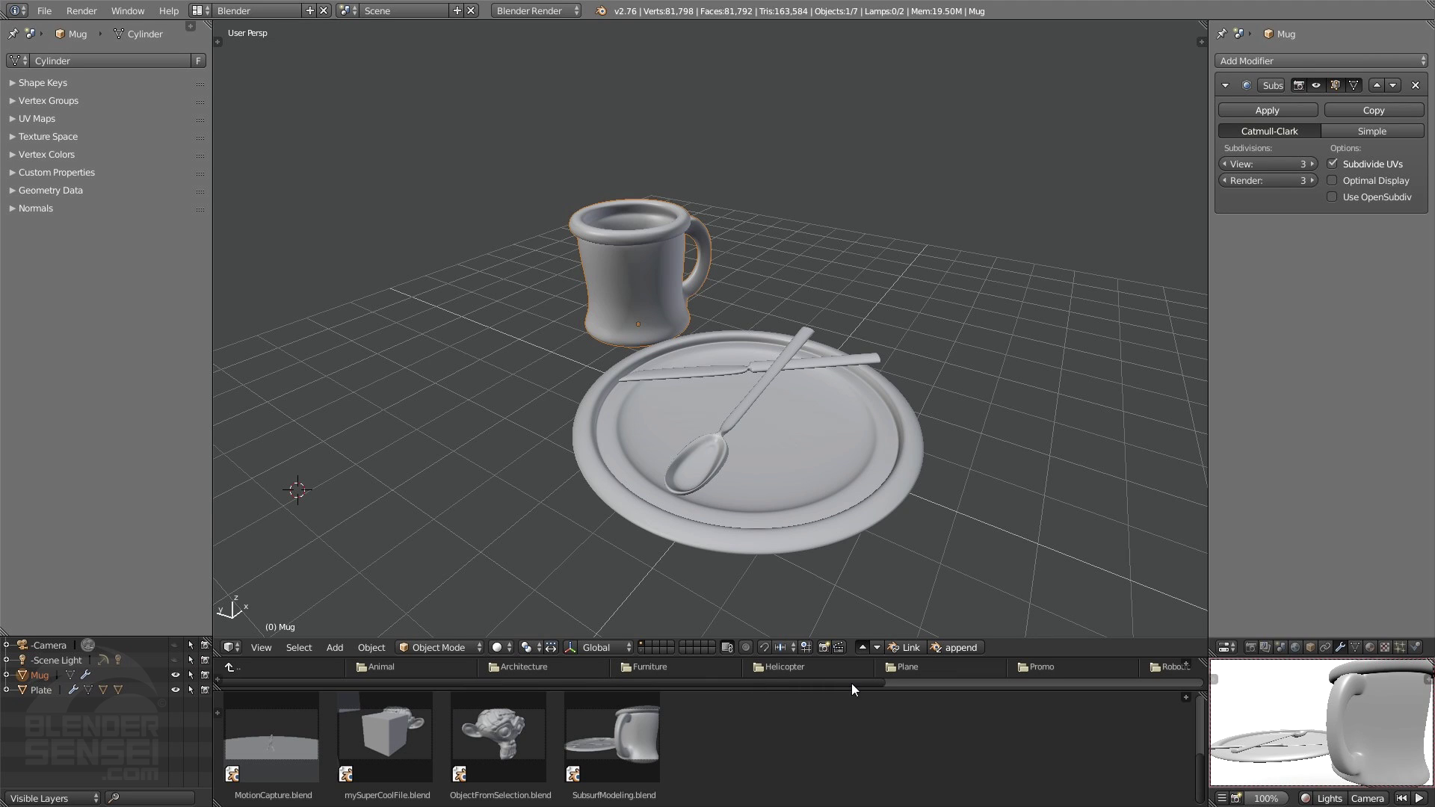
pyautogui.click(781, 667)
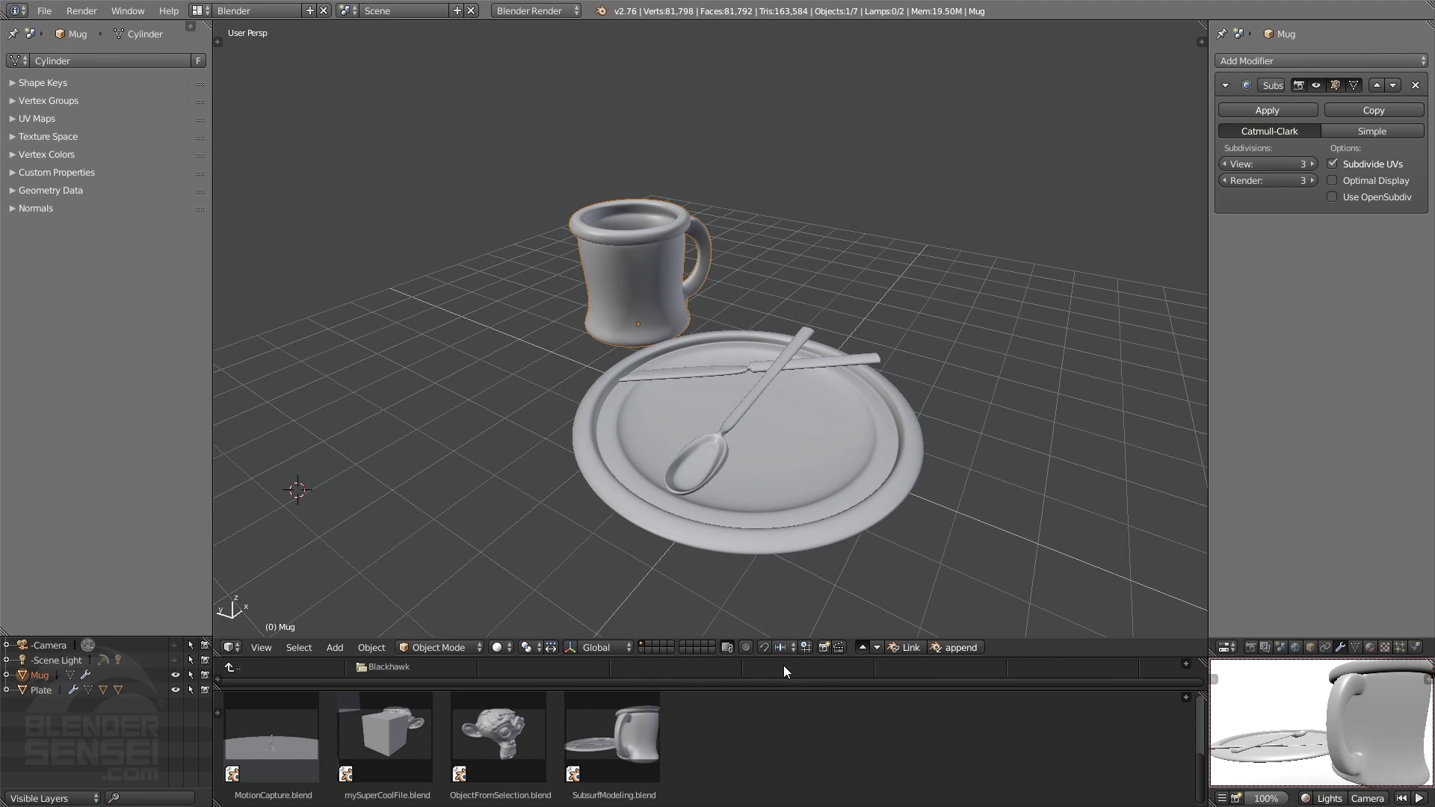
# Step: Load the Helicopter folder into the thumbnail browser and open its Blackhawk folder to find uh60.obj
pyautogui.click(863, 648)
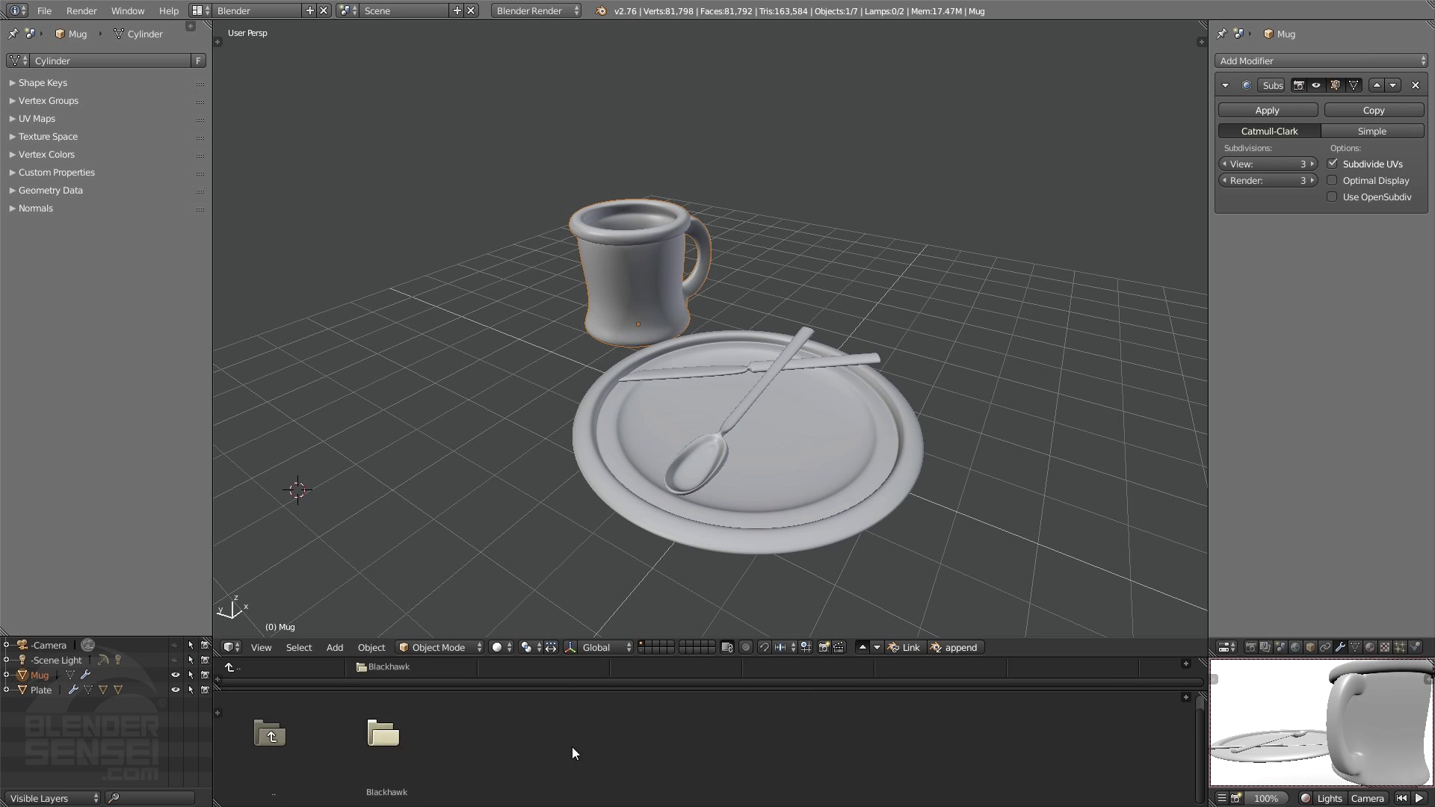
pyautogui.click(401, 733)
pyautogui.scroll(-2, 766, 737)
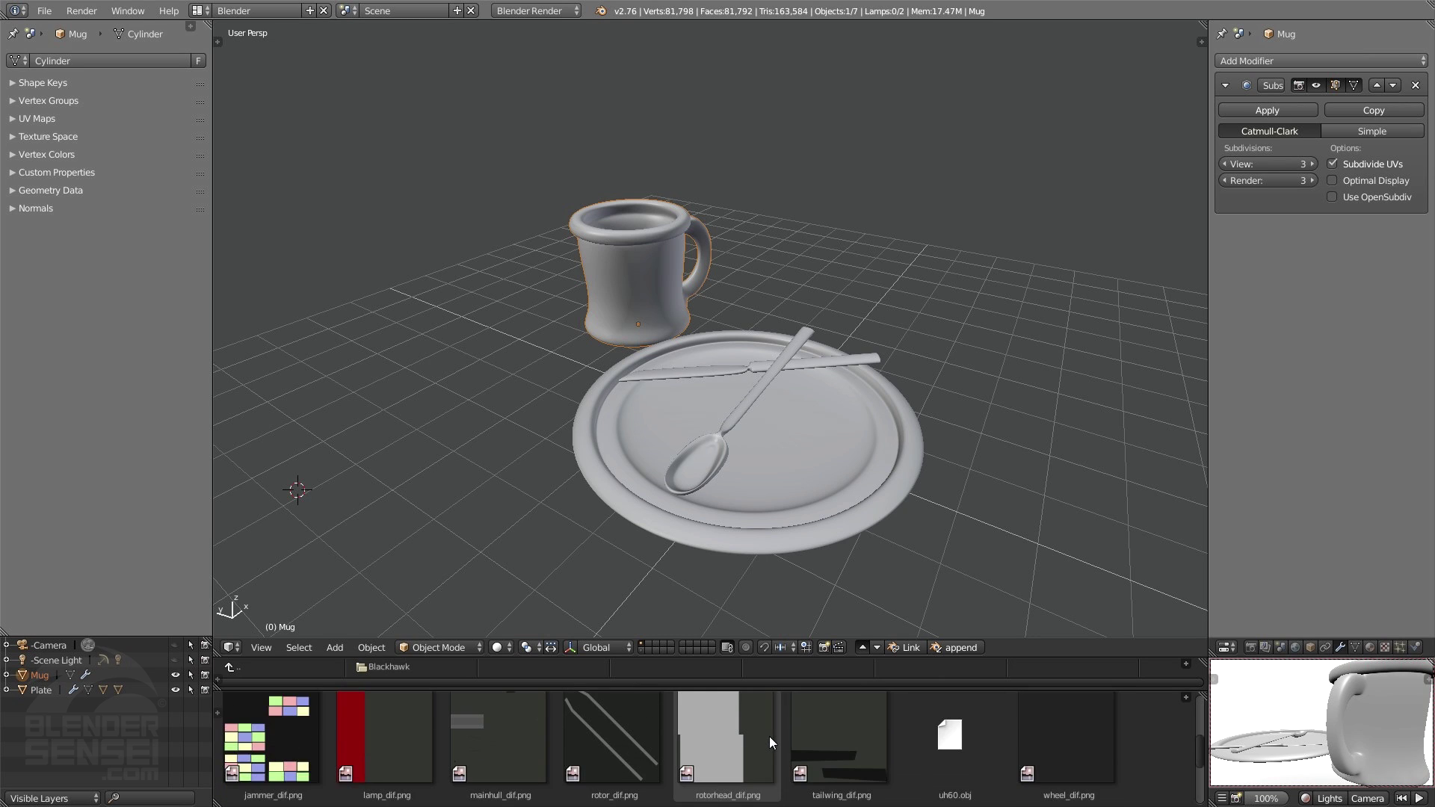
pyautogui.scroll(1, 984, 767)
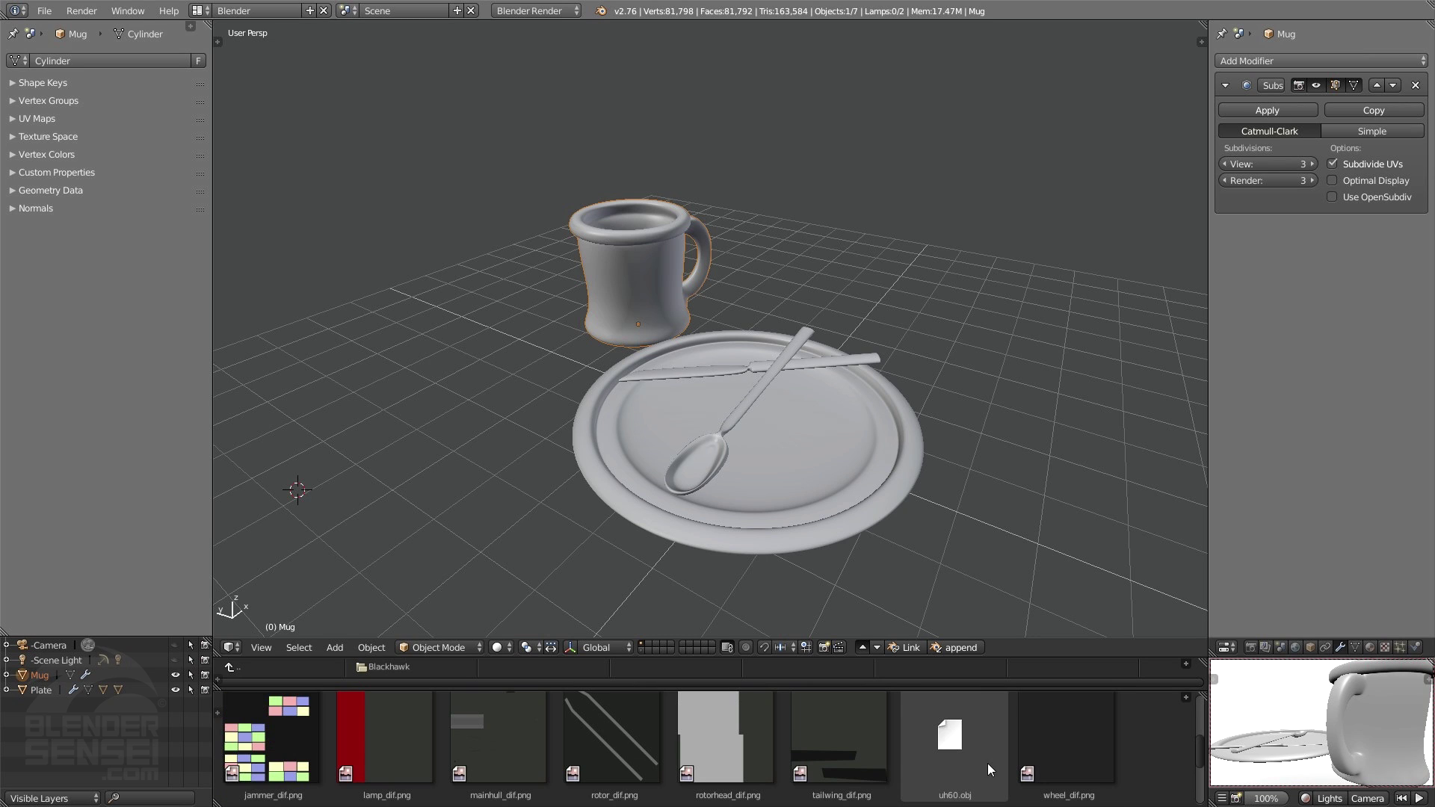
# Step: Select uh60.obj in the Blackhawk folder, place the 3D cursor in the scene and append the model
pyautogui.click(44, 10)
pyautogui.click(951, 745)
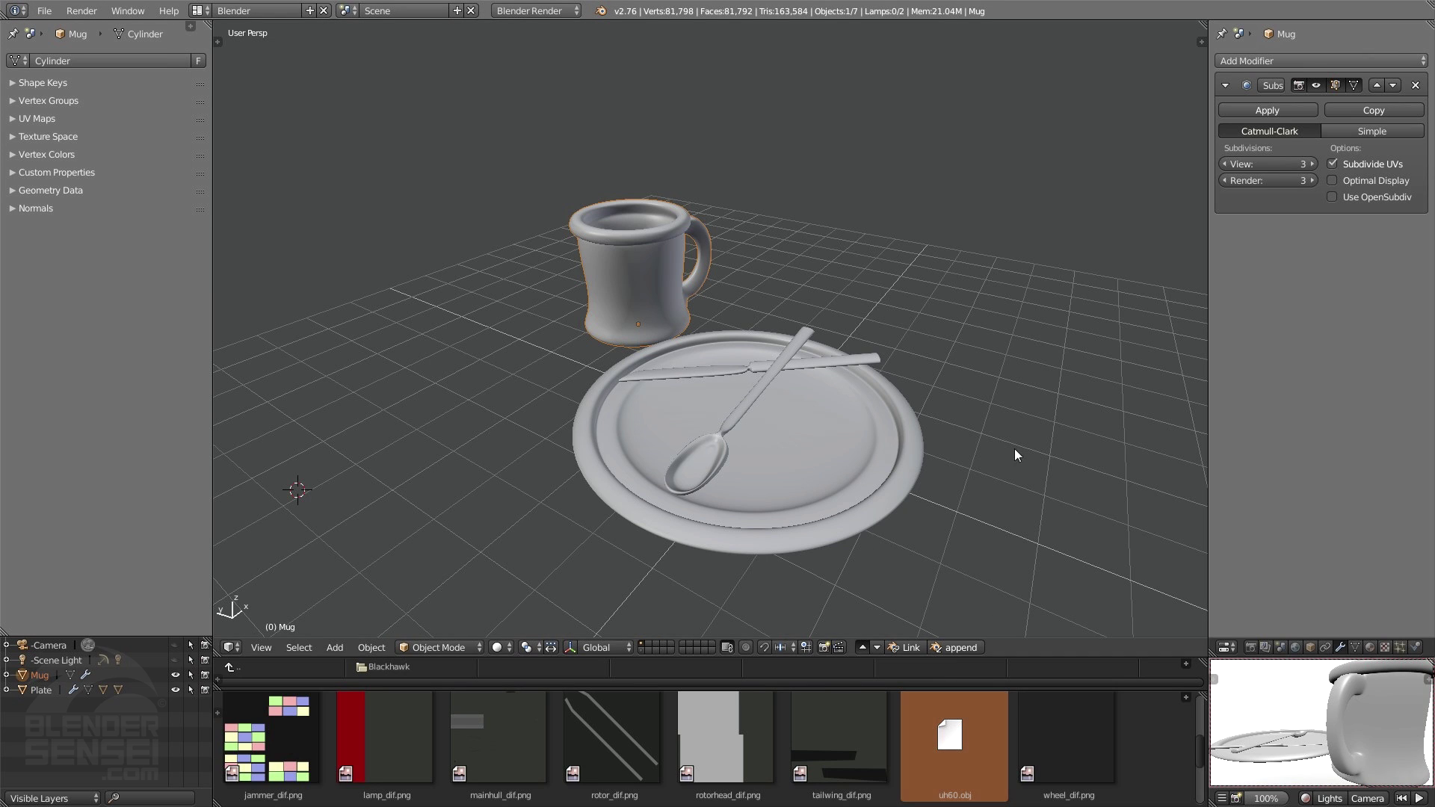
pyautogui.click(1096, 188)
pyautogui.moveTo(1096, 188); pyautogui.dragTo(791, 335, button='middle')
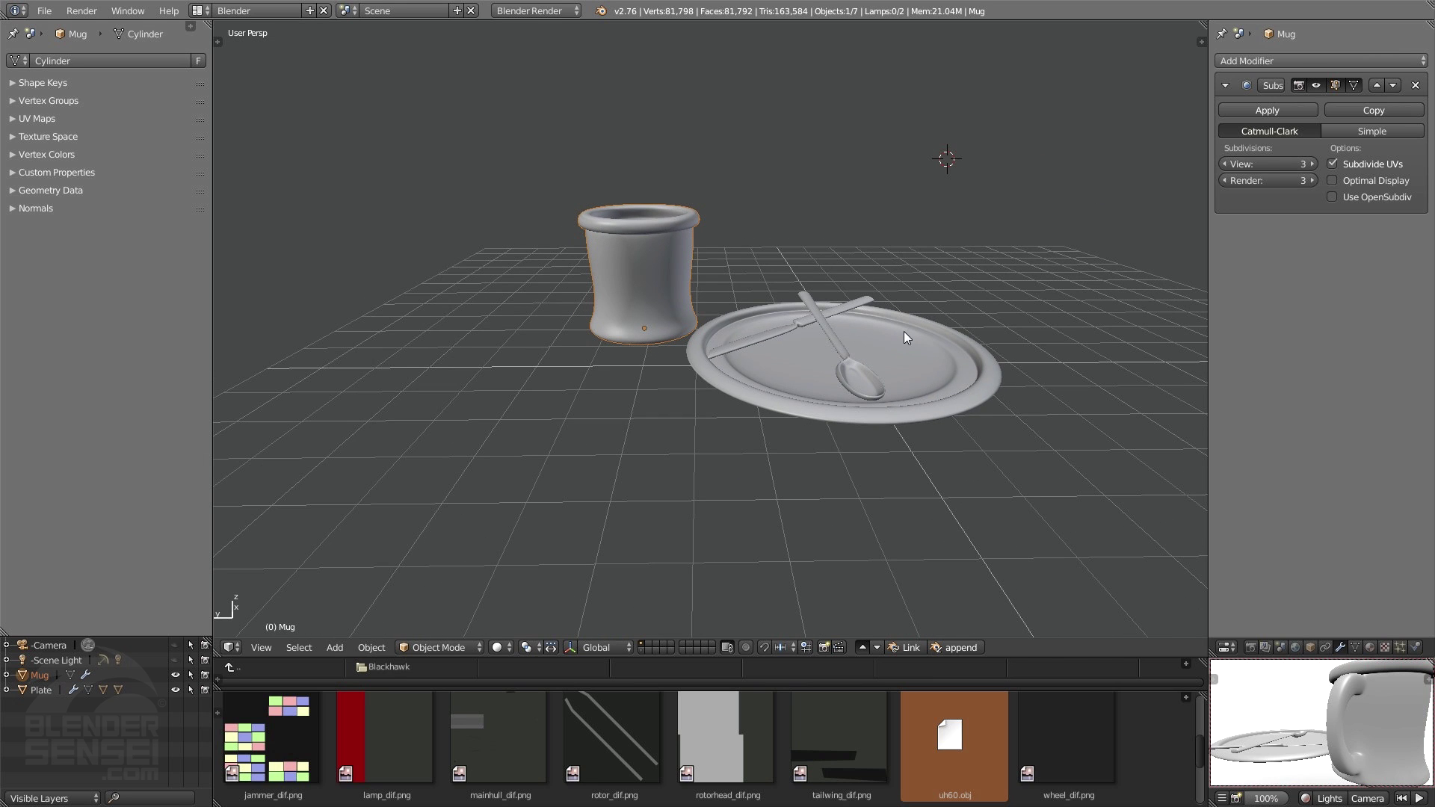
pyautogui.moveTo(904, 335); pyautogui.dragTo(867, 322, button='middle')
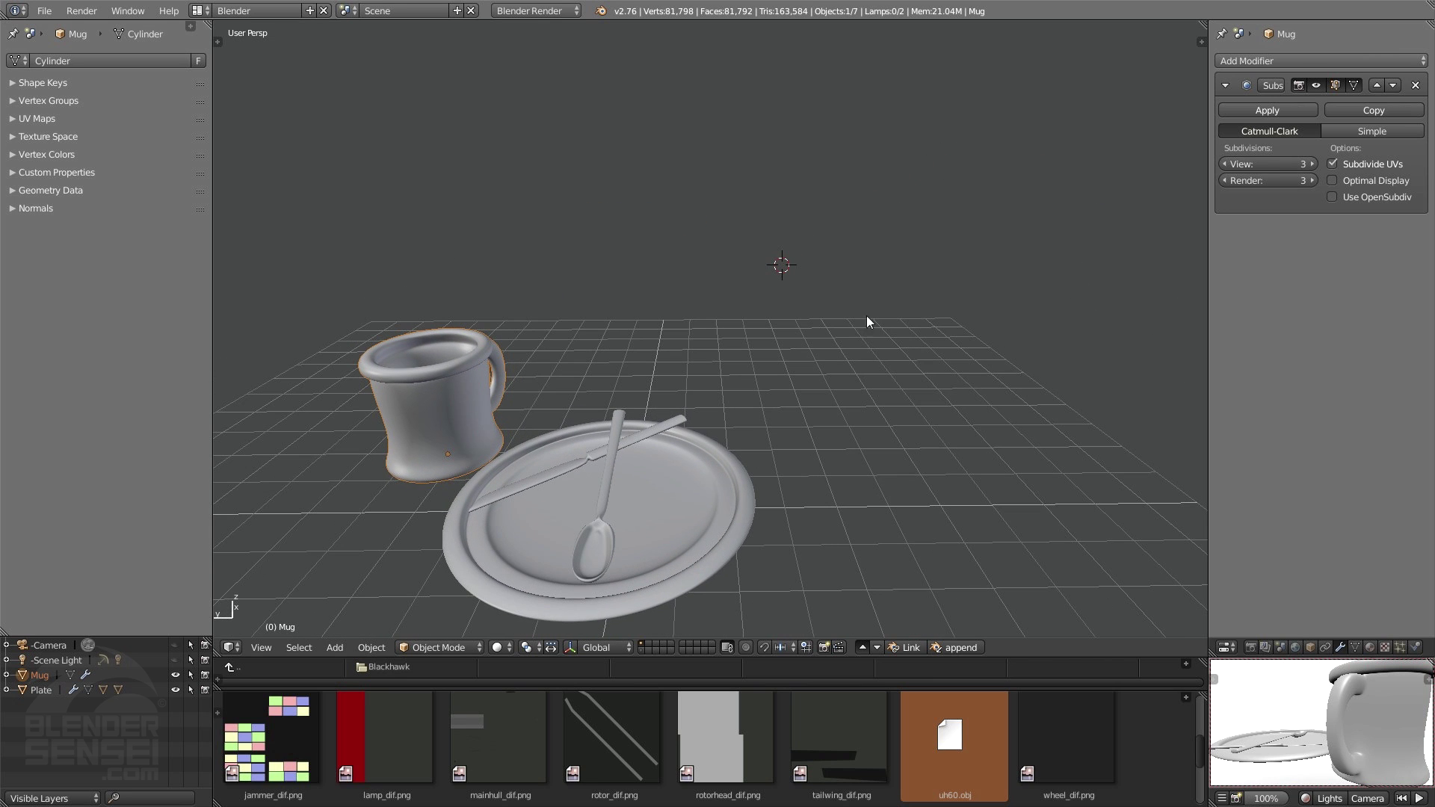
pyautogui.click(962, 648)
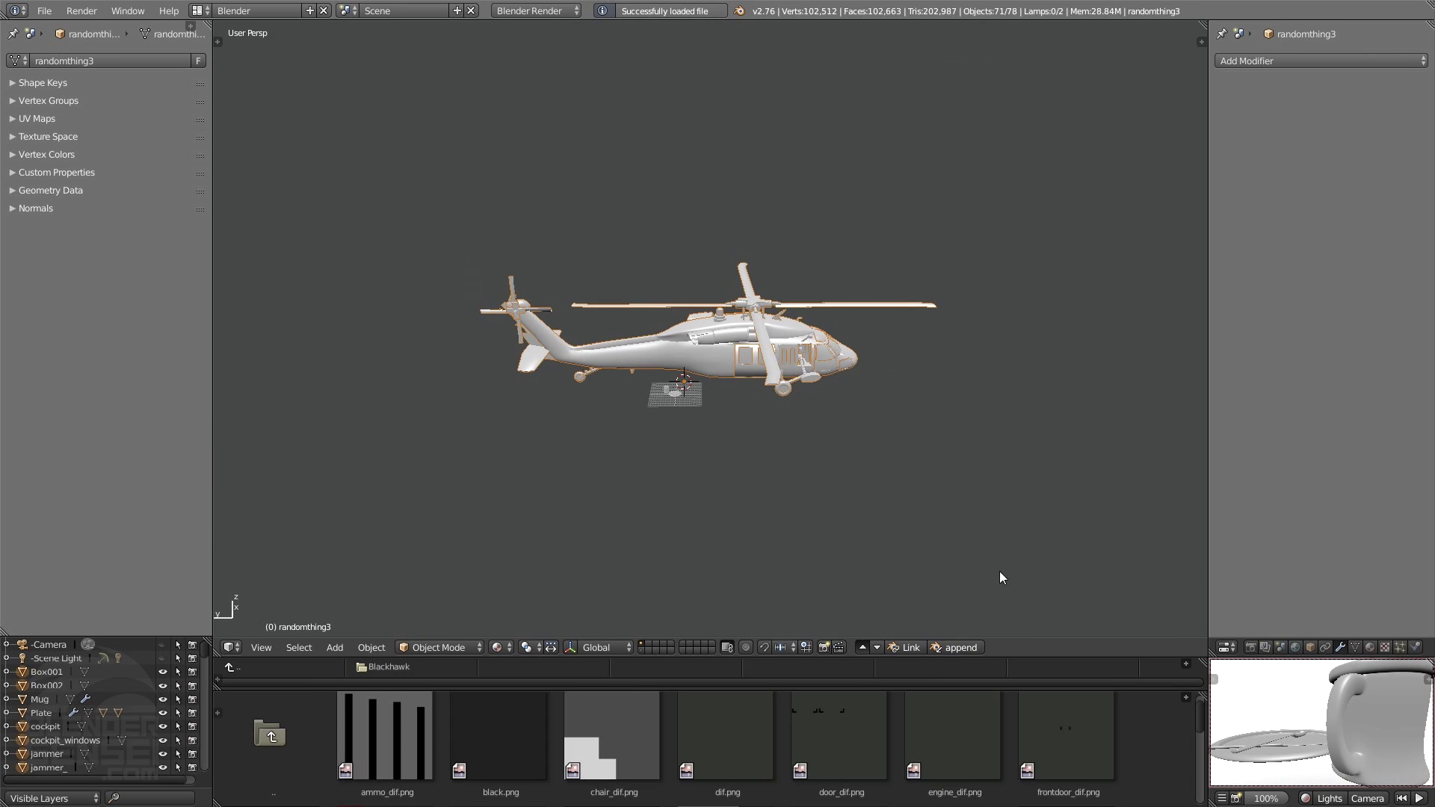
# Step: Scale the imported helicopter down closer to the size of the grid and centre the view on it
pyautogui.scroll(5, 791, 453)
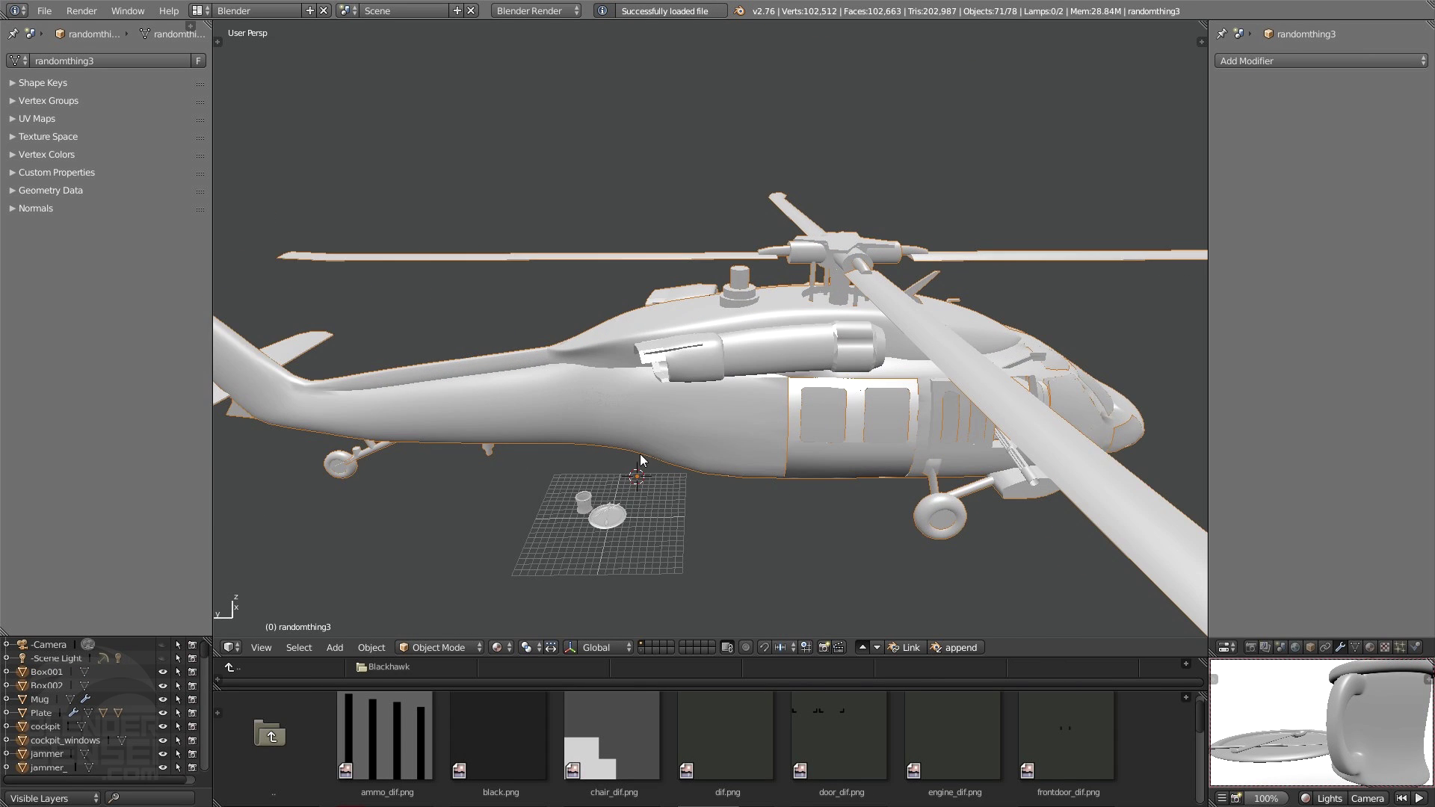
pyautogui.moveTo(641, 456); pyautogui.dragTo(724, 407, button='middle')
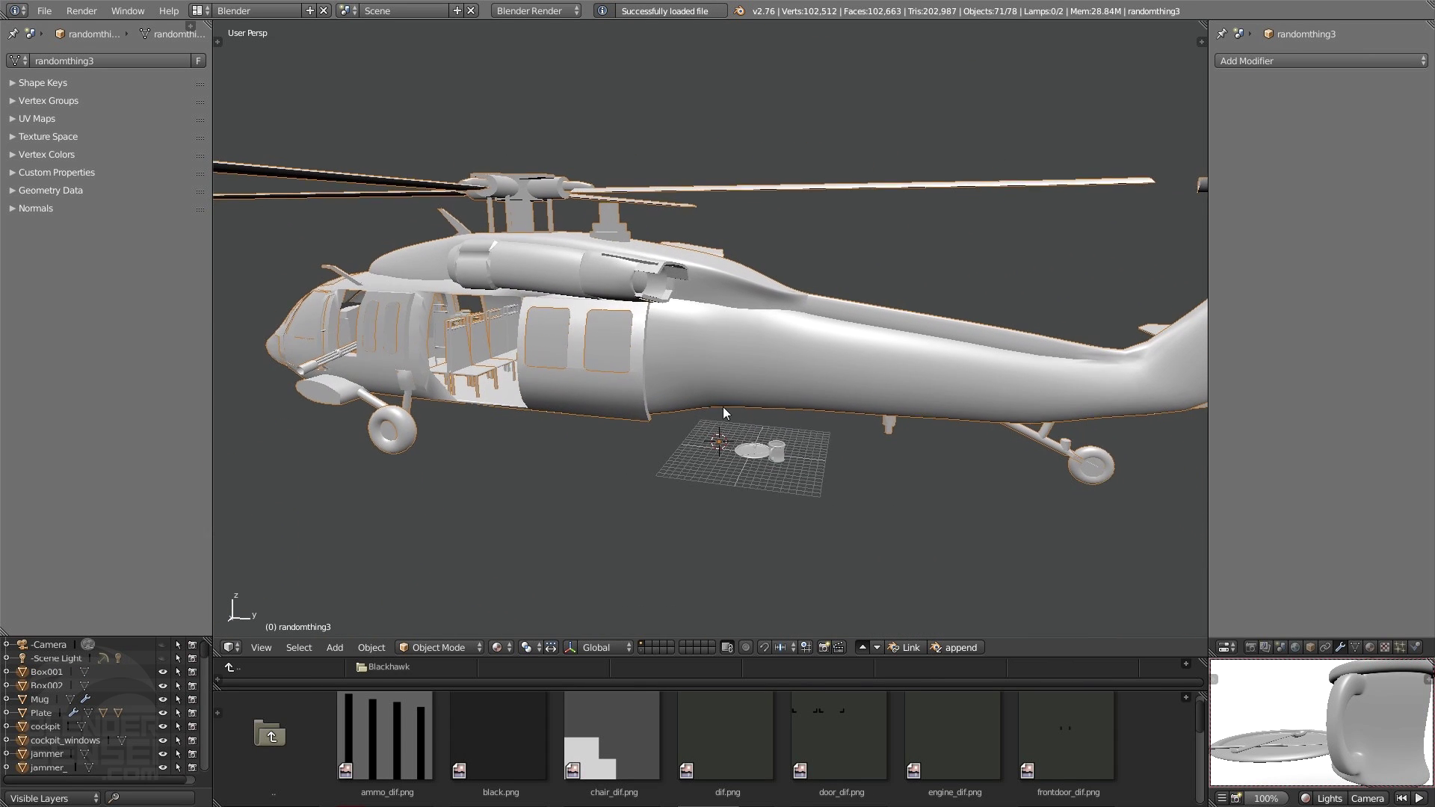
pyautogui.press('s')
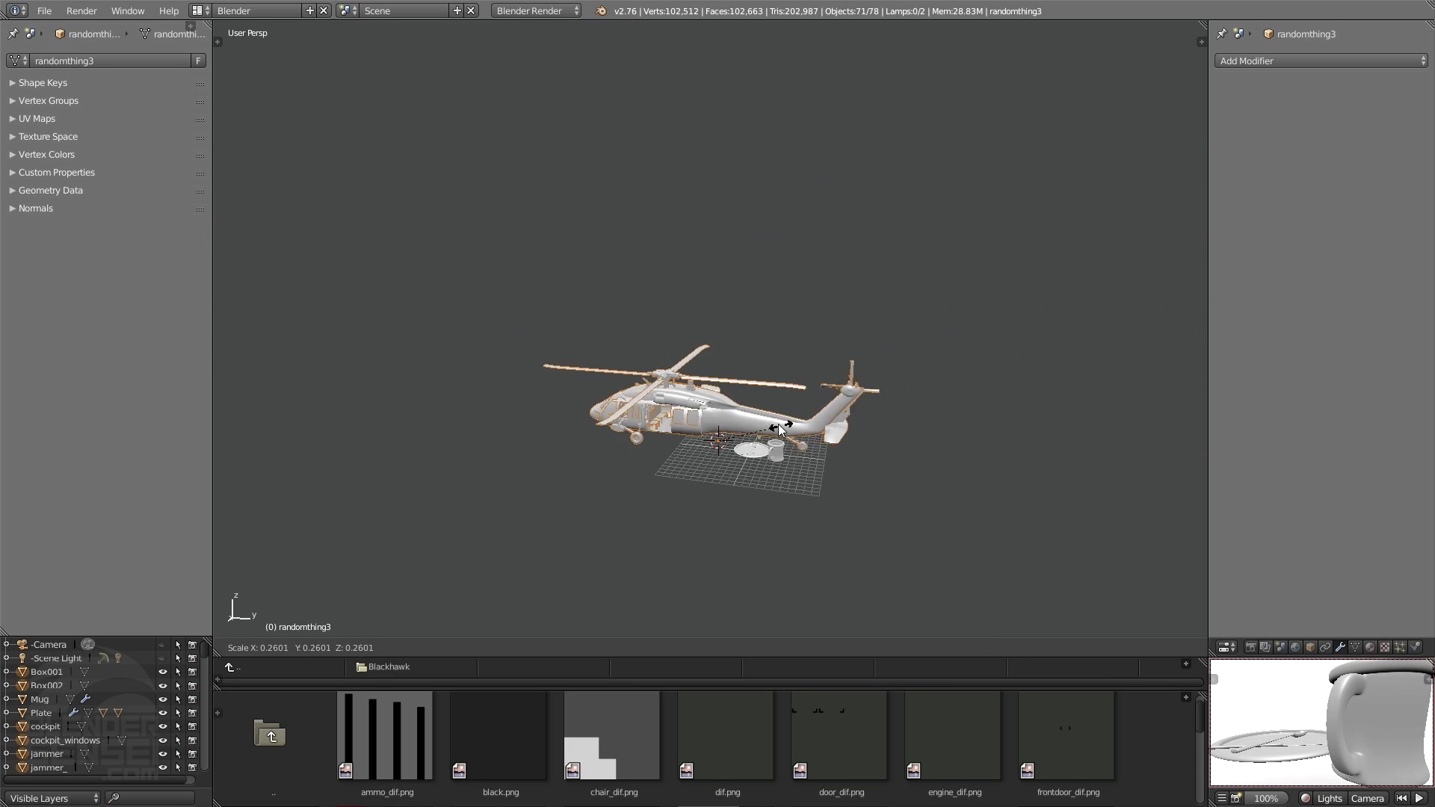
pyautogui.click(784, 490)
pyautogui.press('KP_Decimal')
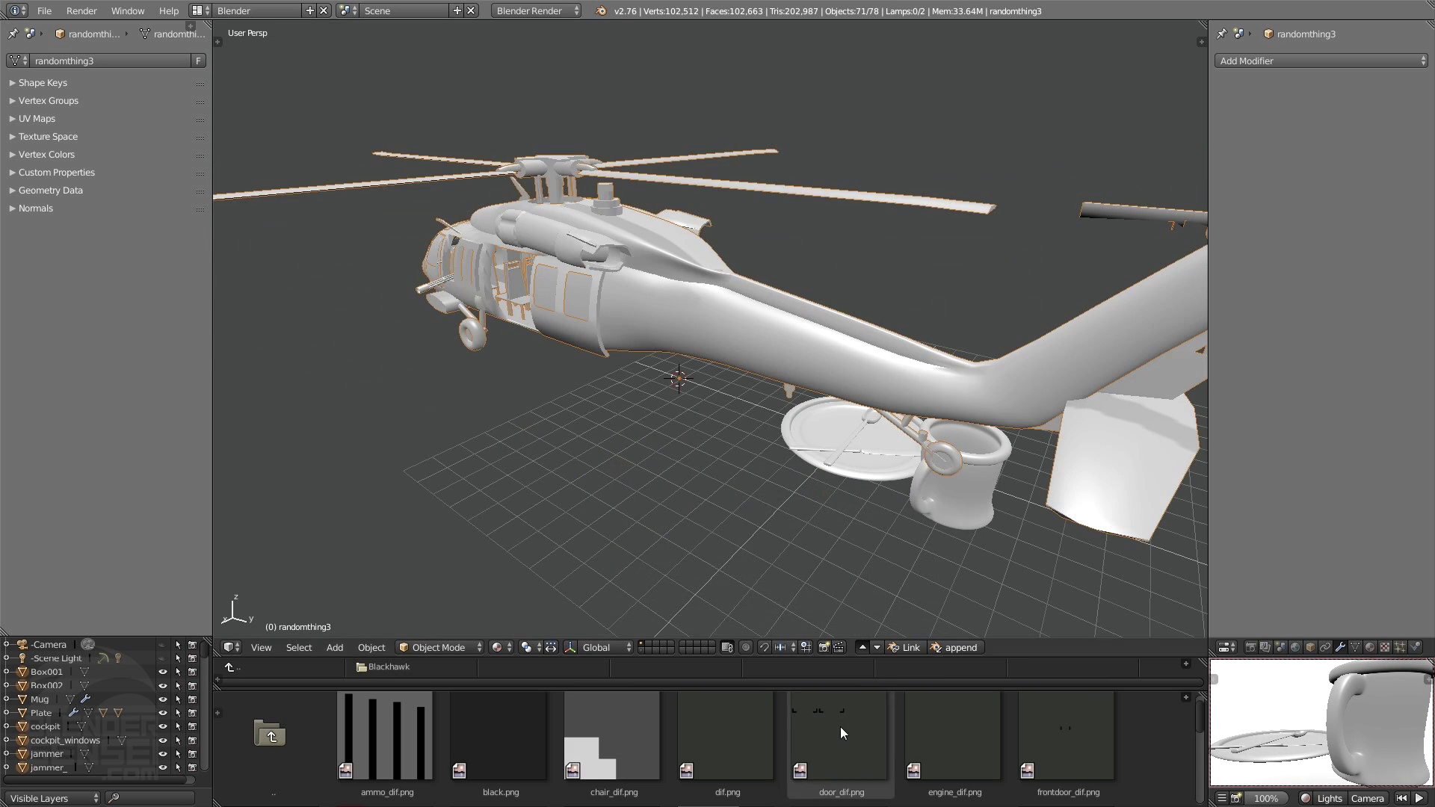
# Step: Examine the imported helicopter from several angles and look through the texture images and uh60.obj in the Blackhawk folder
pyautogui.moveTo(670, 410); pyautogui.dragTo(602, 420, button='middle')
pyautogui.scroll(-4, 492, 750)
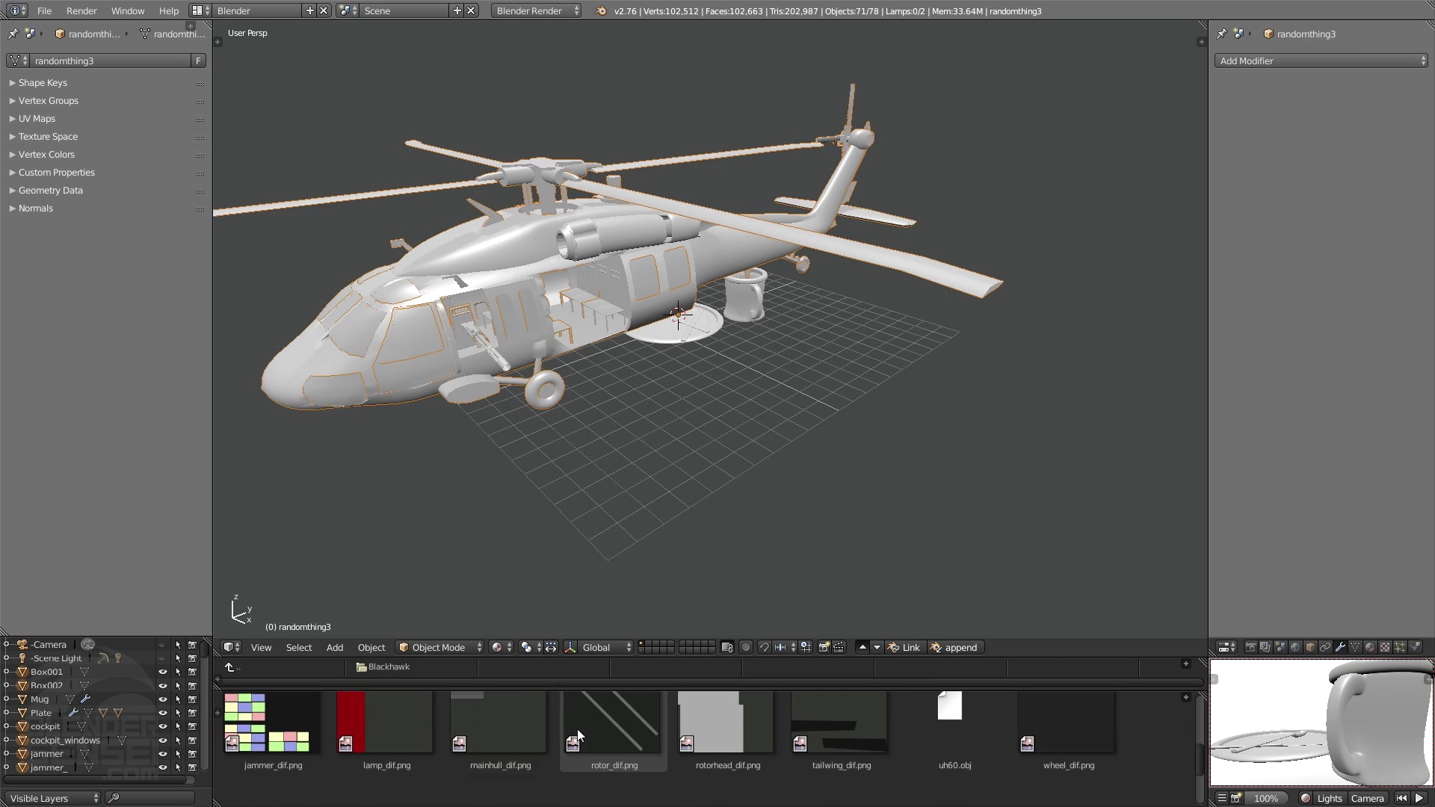
pyautogui.scroll(4, 599, 775)
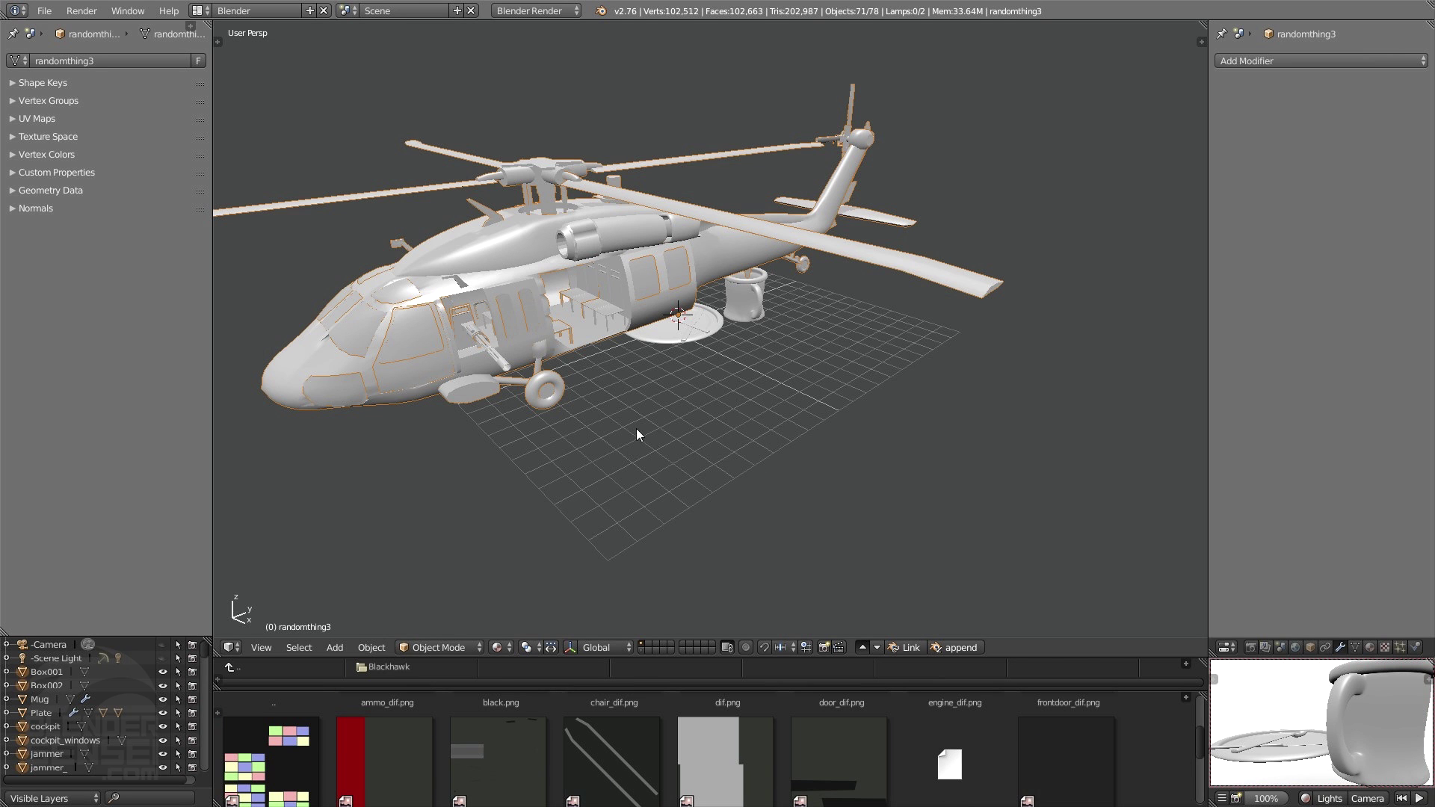
pyautogui.scroll(2, 544, 383)
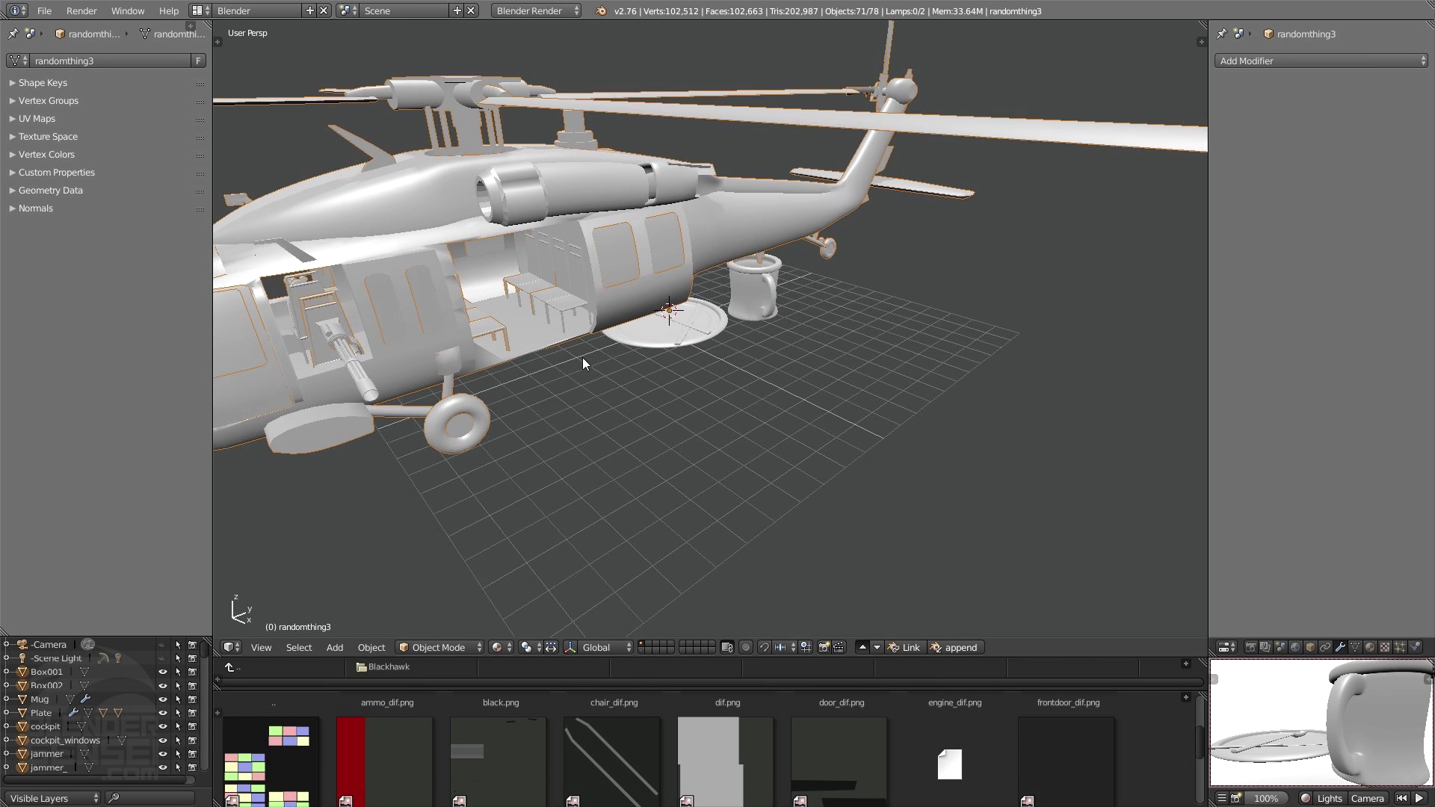
pyautogui.keyDown('shift'); pyautogui.moveTo(582, 358); pyautogui.dragTo(861, 426, button='middle'); pyautogui.keyUp('shift')
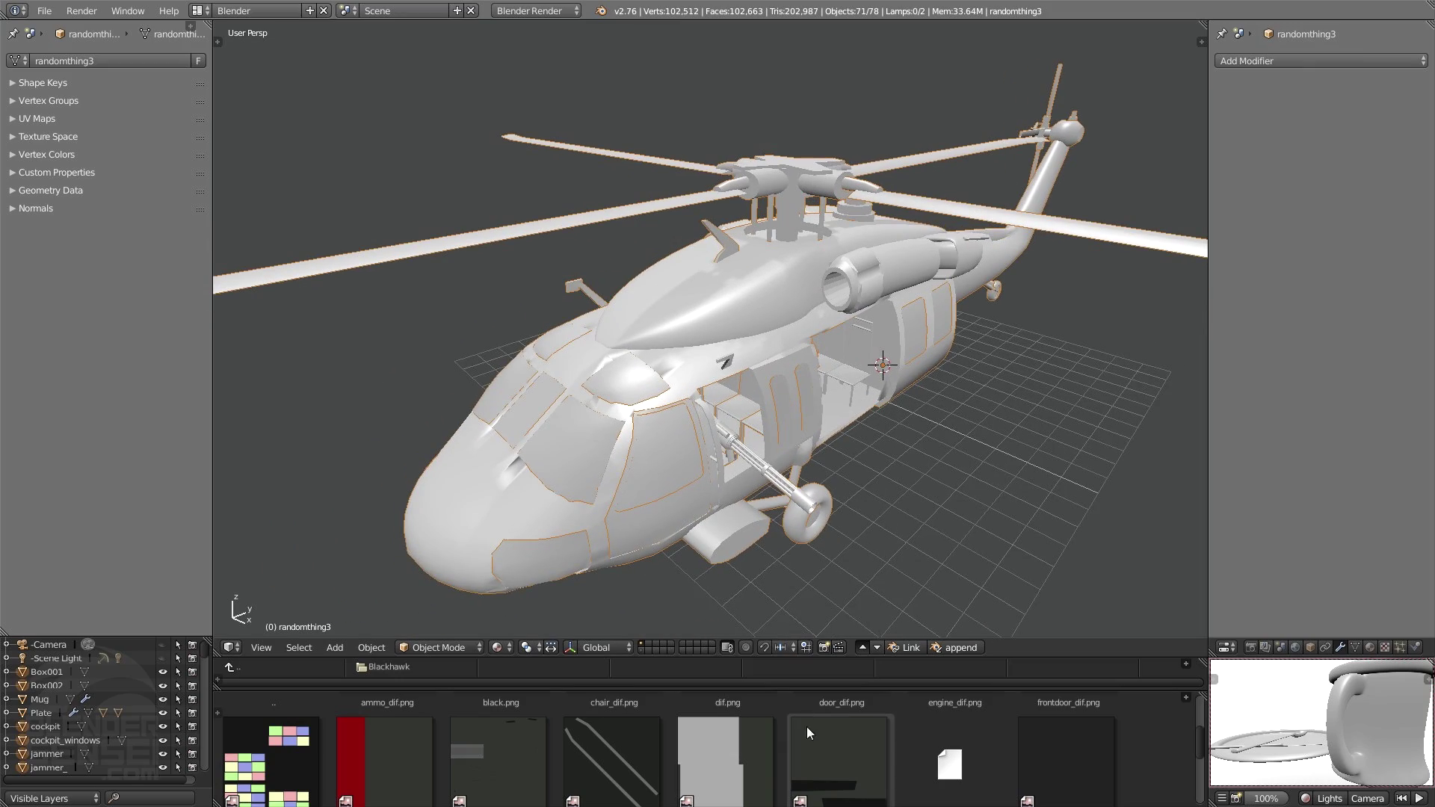
pyautogui.scroll(1, 797, 747)
pyautogui.moveTo(720, 490); pyautogui.dragTo(666, 505, button='middle')
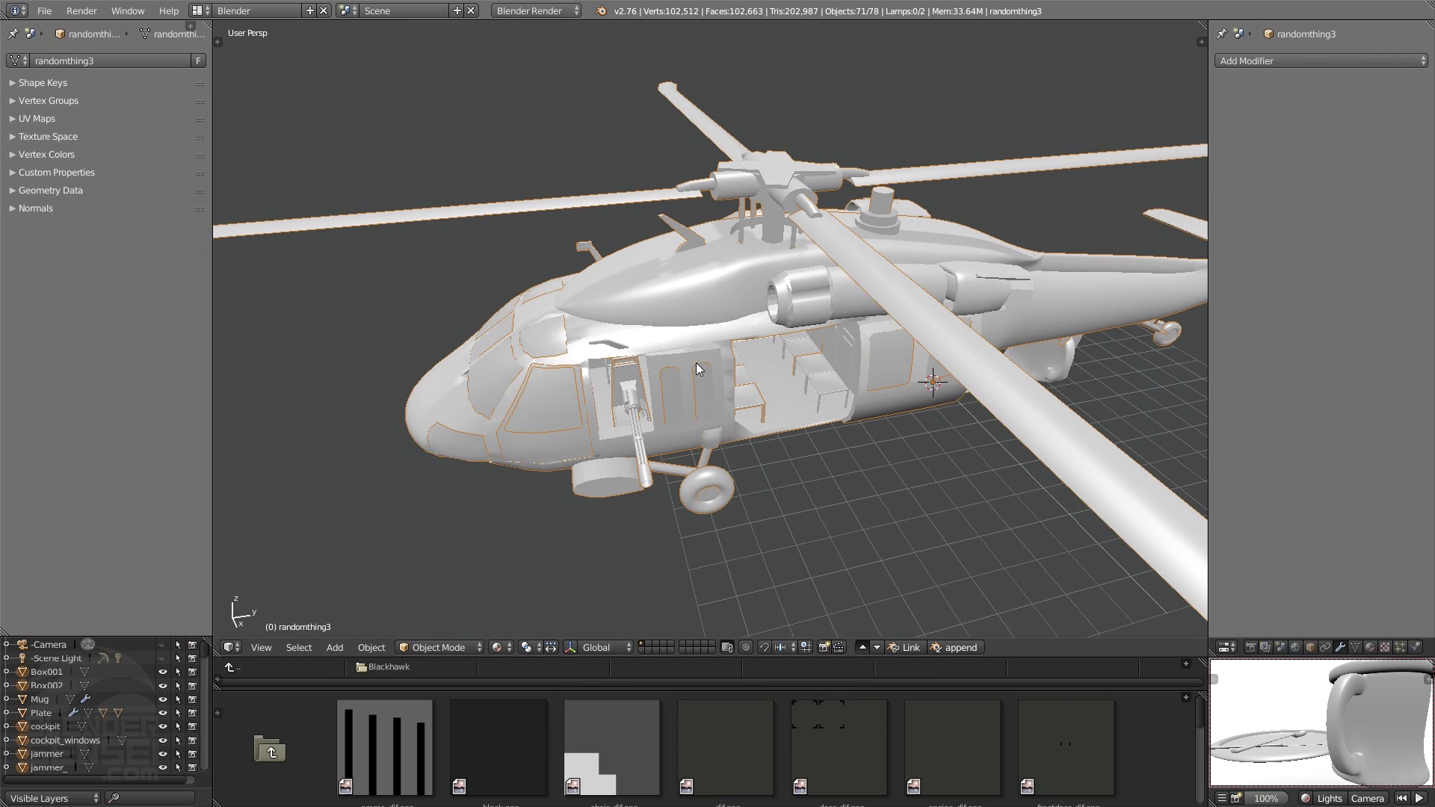
pyautogui.moveTo(830, 371); pyautogui.dragTo(859, 403, button='middle')
pyautogui.scroll(-1, 756, 743)
pyautogui.scroll(1, 752, 742)
pyautogui.scroll(-3, 752, 742)
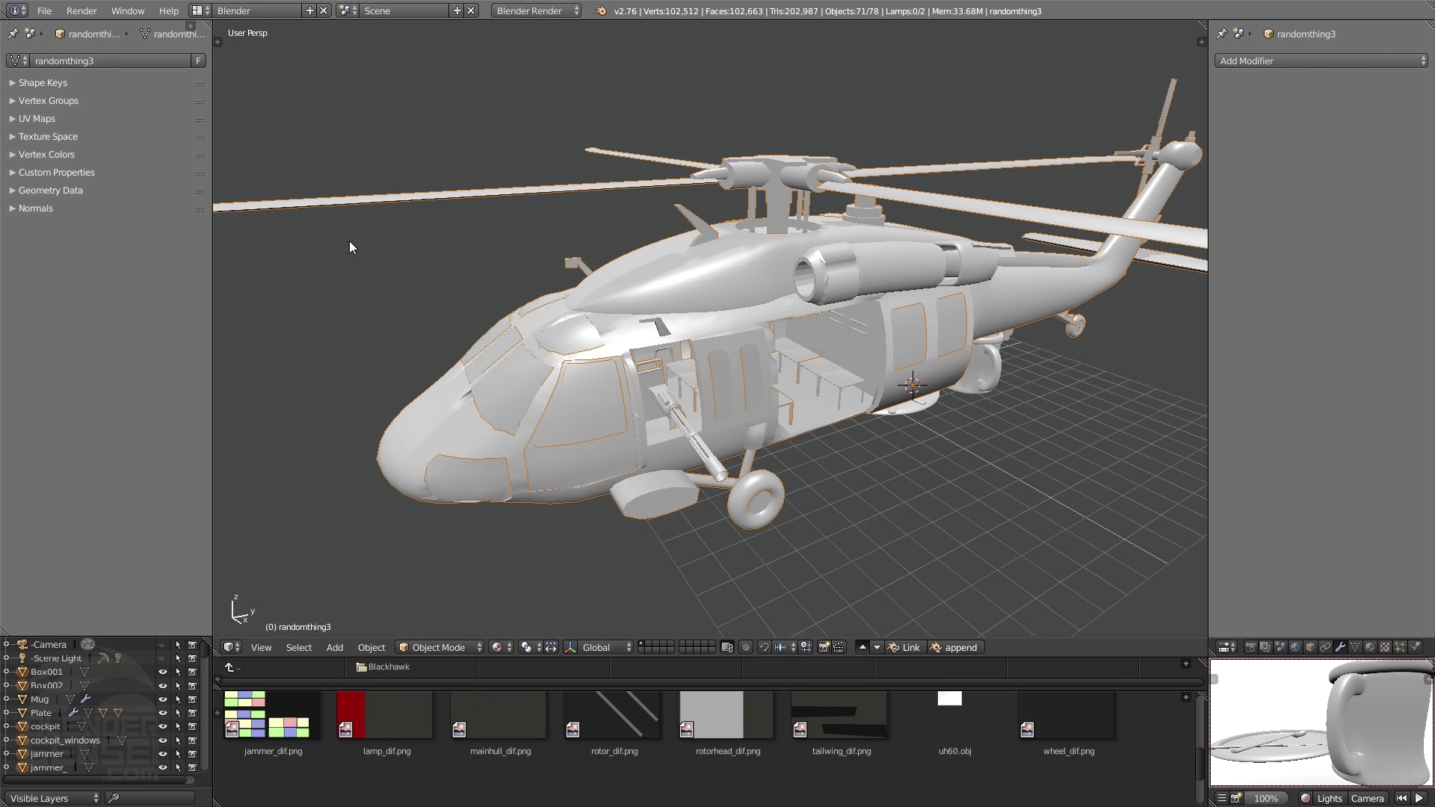
pyautogui.moveTo(891, 358); pyautogui.dragTo(897, 388, button='middle')
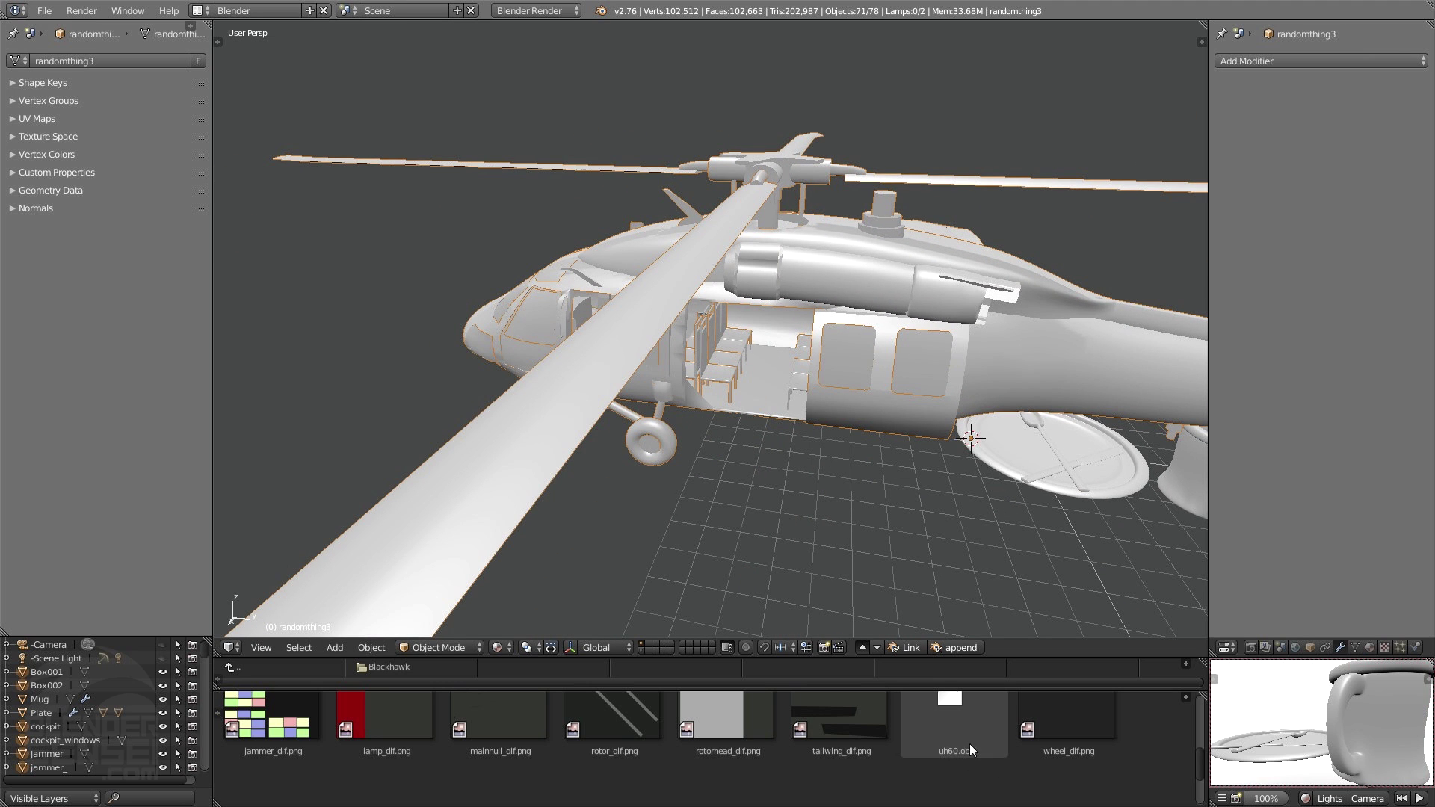
pyautogui.scroll(2, 975, 751)
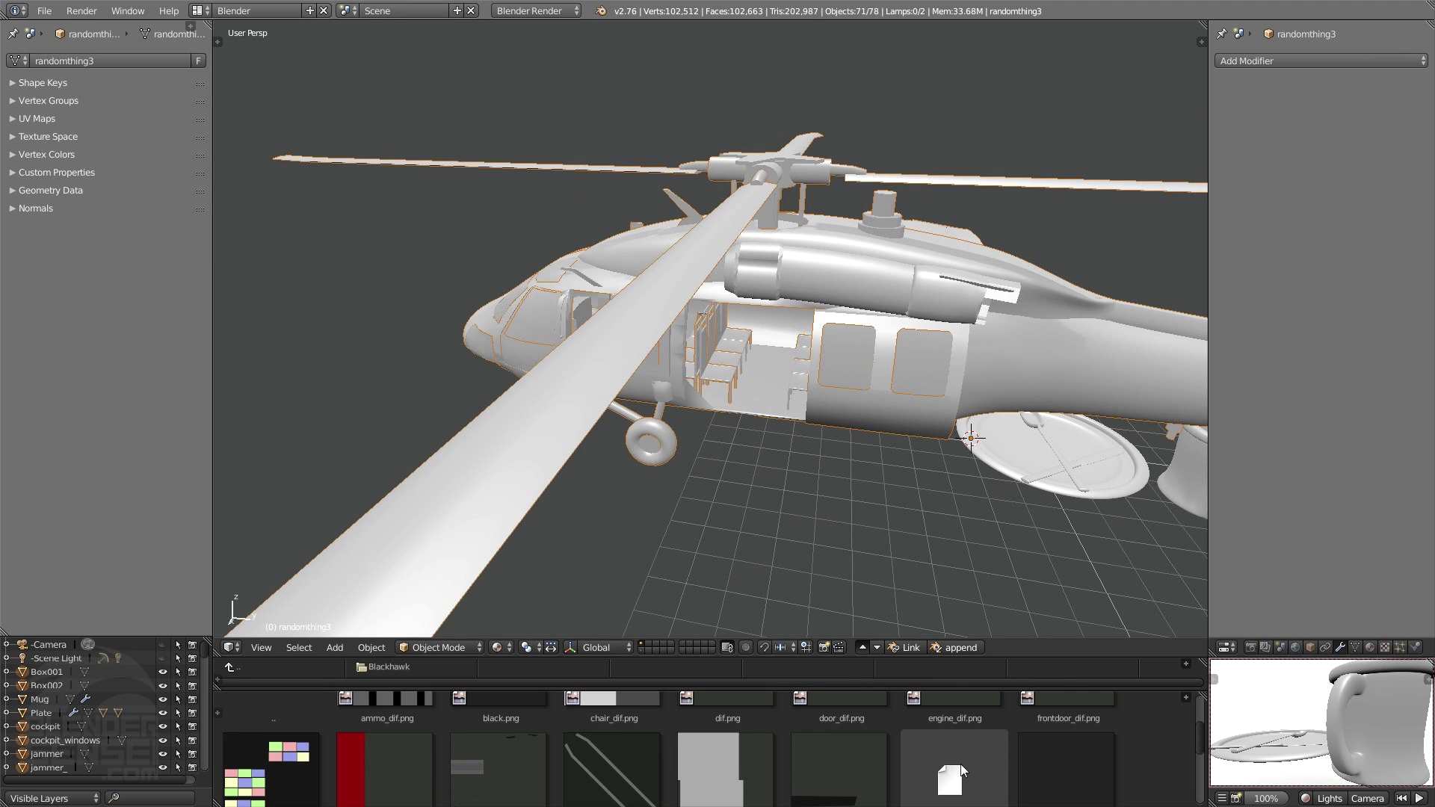
pyautogui.scroll(-1, 962, 755)
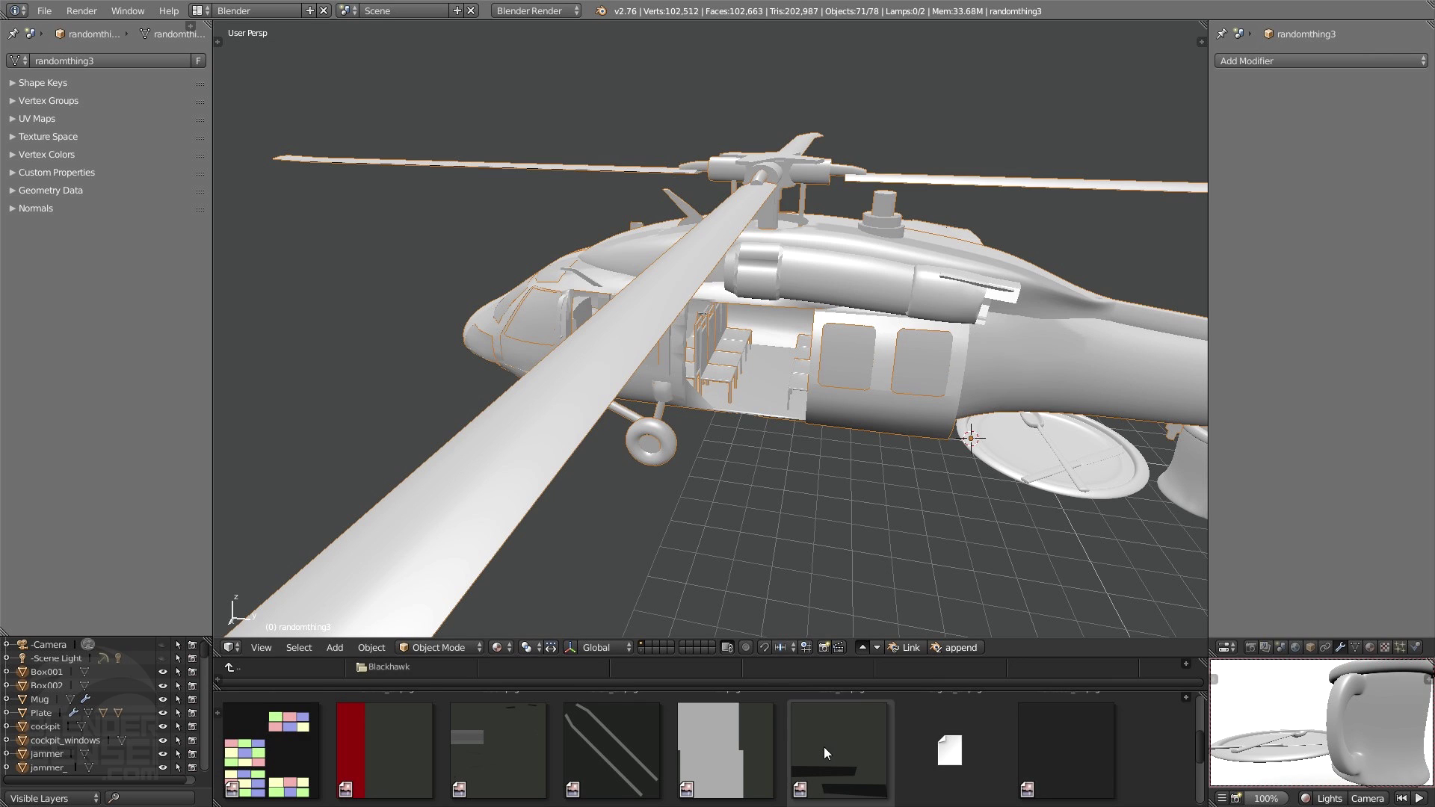
pyautogui.scroll(1, 825, 746)
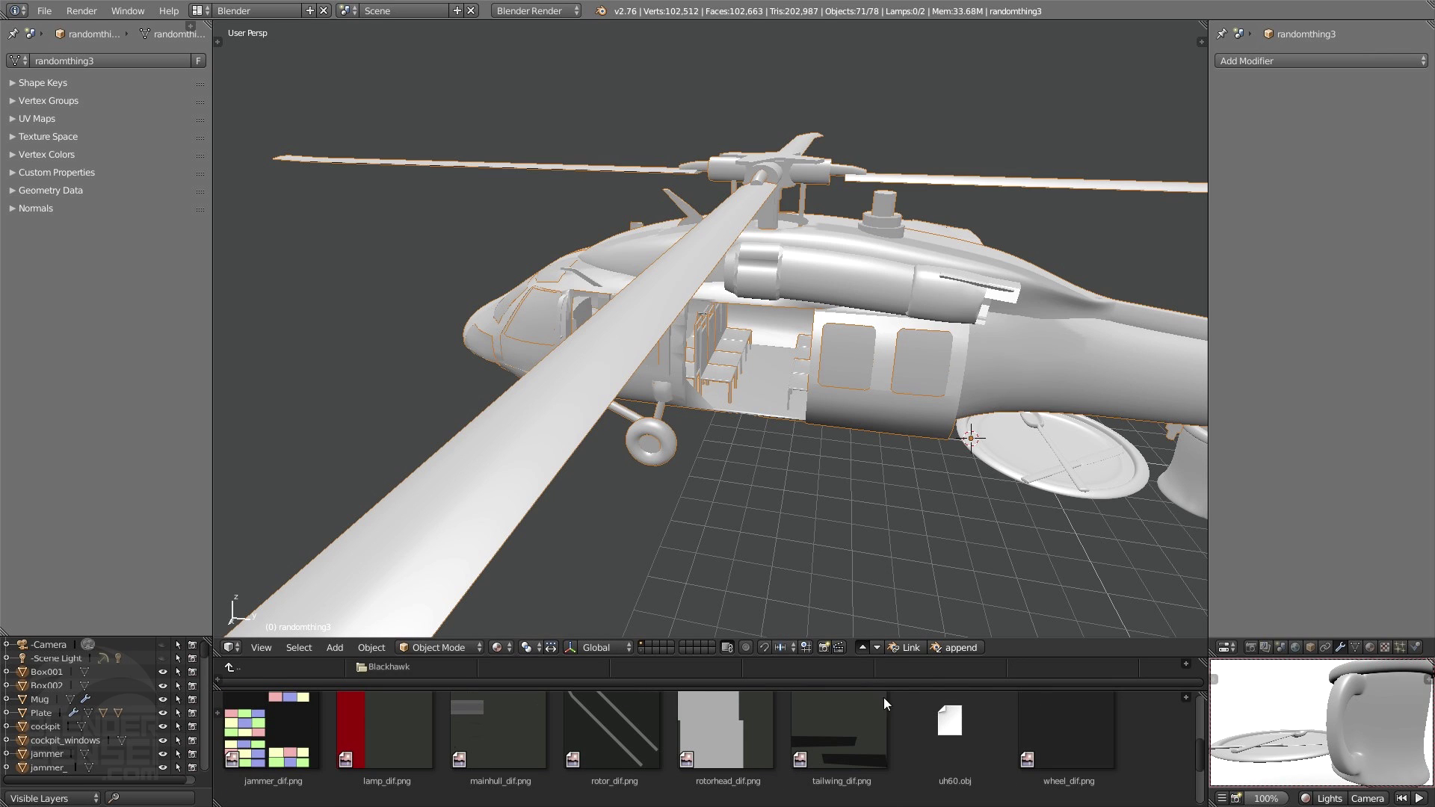
pyautogui.scroll(-2, 882, 750)
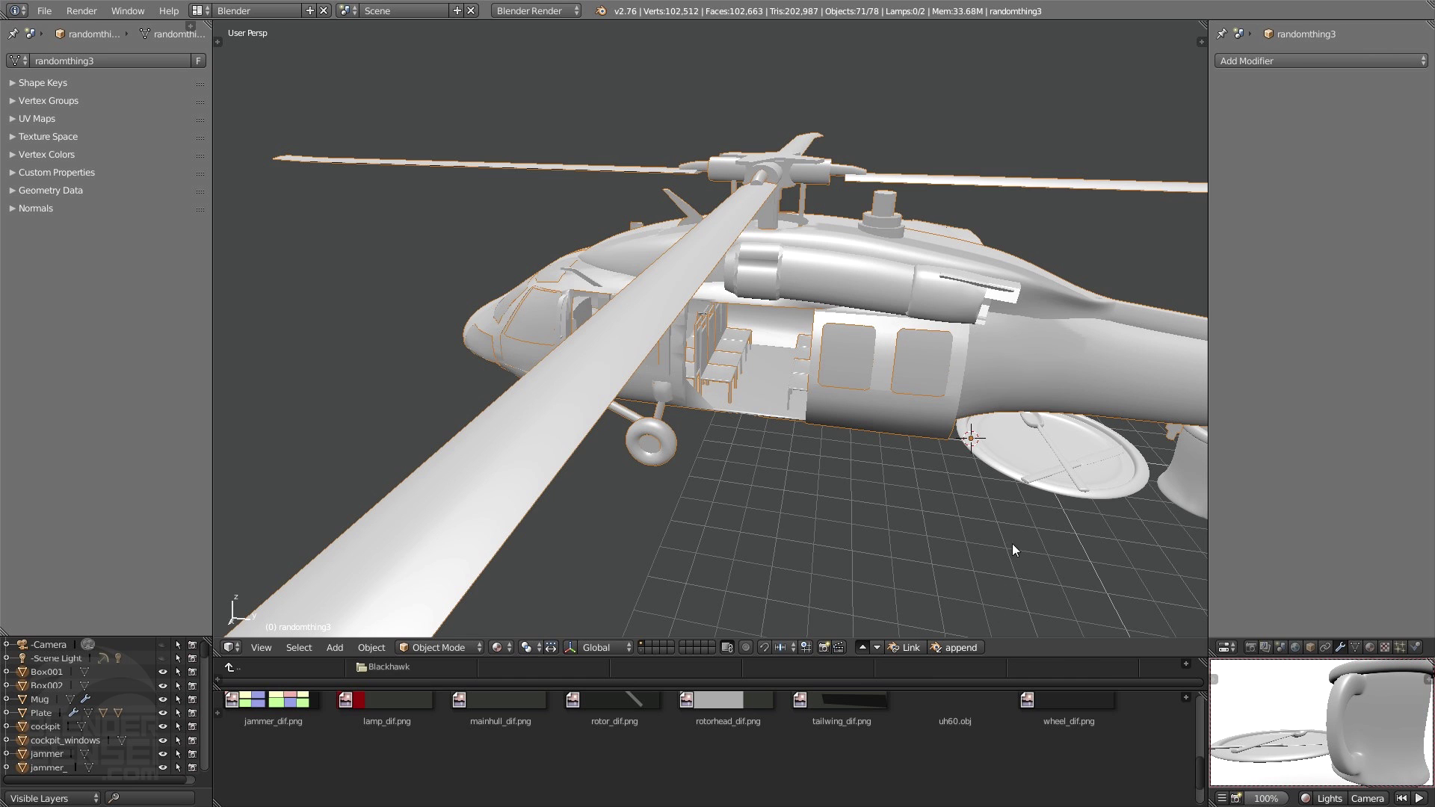
pyautogui.moveTo(1040, 482); pyautogui.dragTo(742, 510, button='middle')
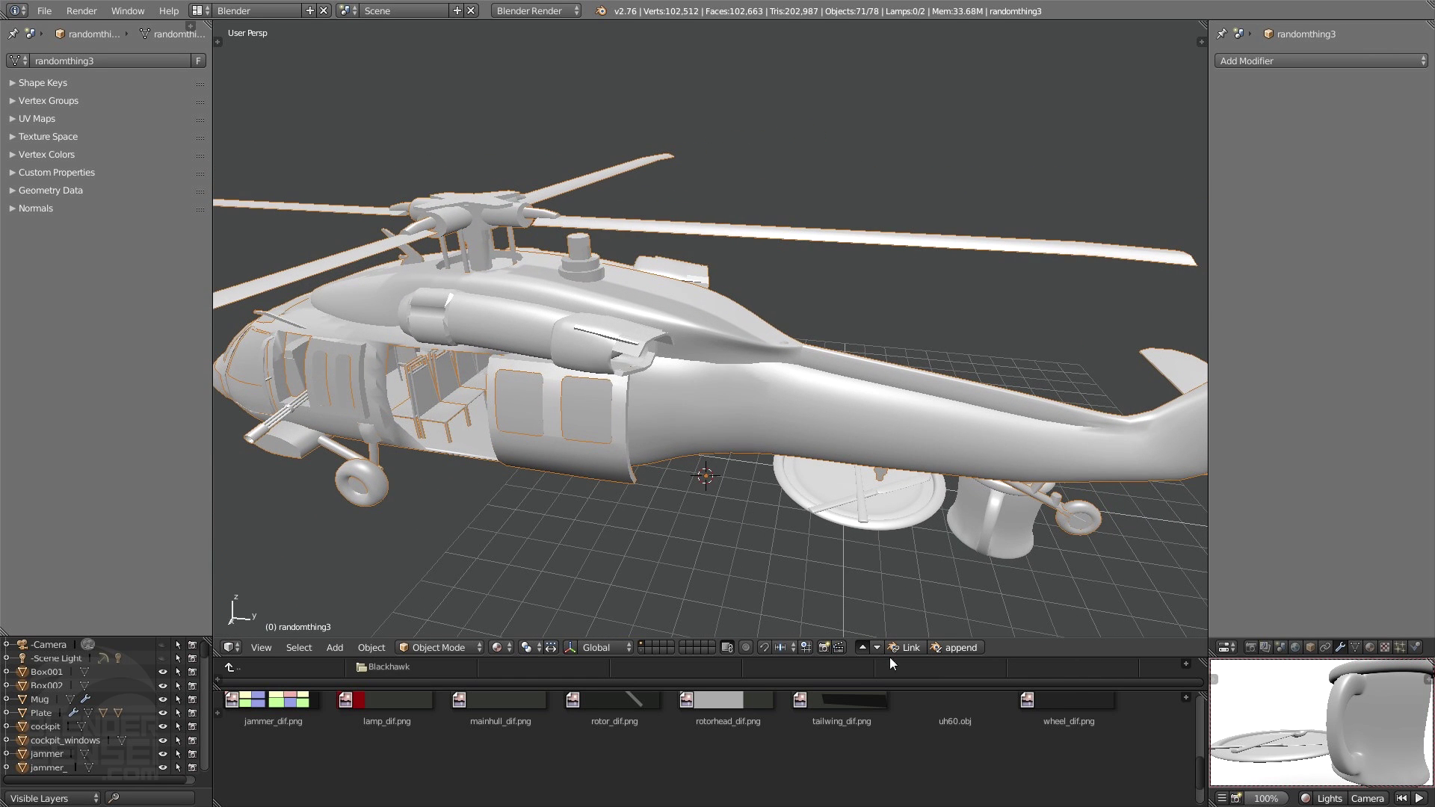
# Step: Switch from the Blackhawk thumbnails back to the timeline and navigate the library to the SVGS folder inside Utilities
pyautogui.scroll(2, 856, 740)
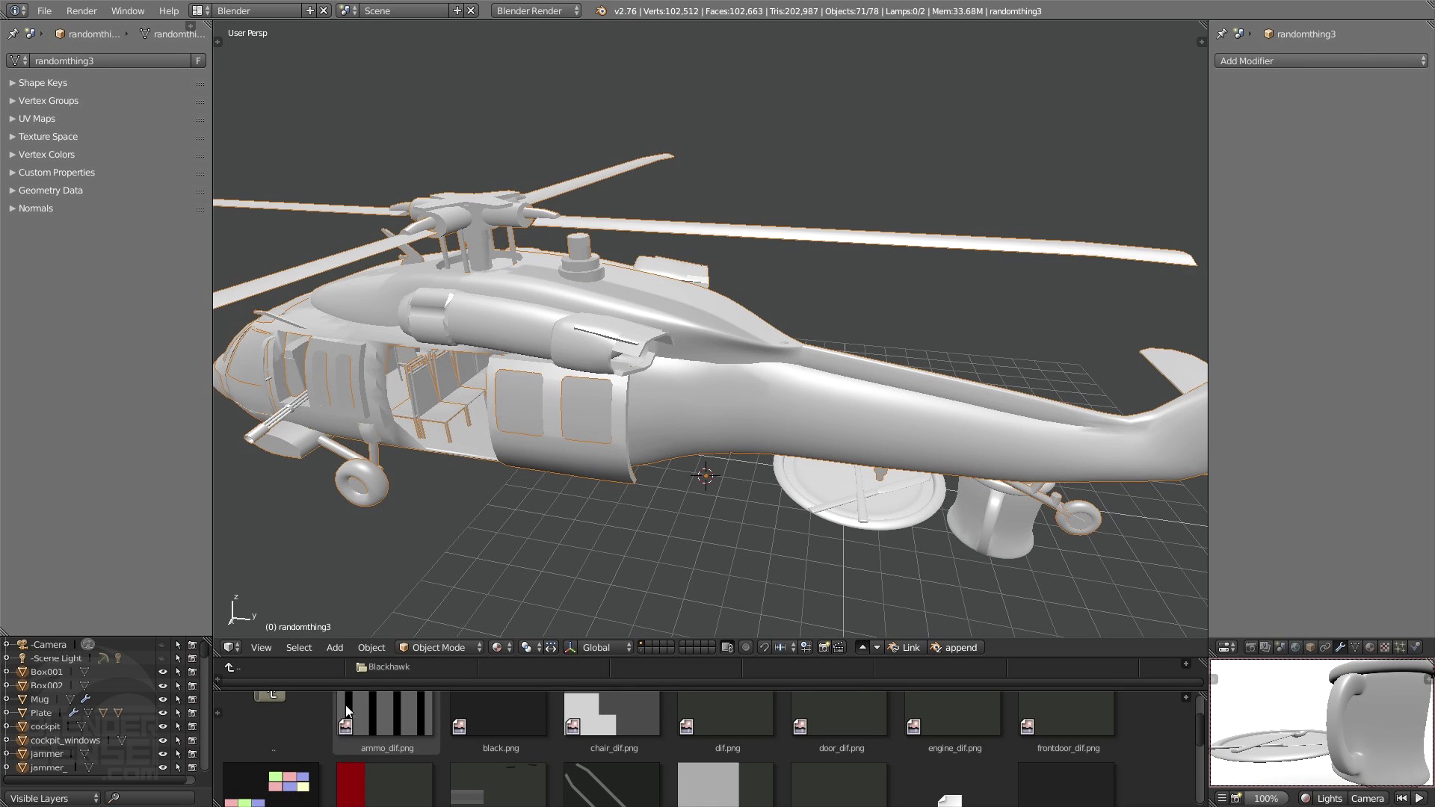
pyautogui.click(863, 648)
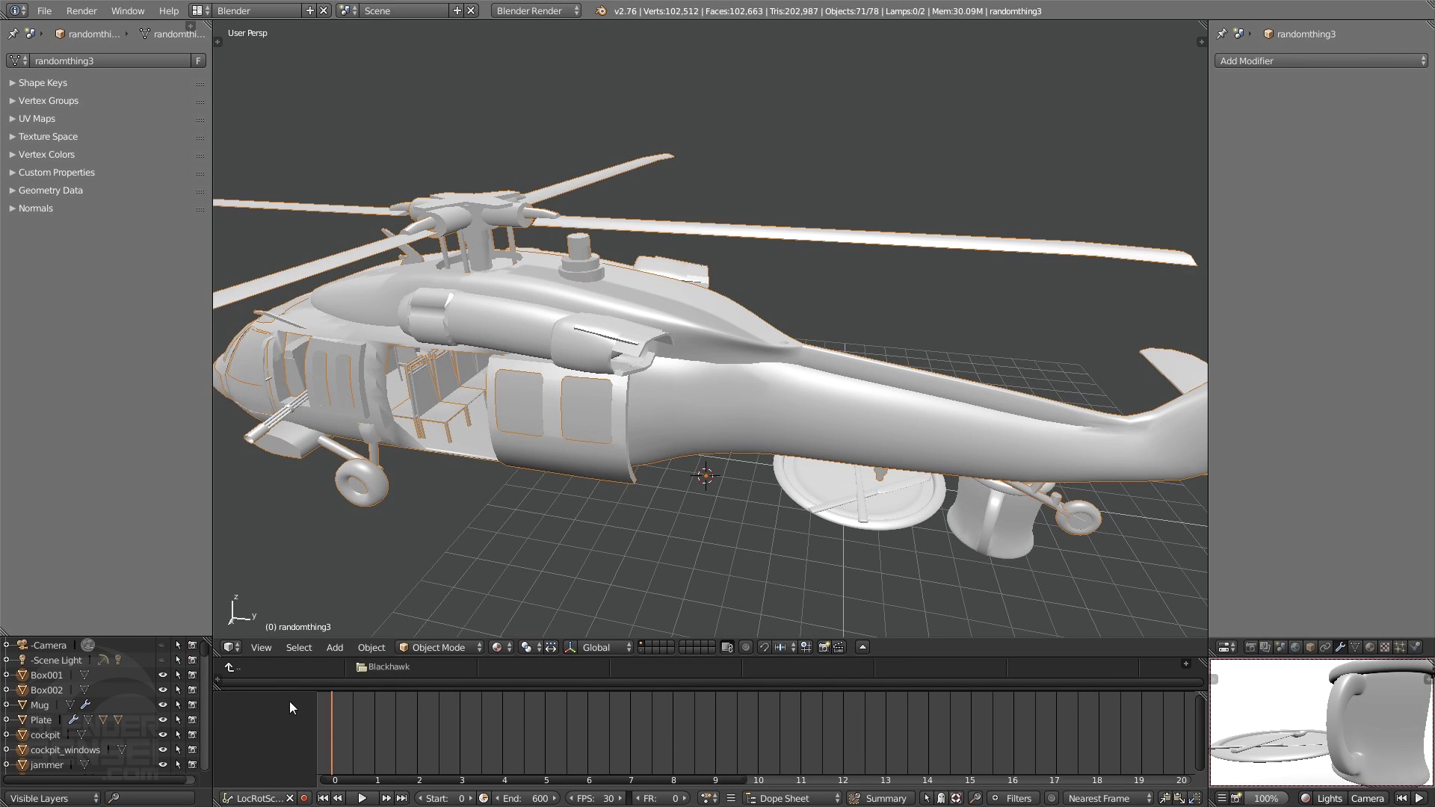
pyautogui.click(250, 672)
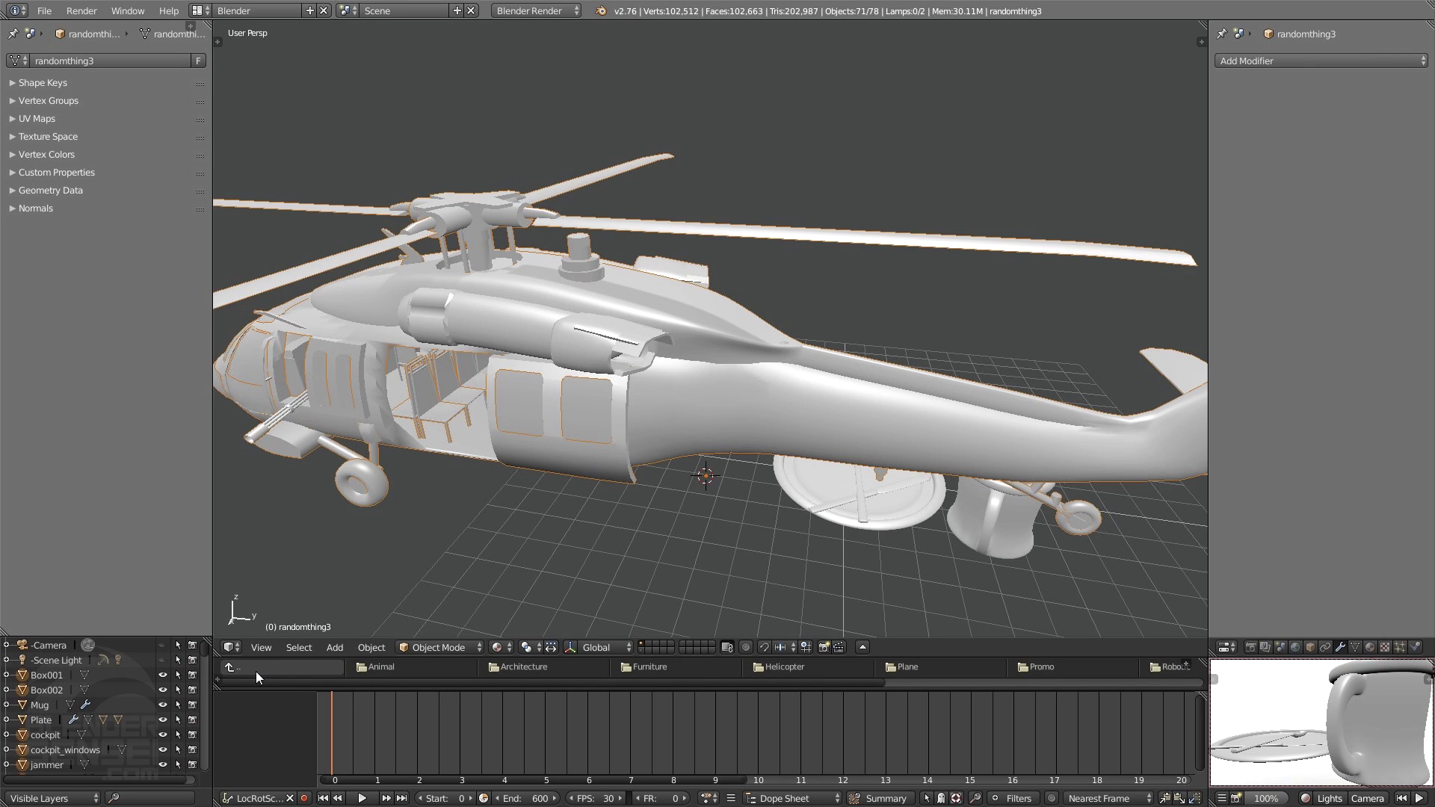
pyautogui.click(254, 670)
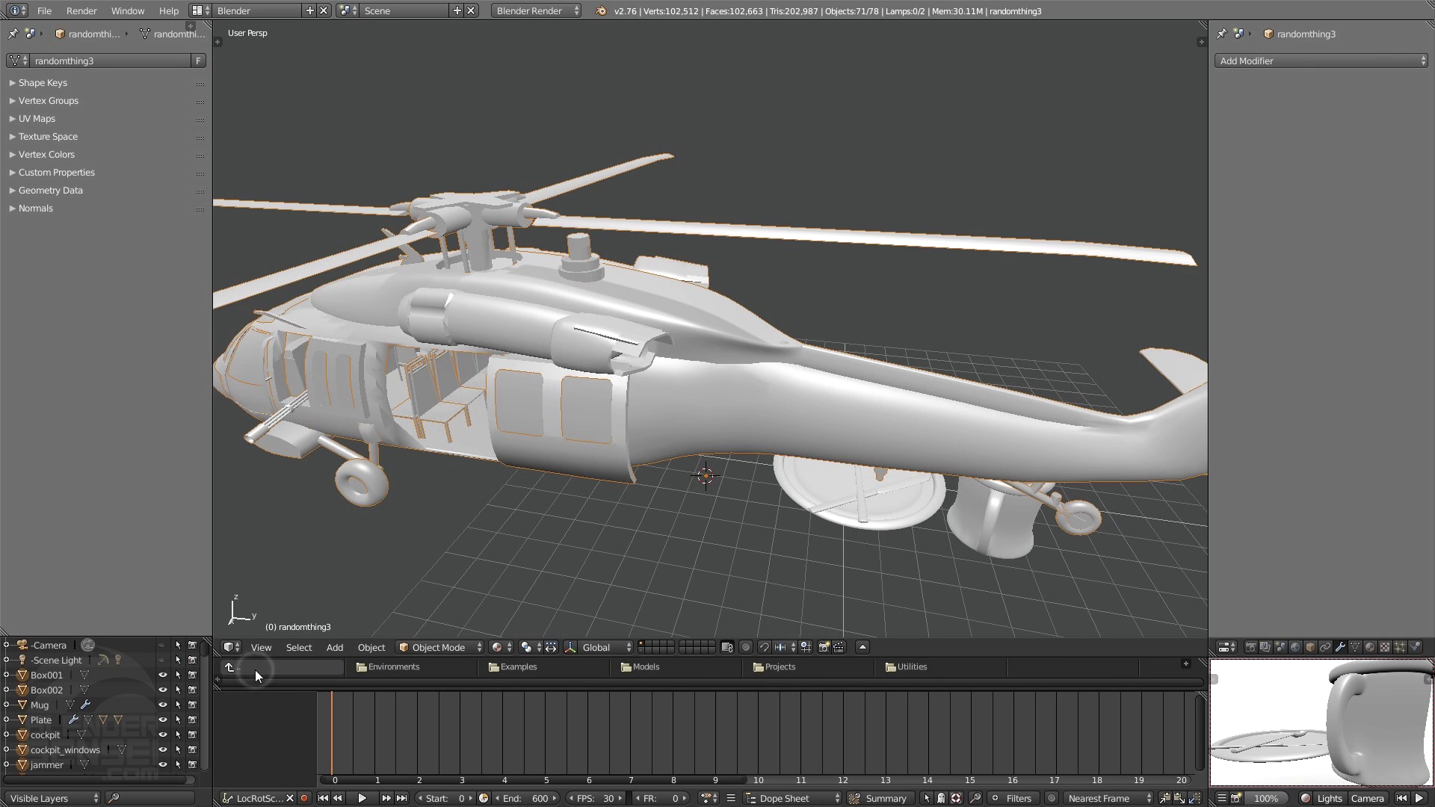
pyautogui.click(913, 667)
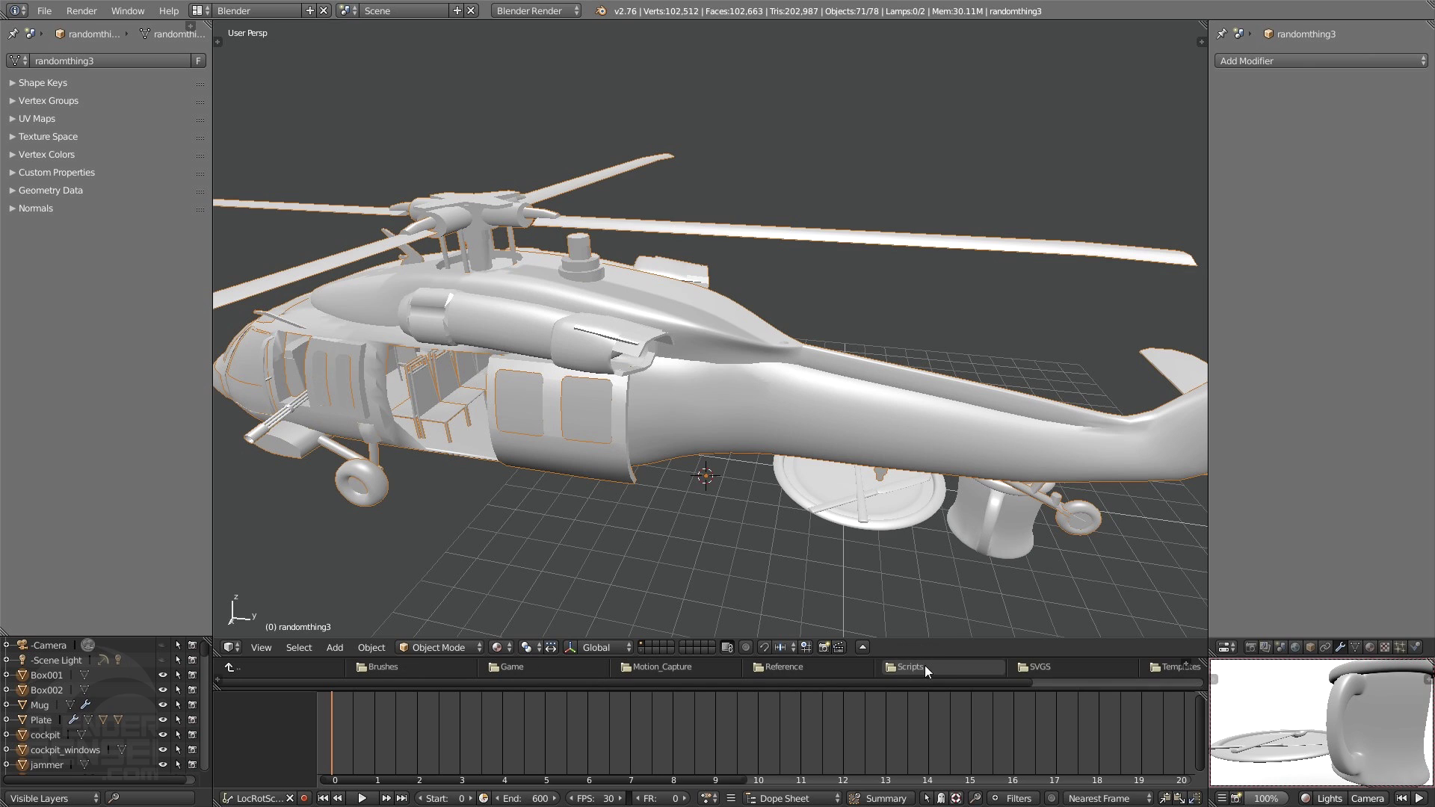
pyautogui.click(1042, 670)
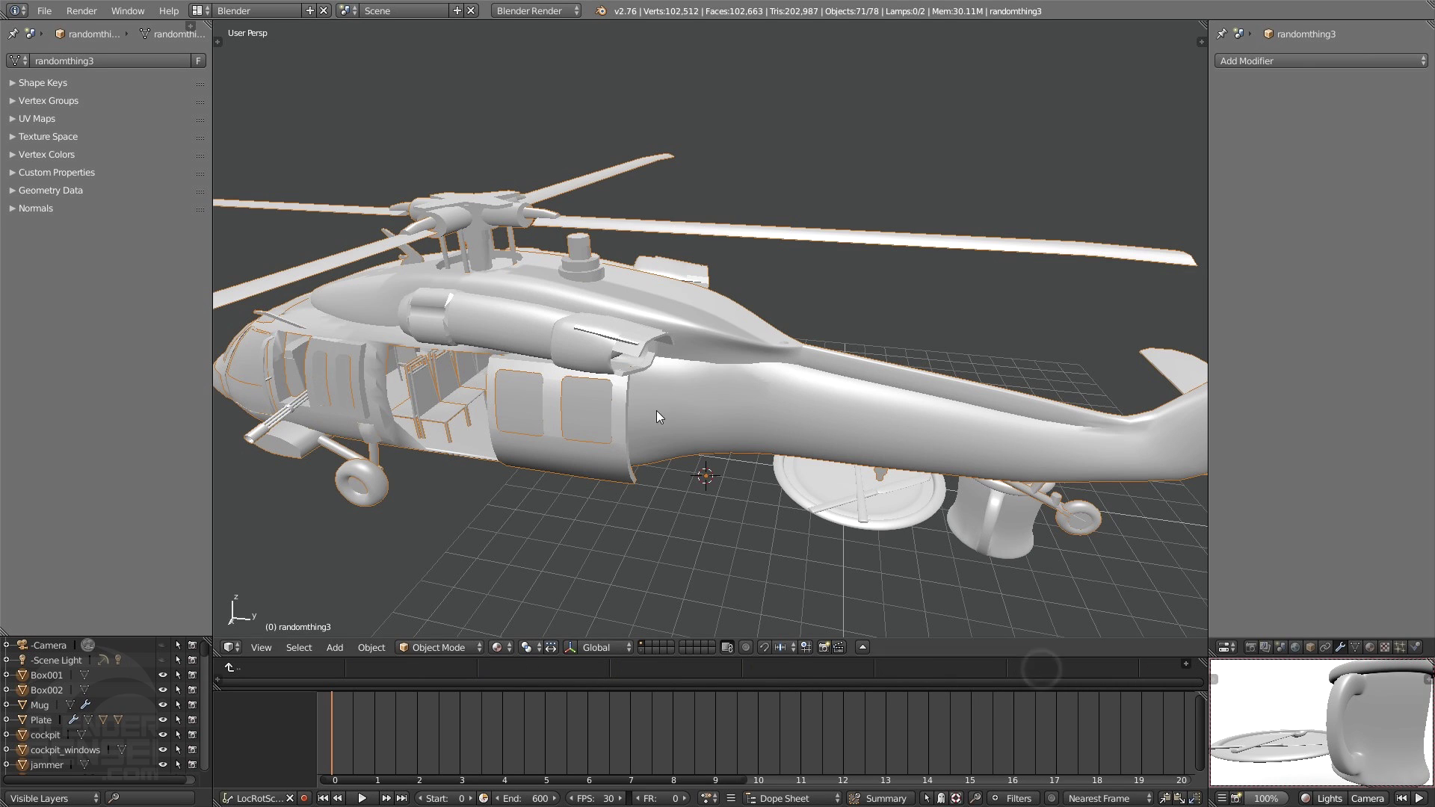
# Step: Load the thumbnails of the SVGS folder and append blender.svg to the scene
pyautogui.click(45, 11)
pyautogui.moveTo(75, 303)
pyautogui.click(863, 648)
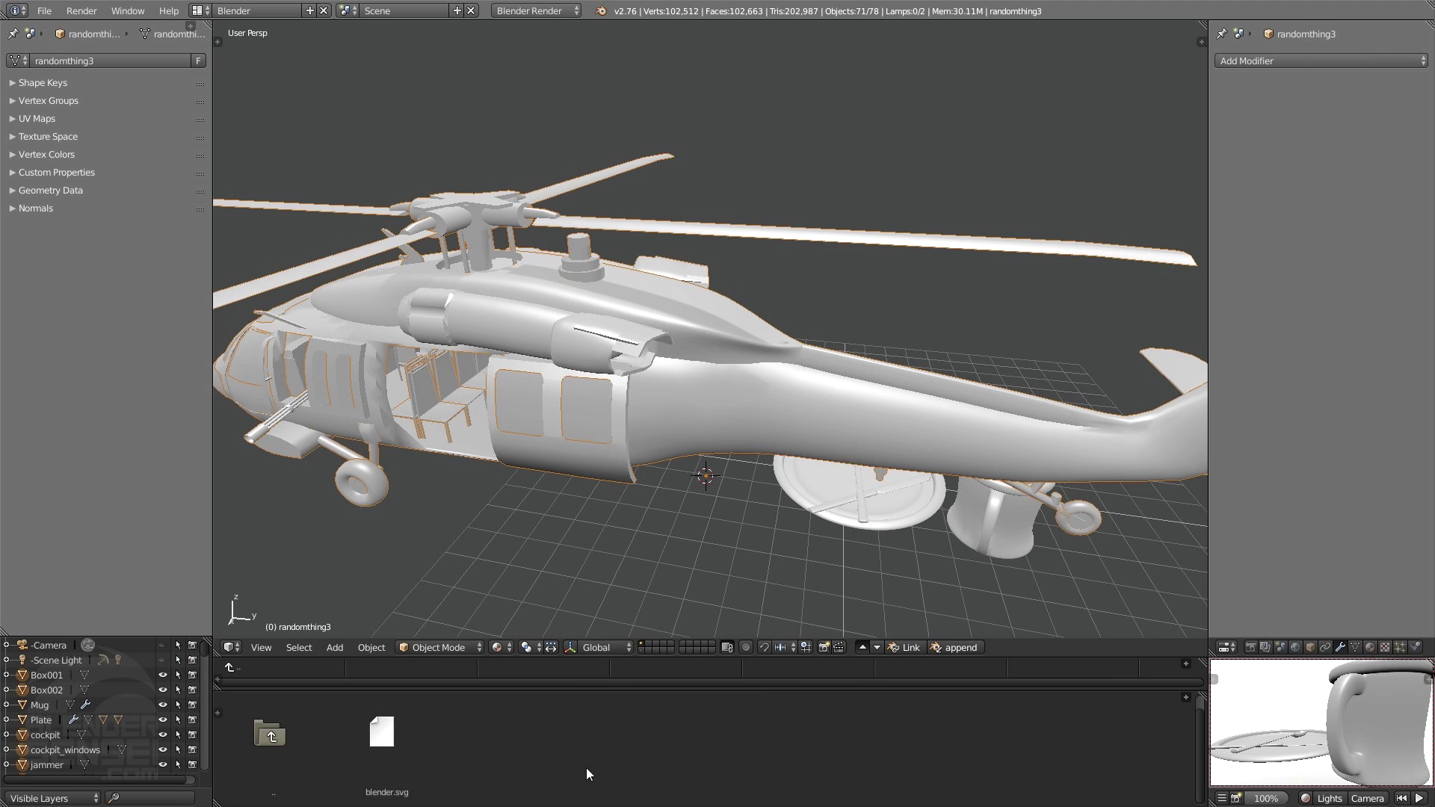
pyautogui.click(386, 740)
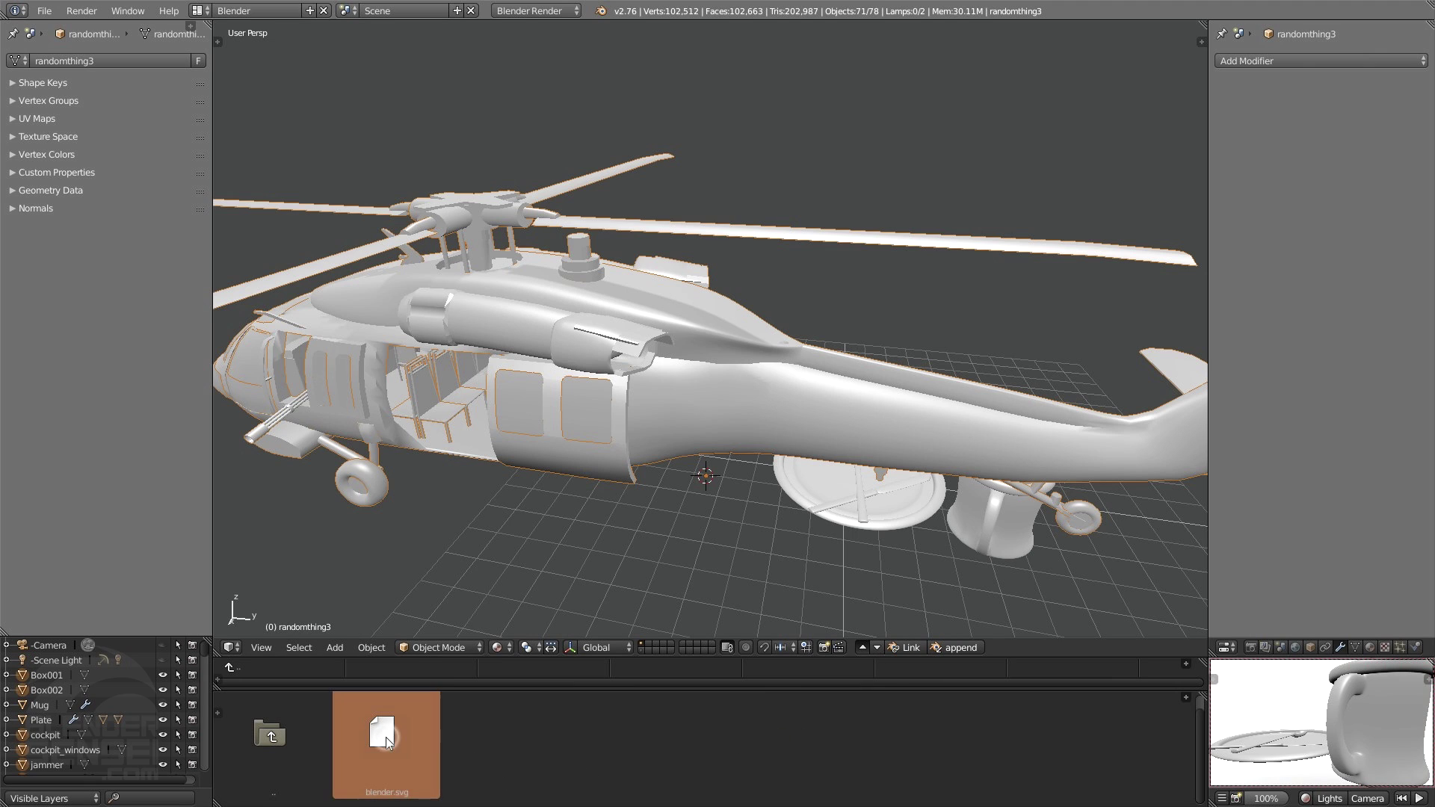
pyautogui.click(968, 650)
pyautogui.moveTo(940, 504)
pyautogui.mouseDown(button='middle')
pyautogui.moveTo(864, 504)
pyautogui.moveTo(688, 465)
pyautogui.moveTo(732, 466)
pyautogui.moveTo(773, 365)
pyautogui.moveTo(795, 391)
pyautogui.moveTo(731, 362)
pyautogui.moveTo(699, 426)
pyautogui.moveTo(809, 356)
pyautogui.moveTo(845, 352)
pyautogui.moveTo(823, 374)
pyautogui.mouseUp(button='middle')
# Step: Open the Motion_Capture folder in the library and delete all the models in the scene
pyautogui.click(258, 667)
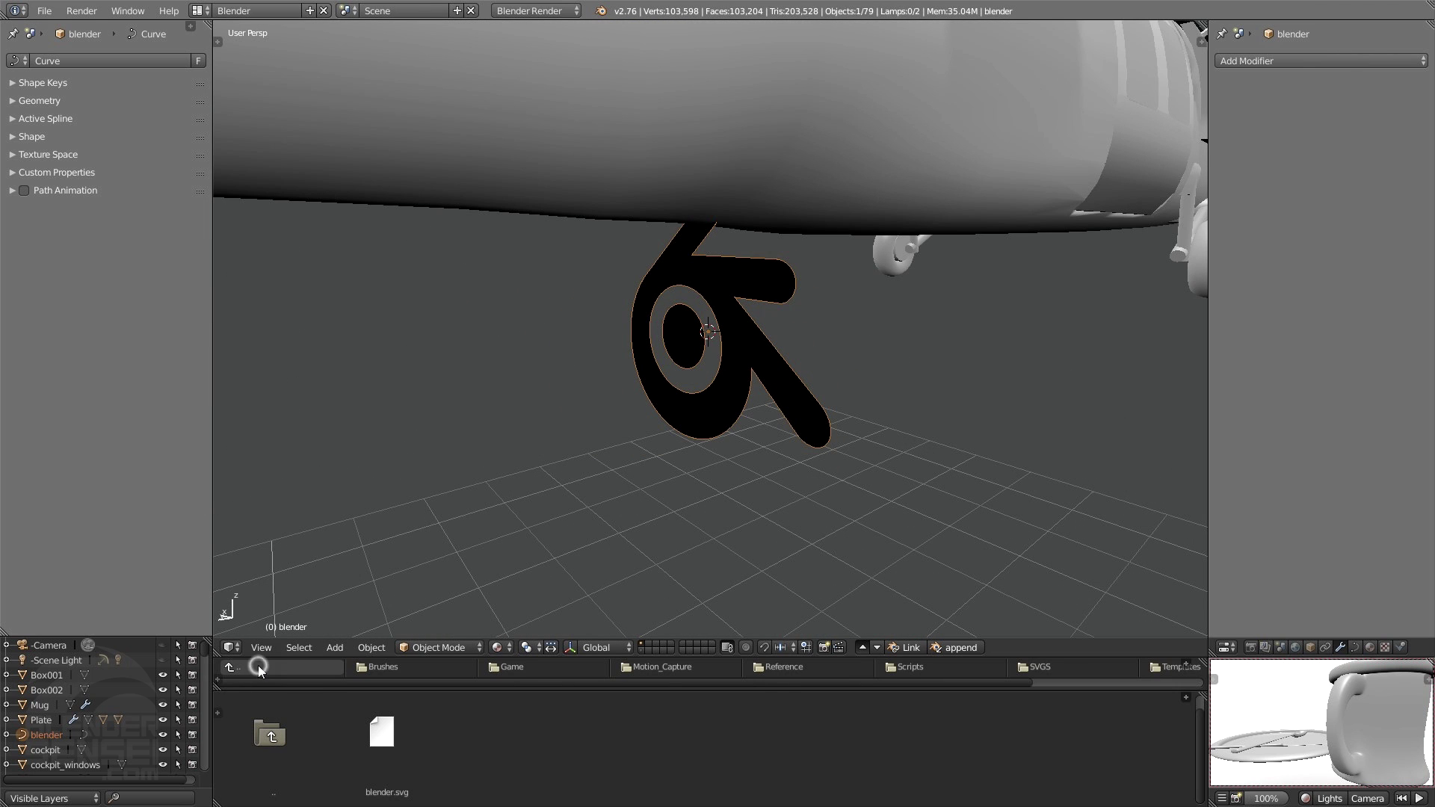
pyautogui.click(657, 667)
pyautogui.press('Home')
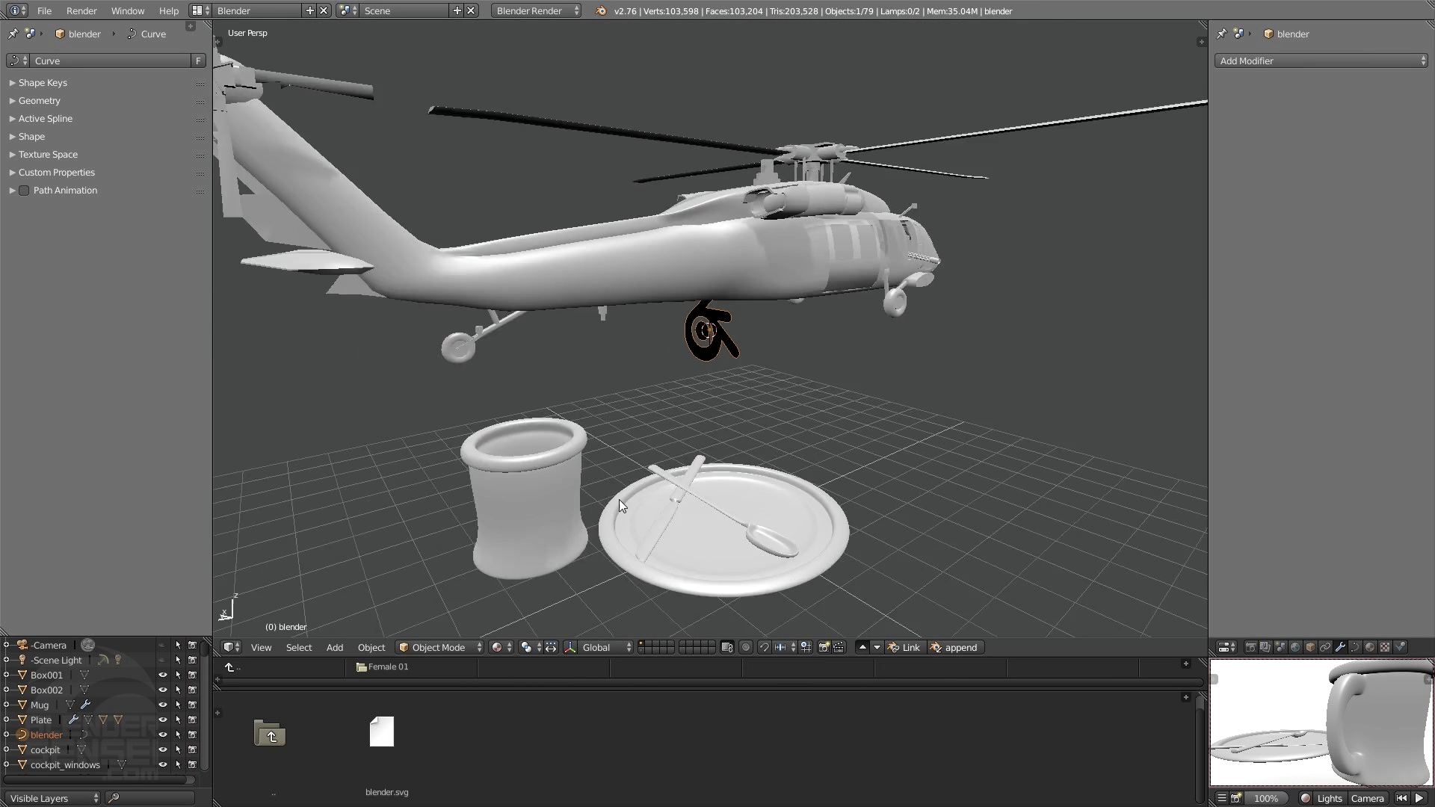
pyautogui.hotkey('ctrl', 'i')
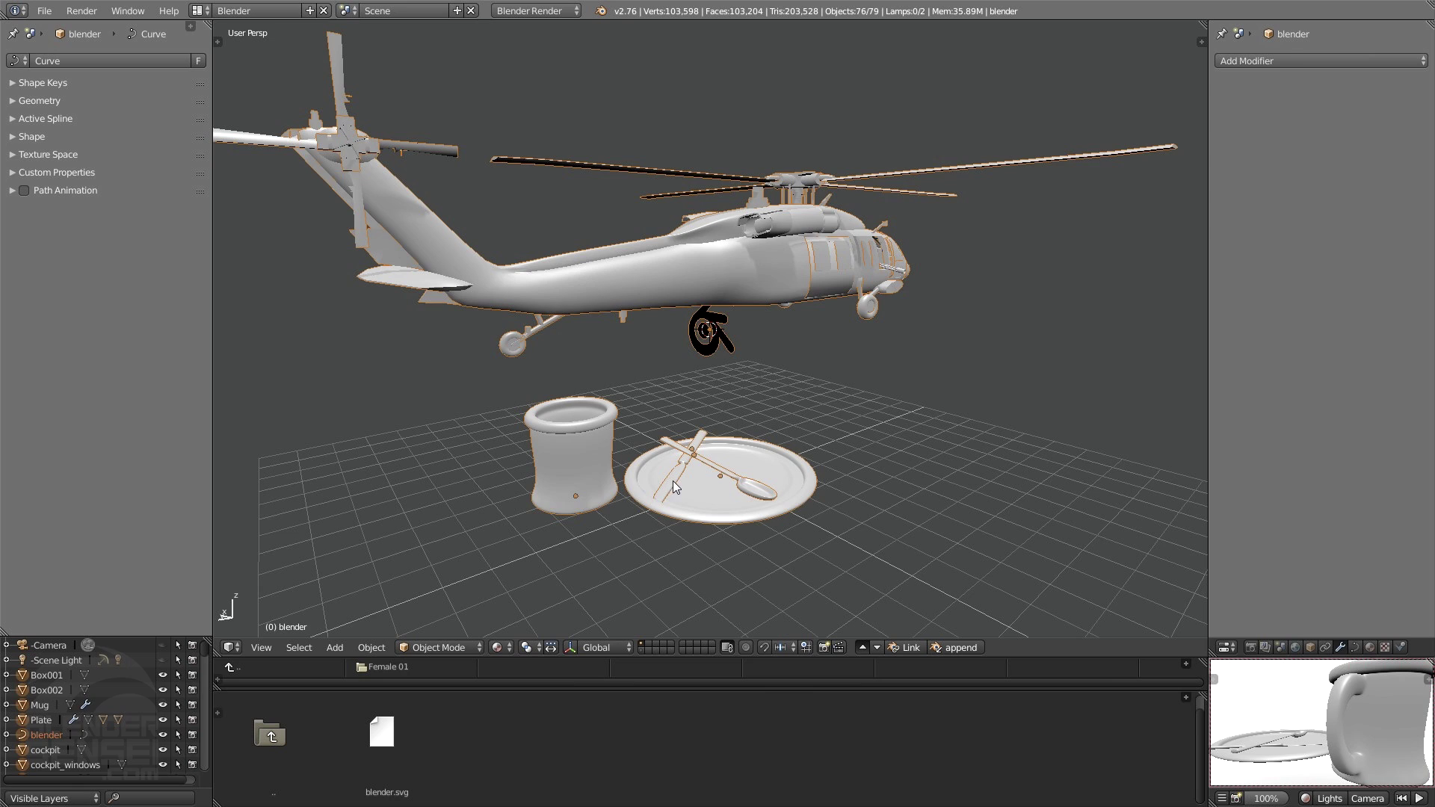
pyautogui.press('Delete')
pyautogui.press('Home')
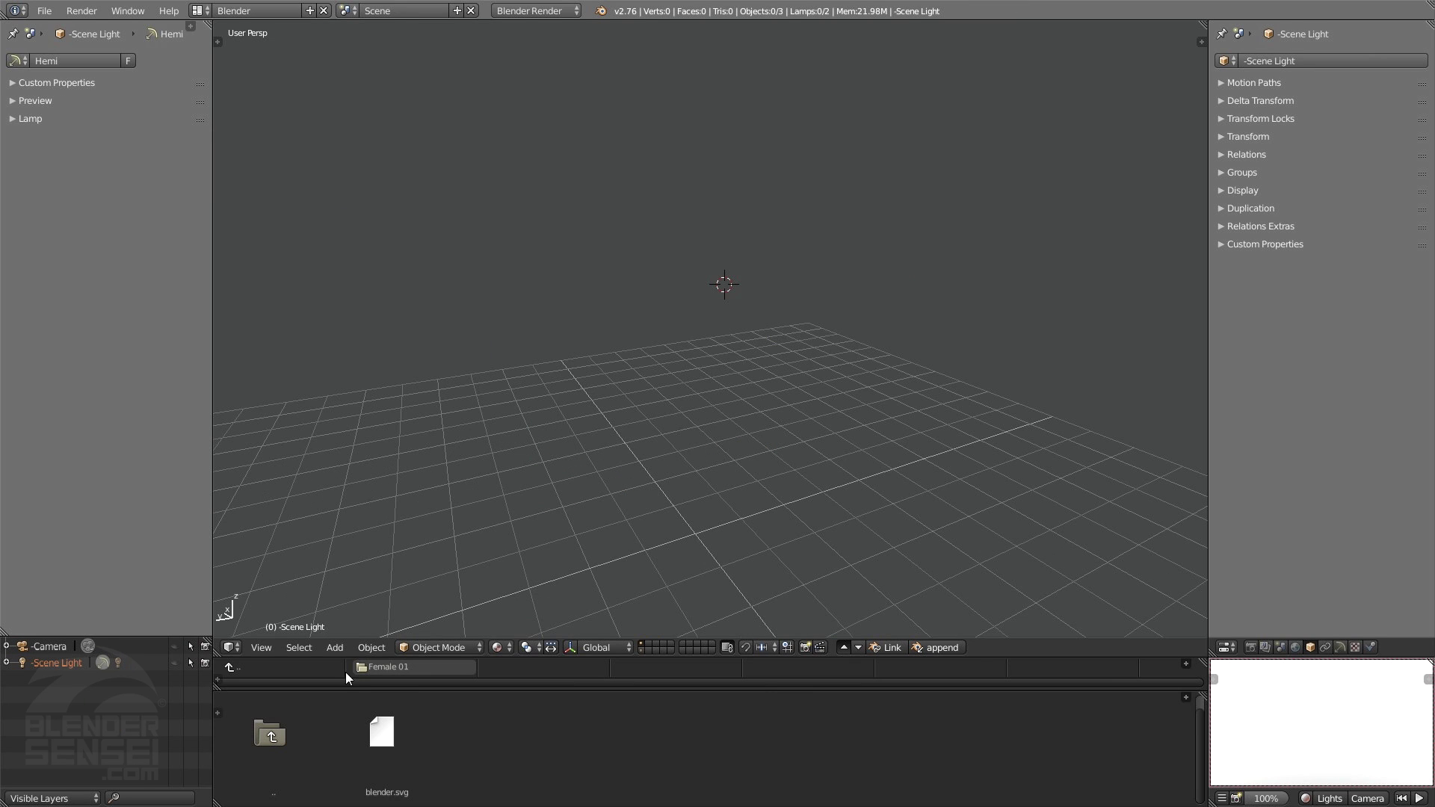
# Step: Open the Female 01 folder and reload the thumbnail browser with its motion capture files
pyautogui.click(425, 668)
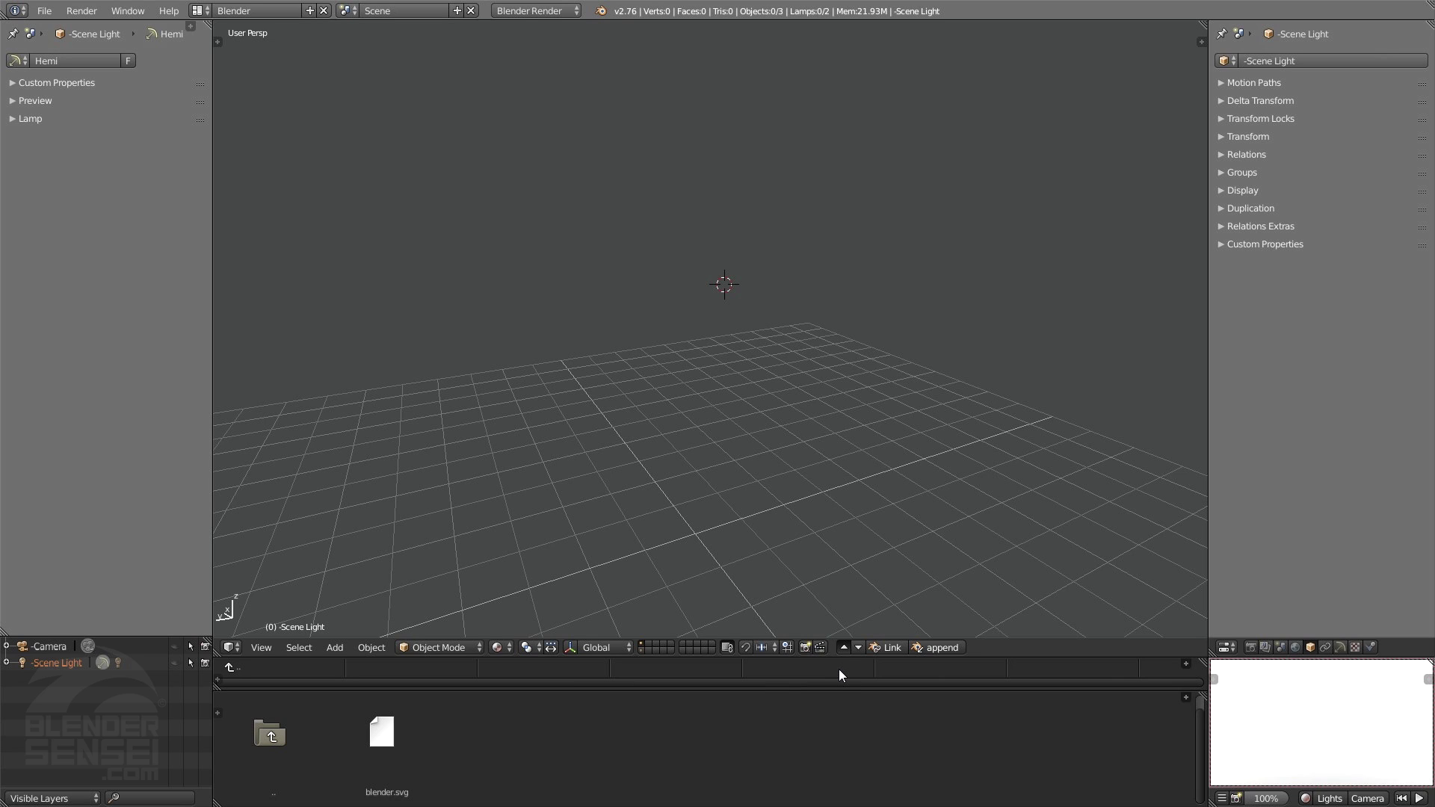
pyautogui.click(841, 648)
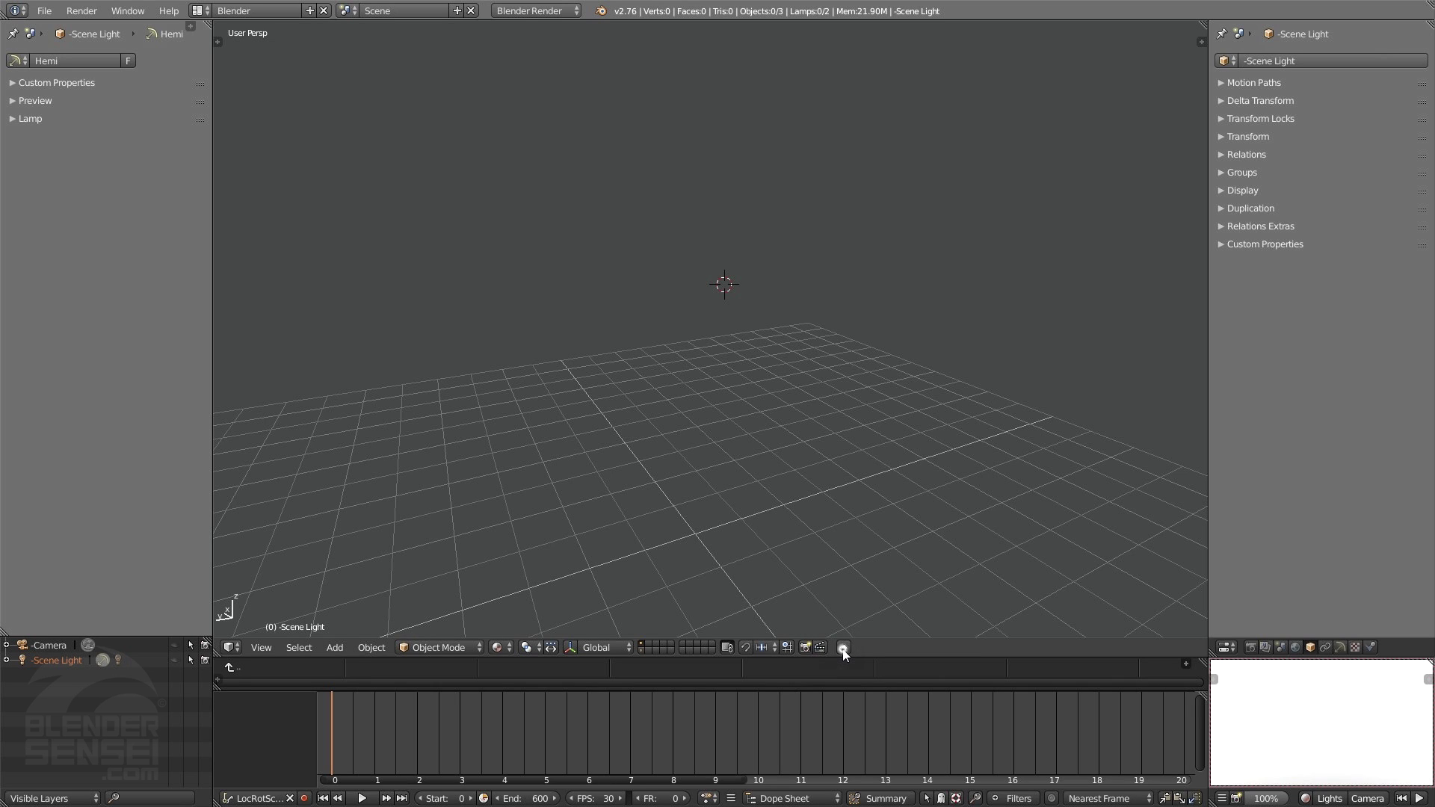
pyautogui.click(842, 648)
# Step: Append the Female1_B08_WalkBackwardsStopForwards.bvh motion capture file from the Female 01 folder to the scene
pyautogui.scroll(-5, 658, 728)
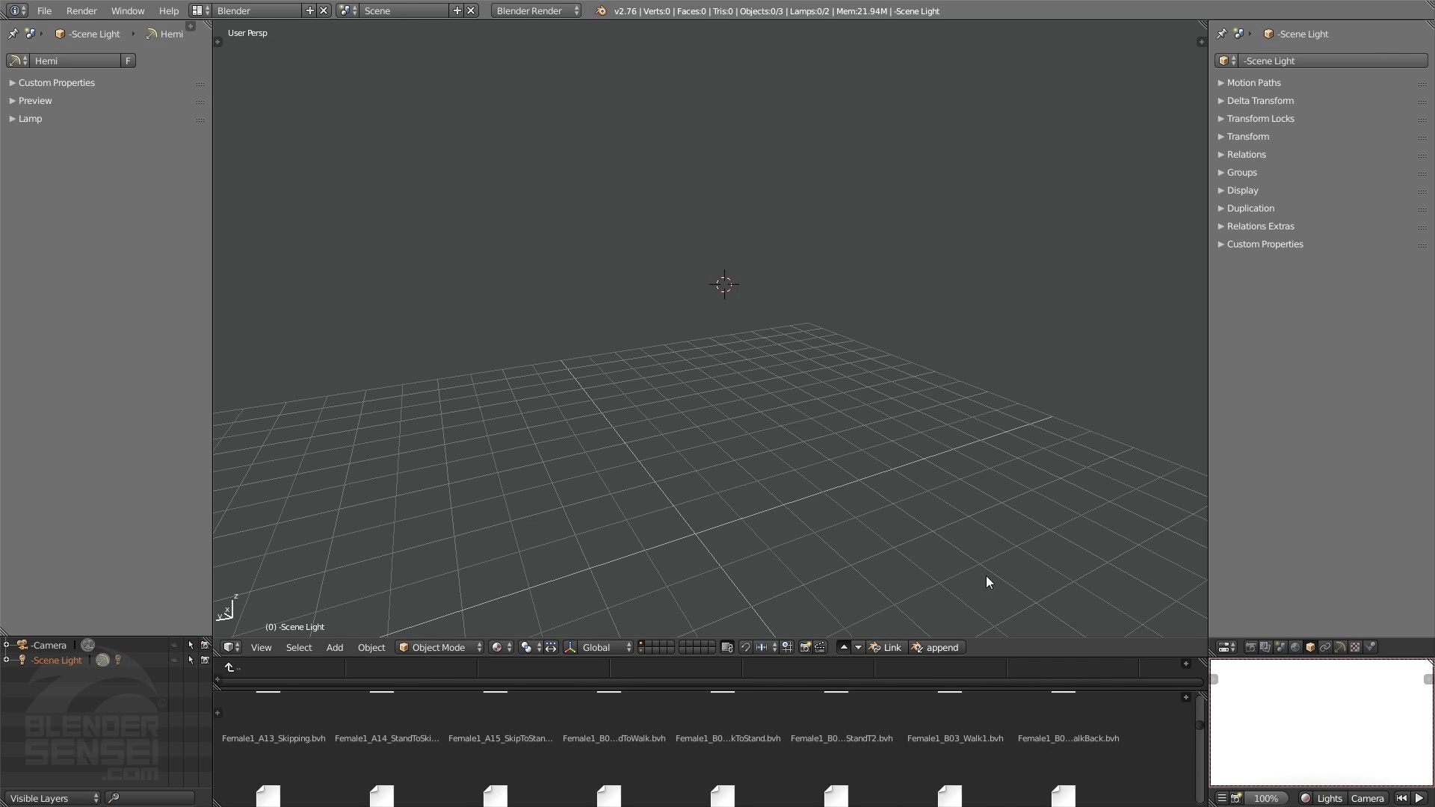
pyautogui.scroll(-3, 769, 718)
pyautogui.press('Left')
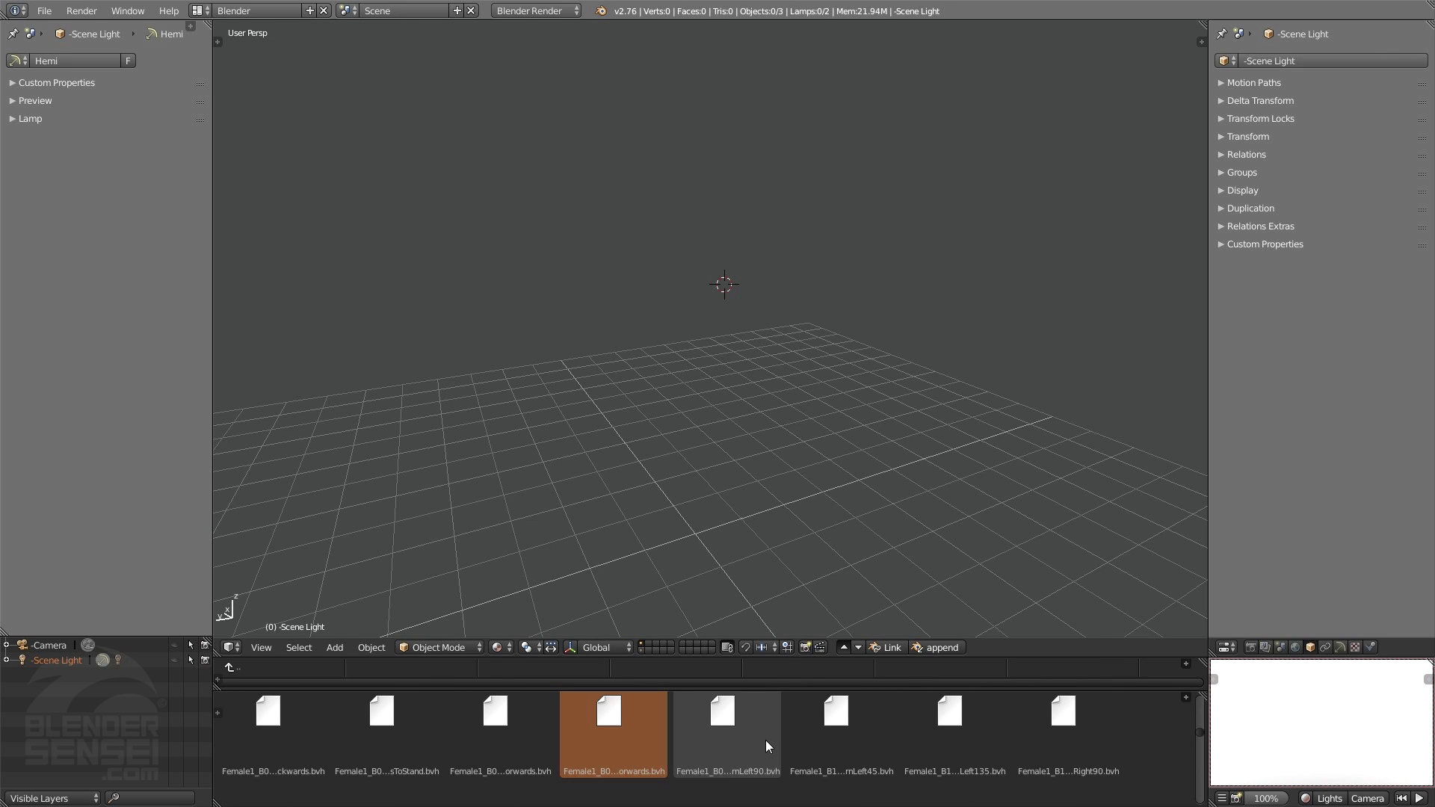
pyautogui.click(948, 647)
pyautogui.moveTo(924, 339); pyautogui.dragTo(629, 266, button='middle')
pyautogui.moveTo(698, 331); pyautogui.dragTo(807, 429, button='middle')
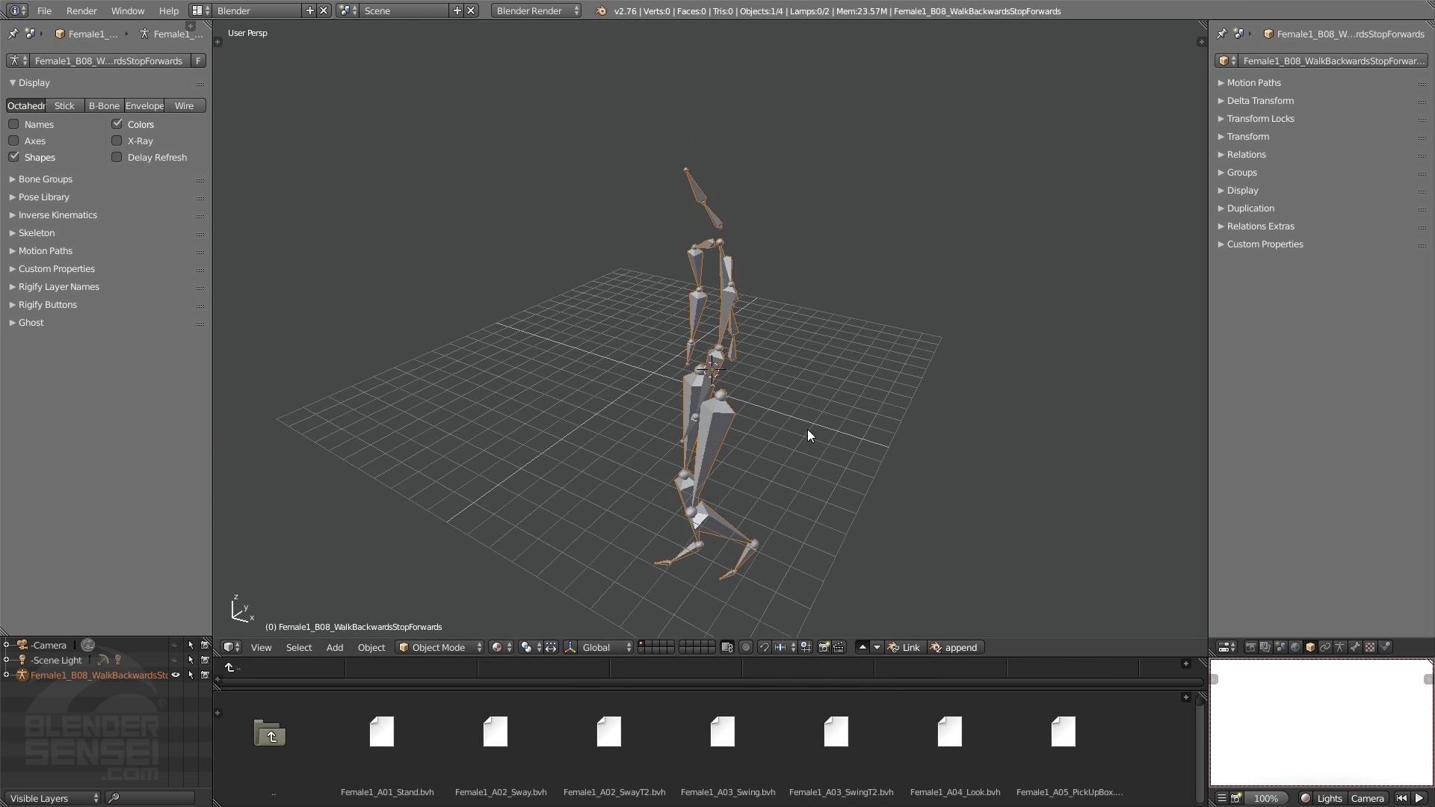
# Step: Bring up the timeline, play the armature's walking animation twice, rewind it to the start and inspect the armature from several angles
pyautogui.click(862, 648)
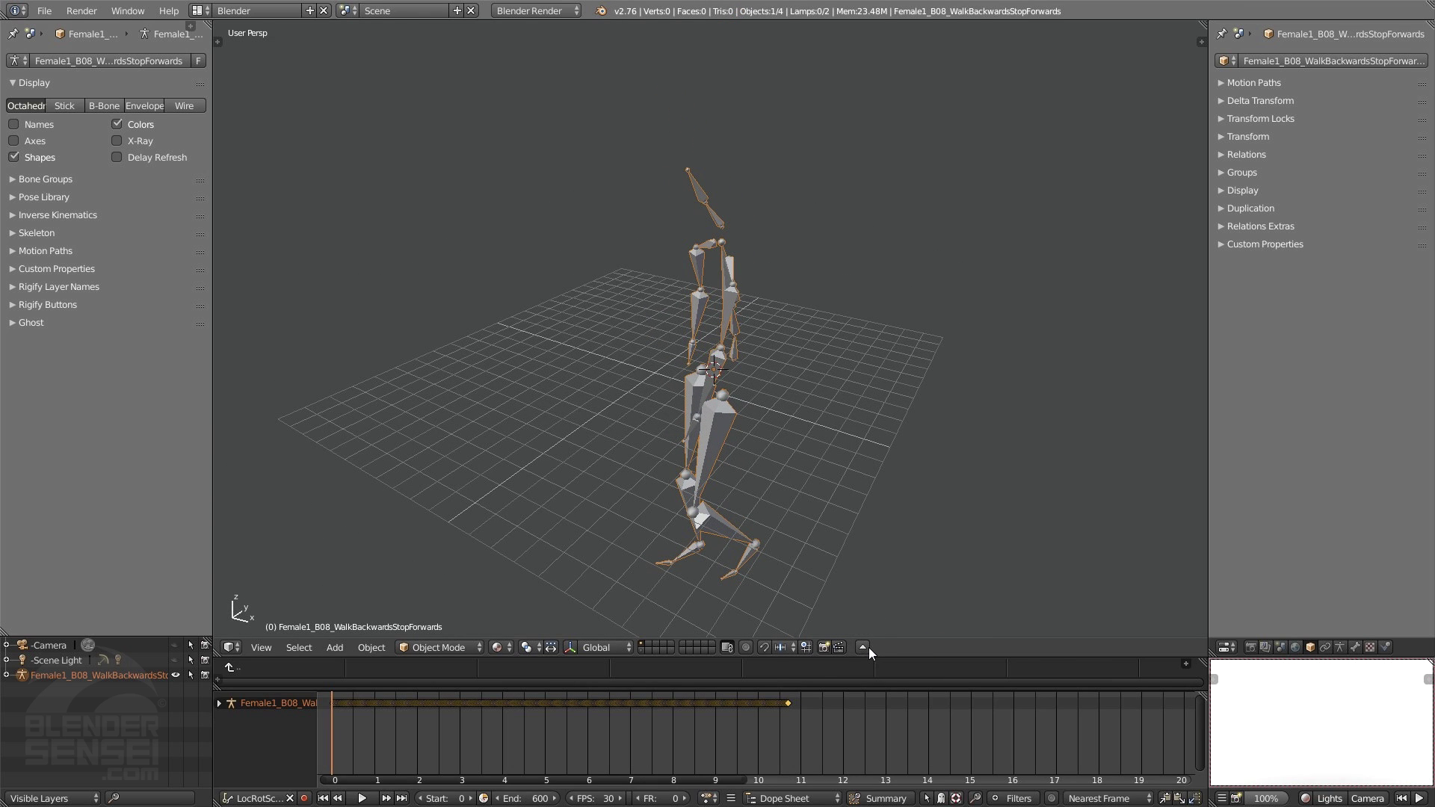
pyautogui.click(363, 799)
pyautogui.moveTo(703, 352); pyautogui.dragTo(573, 401, button='middle')
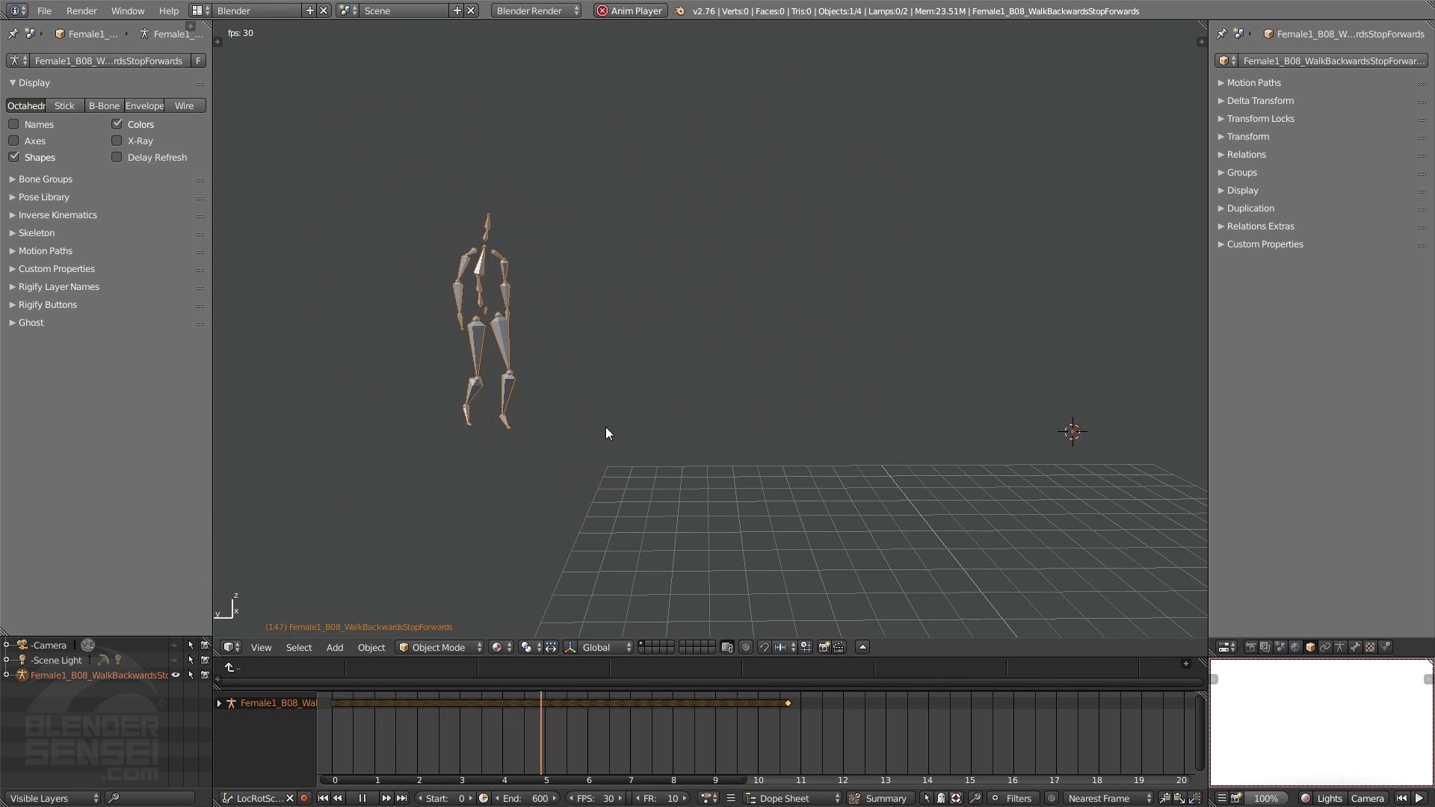
pyautogui.click(362, 799)
pyautogui.click(323, 798)
pyautogui.click(364, 799)
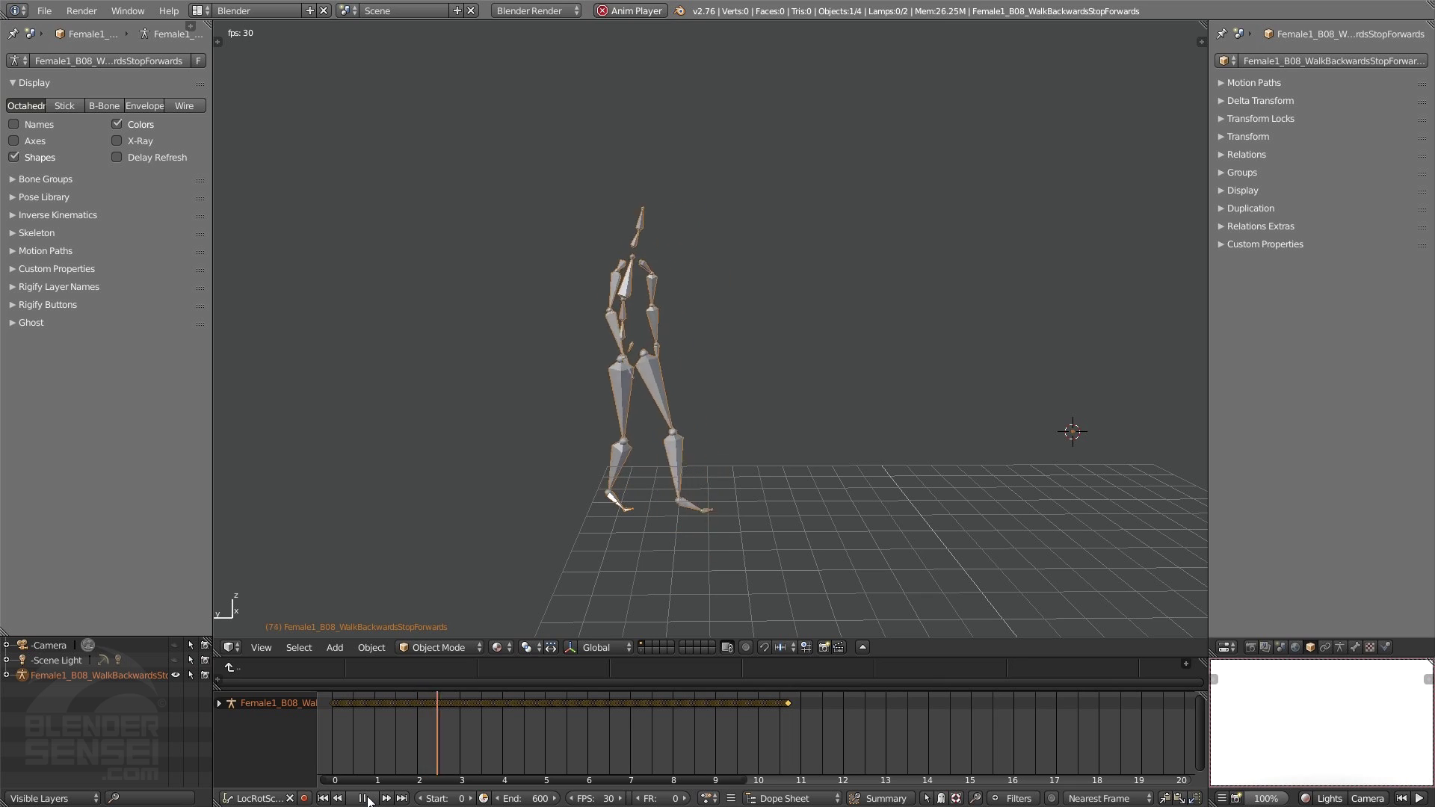
pyautogui.click(363, 798)
pyautogui.click(323, 799)
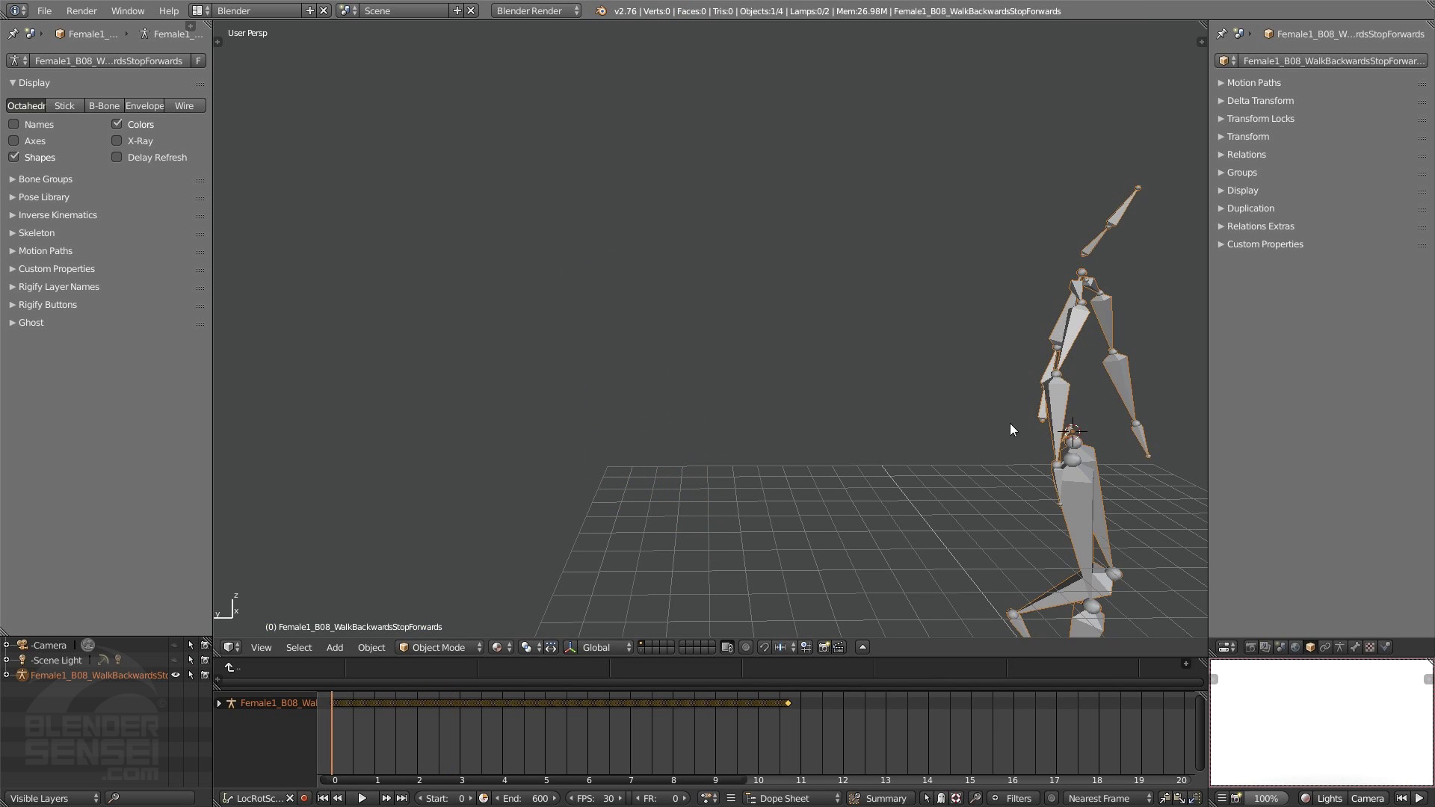
pyautogui.moveTo(1010, 423); pyautogui.dragTo(463, 378, button='middle')
pyautogui.moveTo(675, 341); pyautogui.dragTo(671, 338, button='middle')
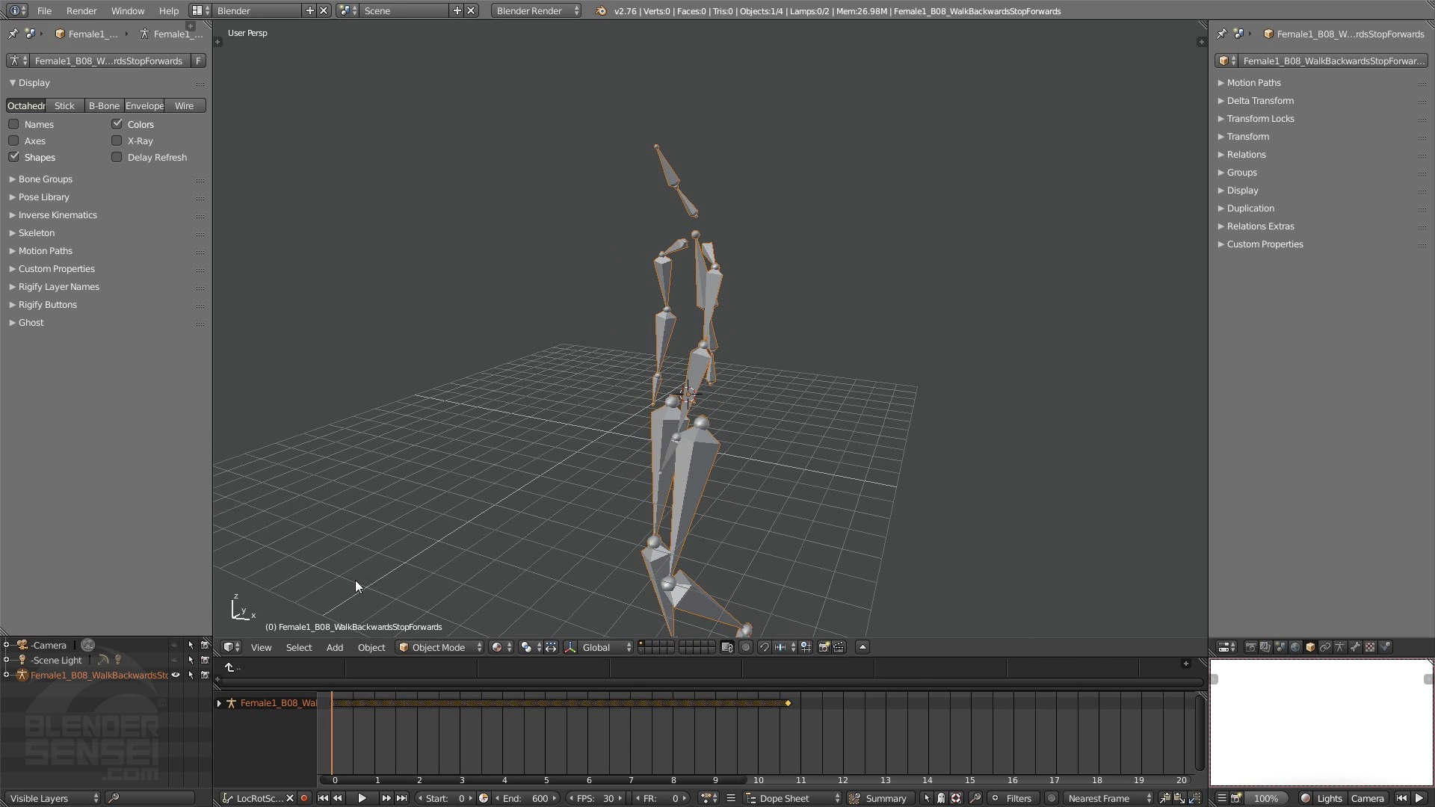
# Step: Go up to the library's top level and load thumbnails for the folder containing MotionCapture.blend and the other example files
pyautogui.click(252, 667)
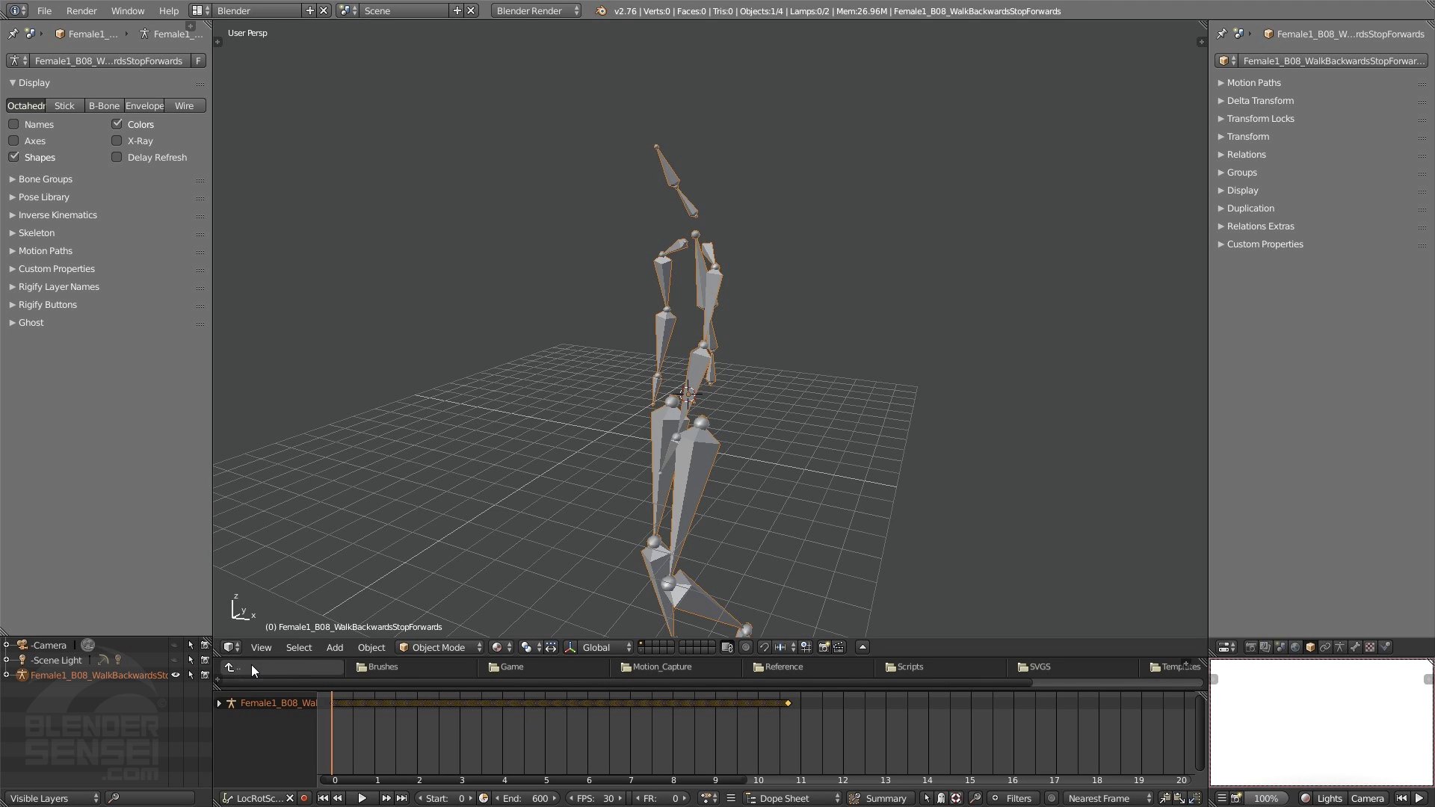
pyautogui.click(252, 666)
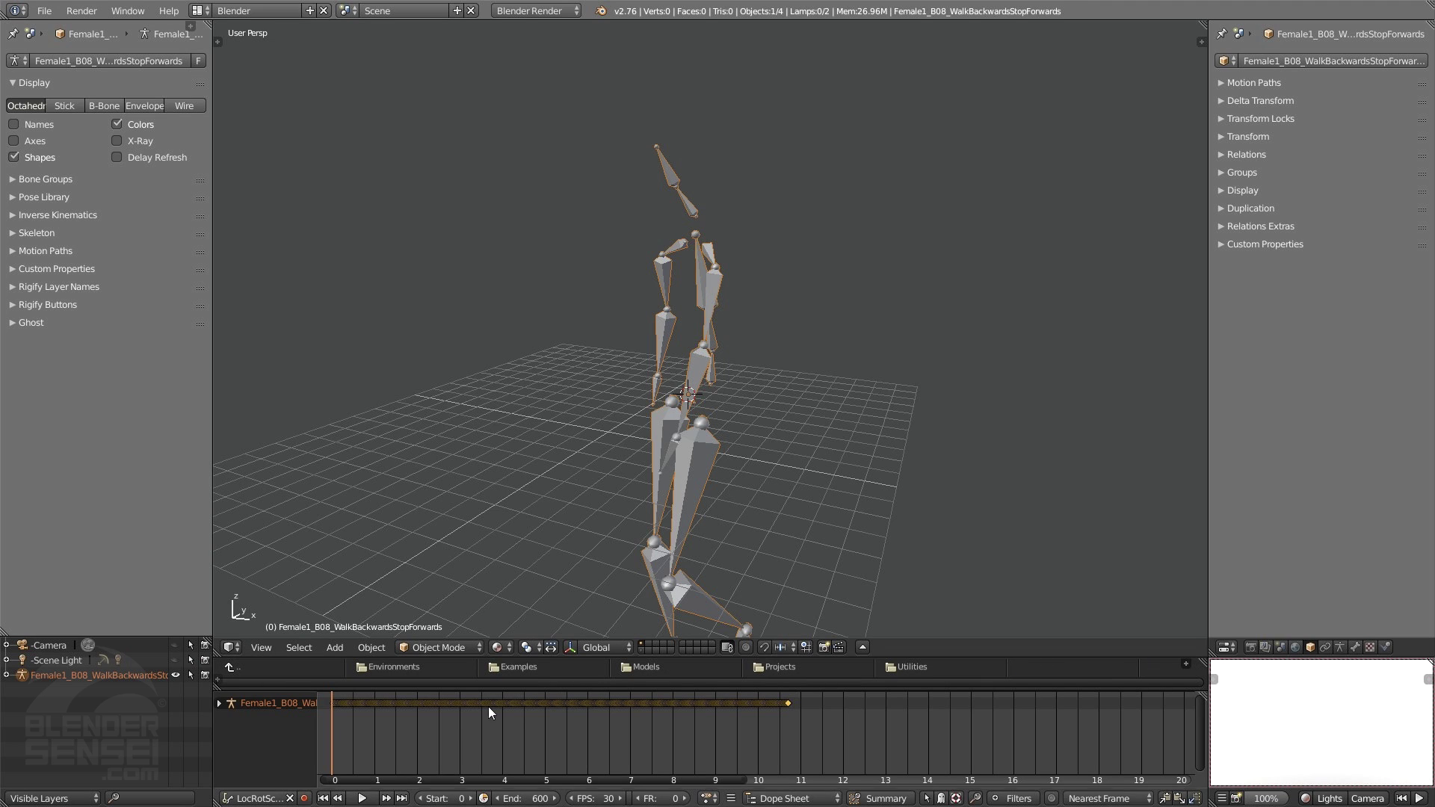
pyautogui.scroll(-5, 518, 670)
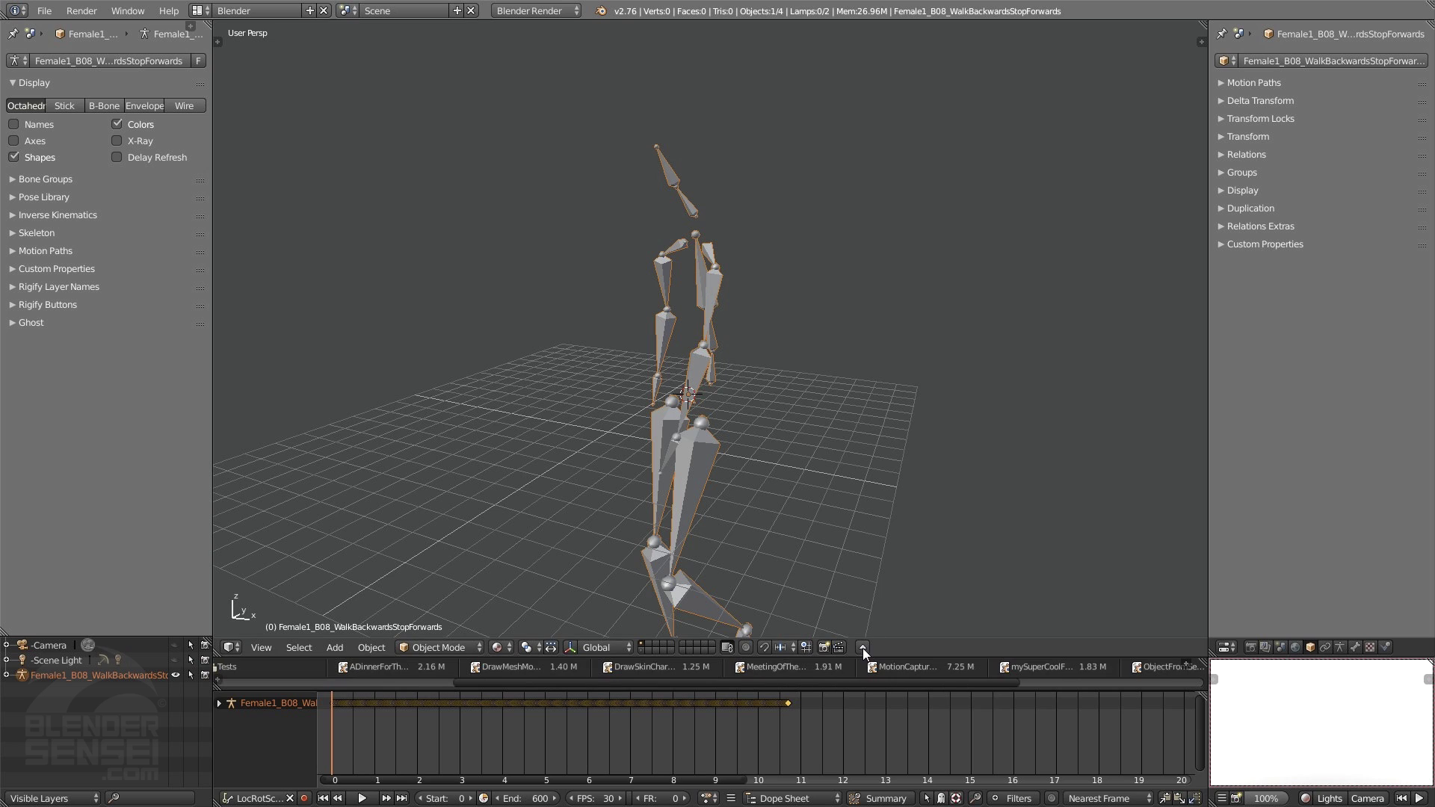
pyautogui.click(863, 647)
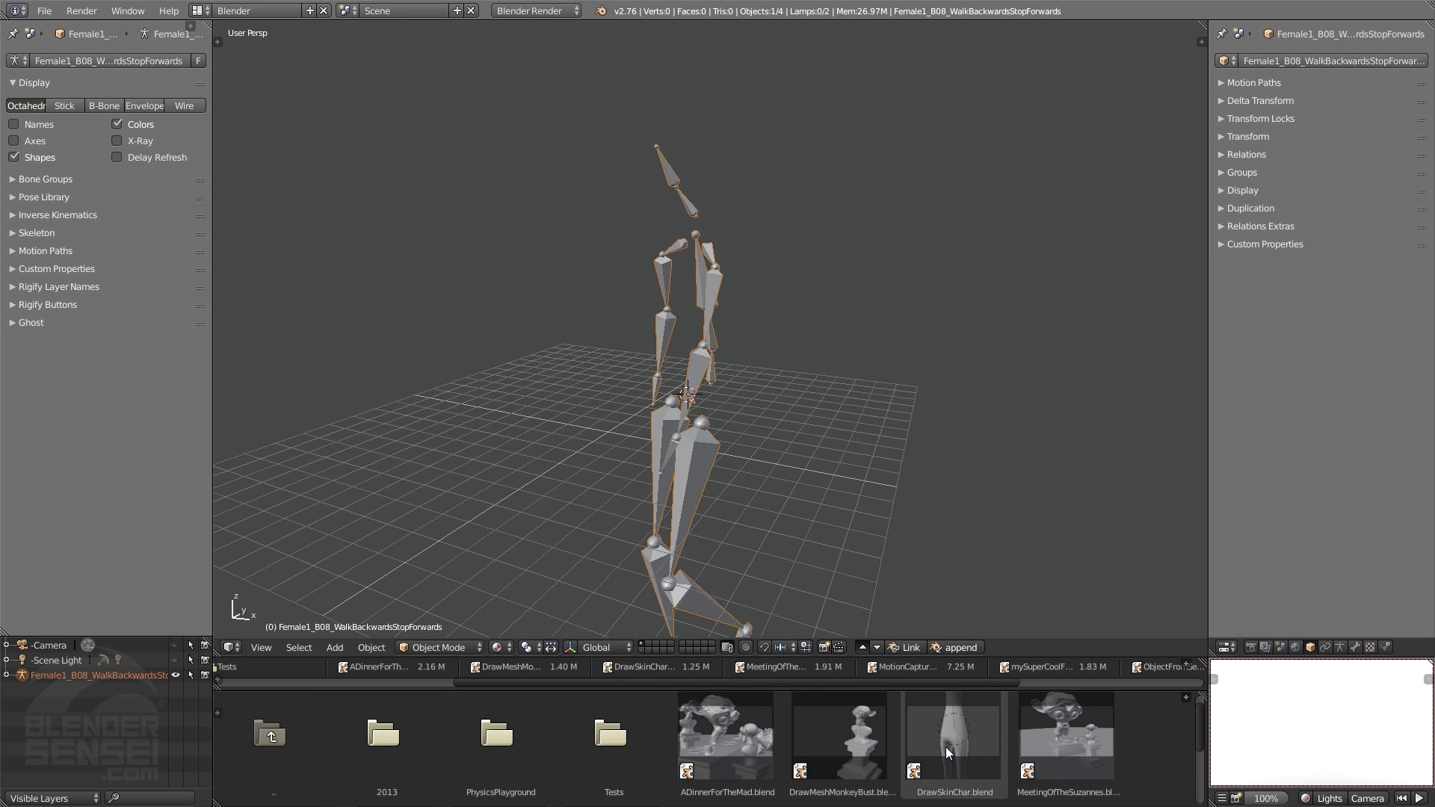
# Step: Open MotionCapture.blend from the thumbnail browser by dropping it onto the 3D view
pyautogui.scroll(-10, 916, 747)
pyautogui.click(275, 748)
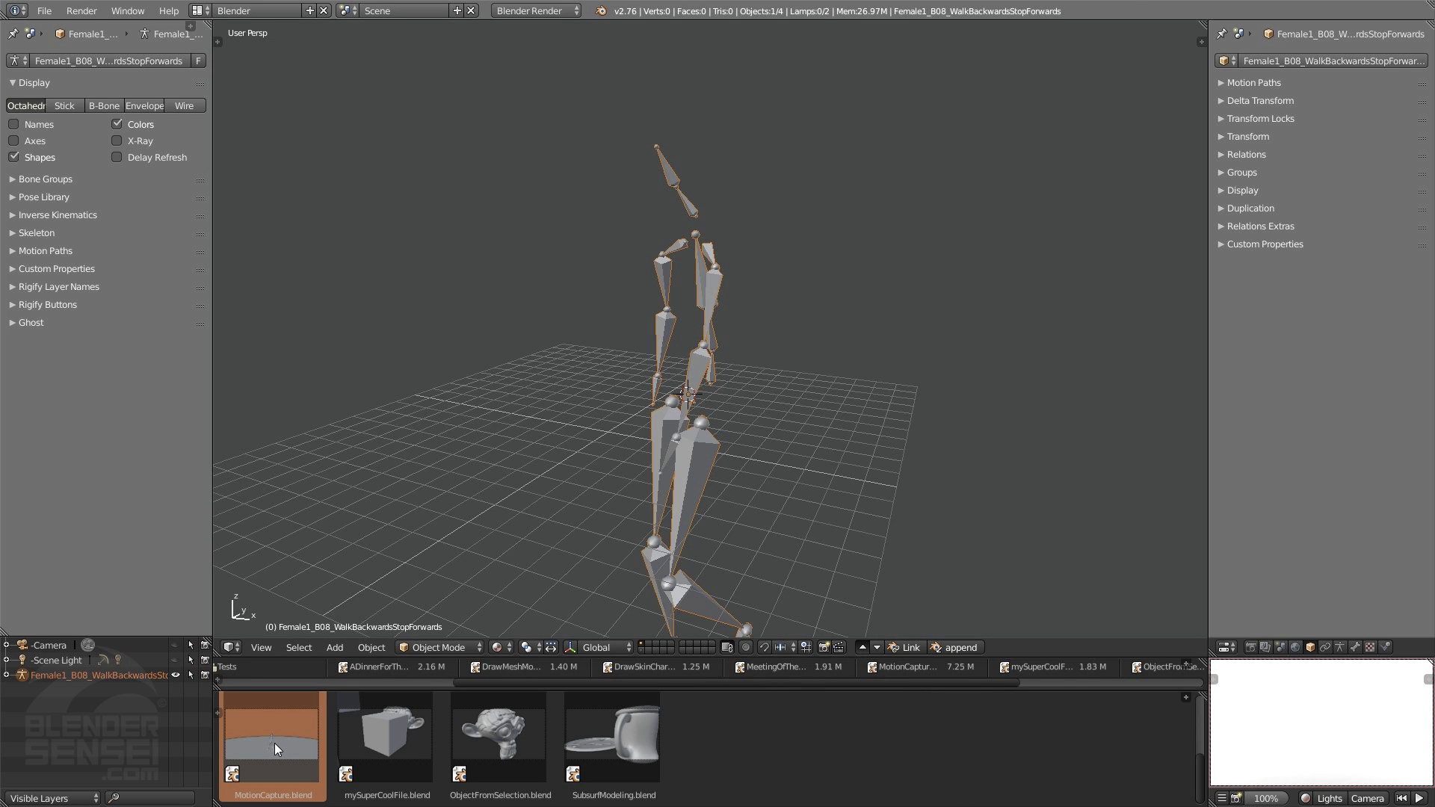
pyautogui.moveTo(275, 743); pyautogui.dragTo(506, 347)
pyautogui.click(507, 345)
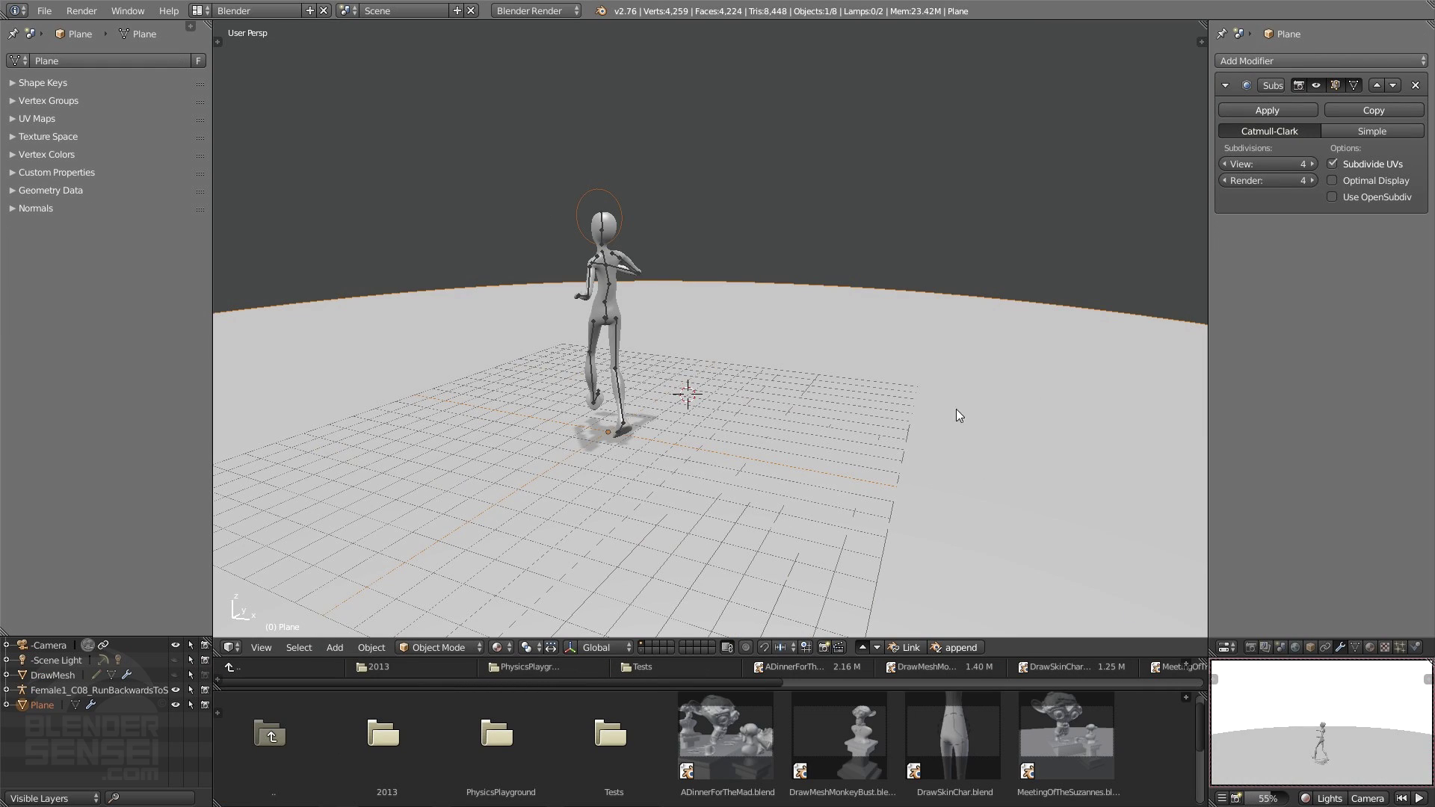
pyautogui.moveTo(860, 415); pyautogui.dragTo(906, 410, button='middle')
pyautogui.moveTo(623, 284); pyautogui.dragTo(763, 474, button='middle')
# Step: Bring up the timeline and play the character's running animation twice from different viewing angles, rewinding it to the start
pyautogui.hotkey('shift', 'F12')
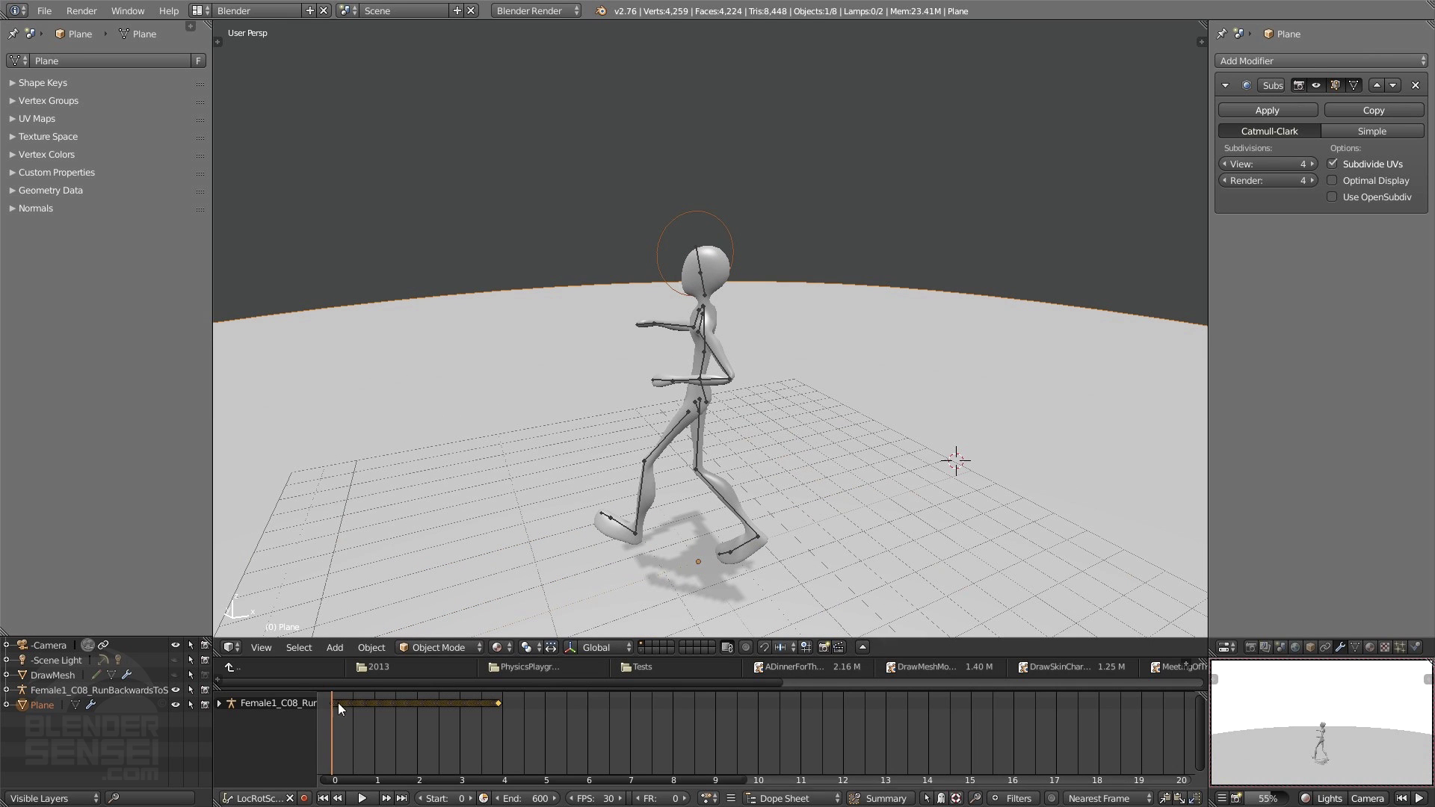
pyautogui.click(362, 799)
pyautogui.moveTo(667, 522); pyautogui.dragTo(799, 486, button='middle')
pyautogui.moveTo(909, 391); pyautogui.dragTo(921, 365, button='middle')
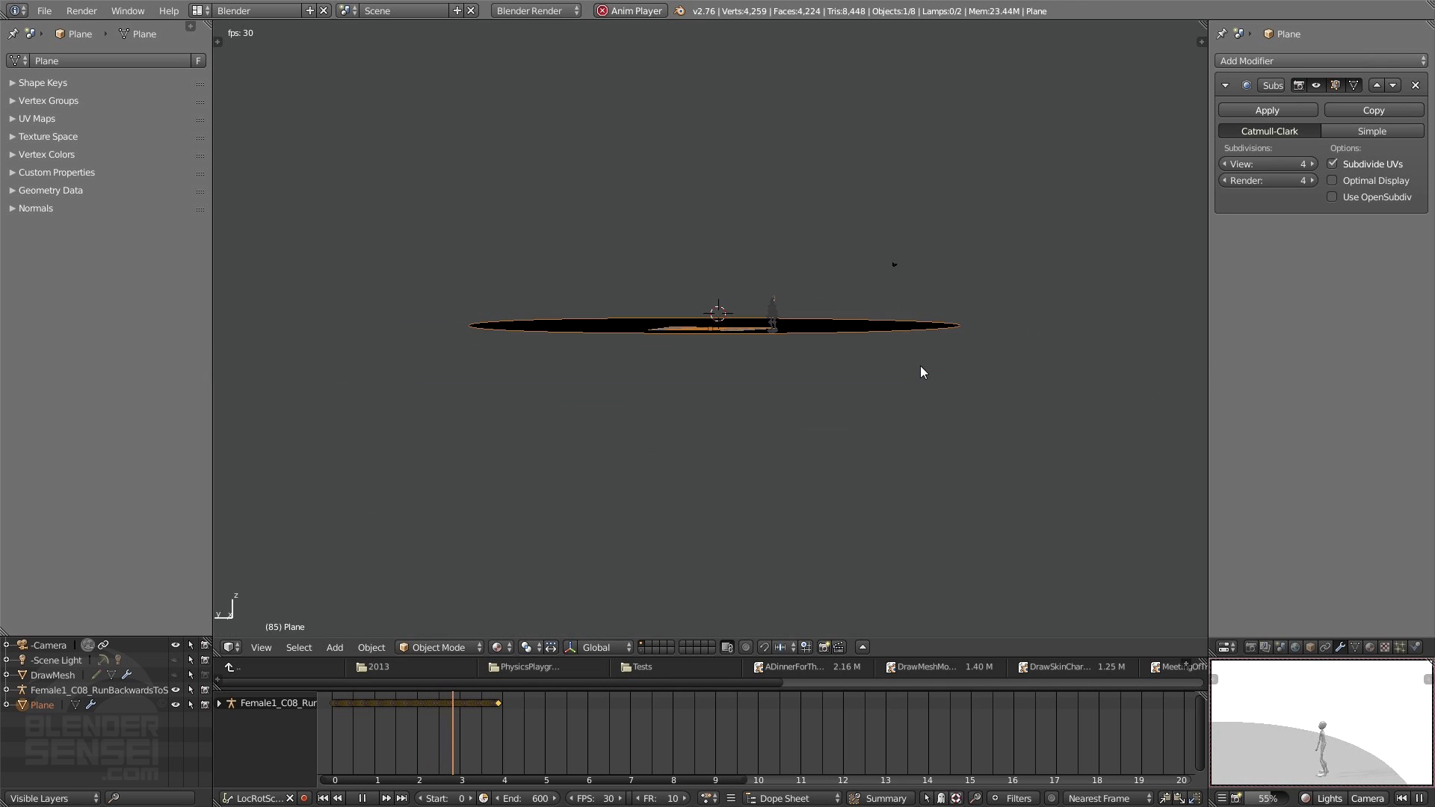
pyautogui.moveTo(795, 338); pyautogui.dragTo(729, 271, button='middle')
pyautogui.press('Escape')
pyautogui.scroll(2, 725, 502)
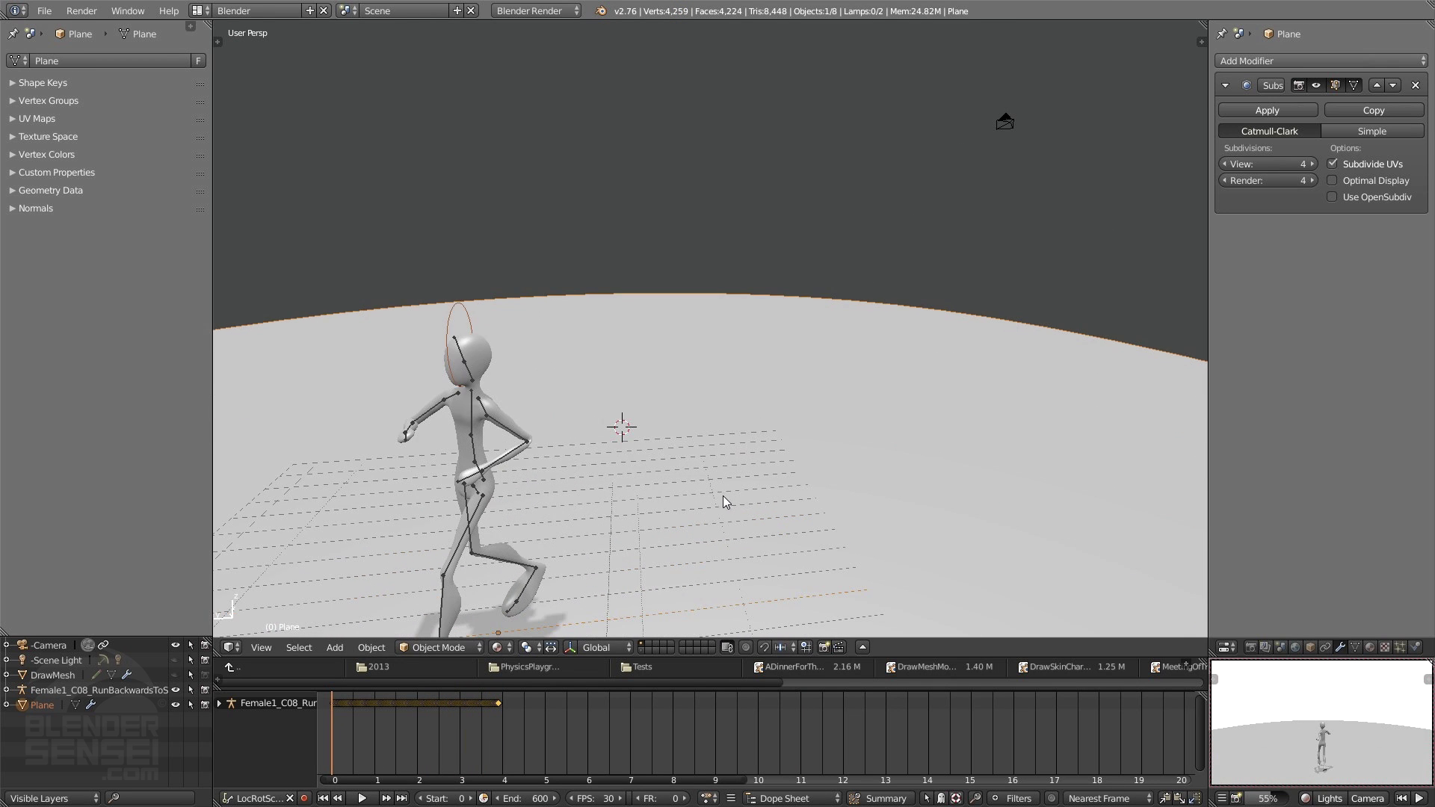
pyautogui.moveTo(726, 503); pyautogui.dragTo(697, 424, button='middle')
pyautogui.click(364, 799)
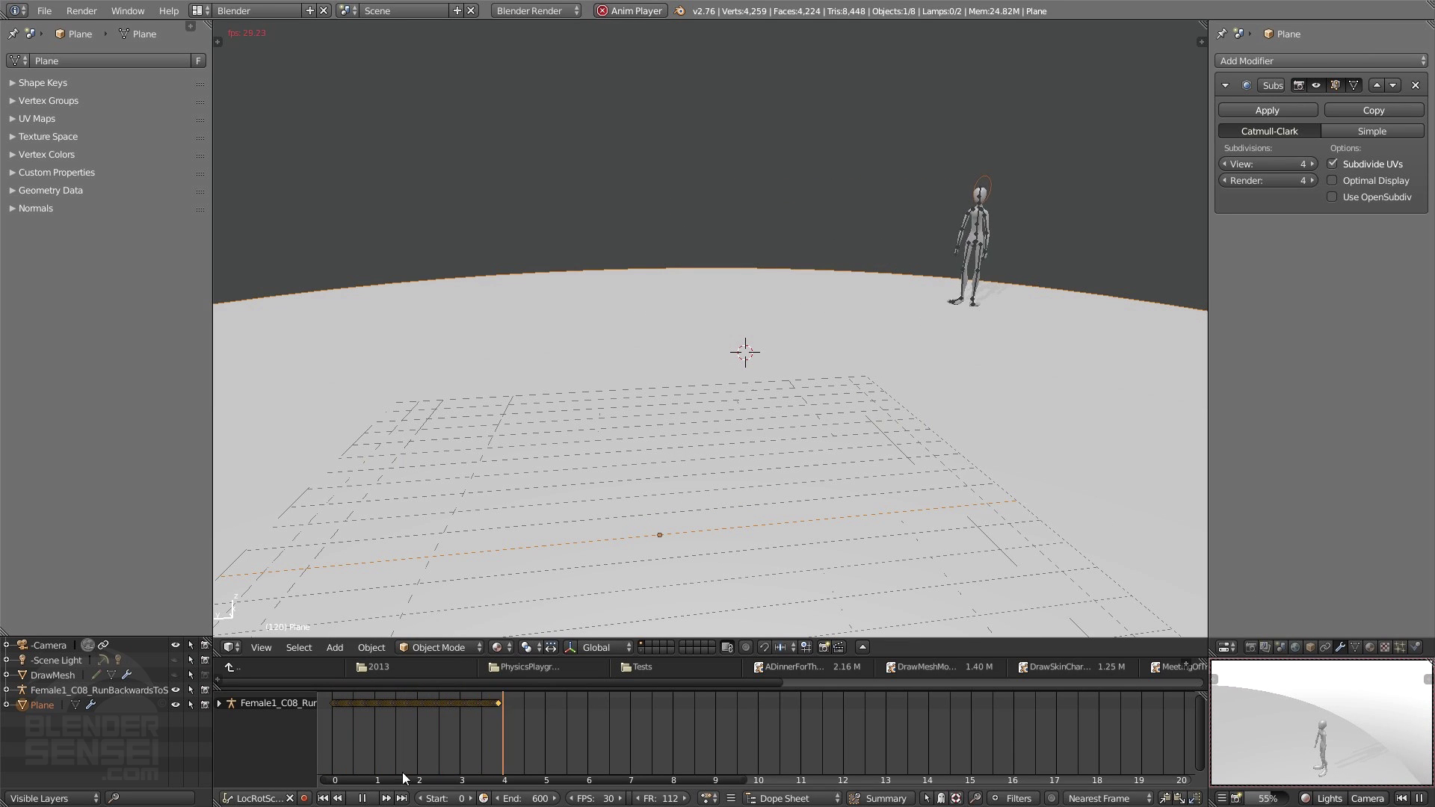
pyautogui.click(362, 798)
pyautogui.click(323, 799)
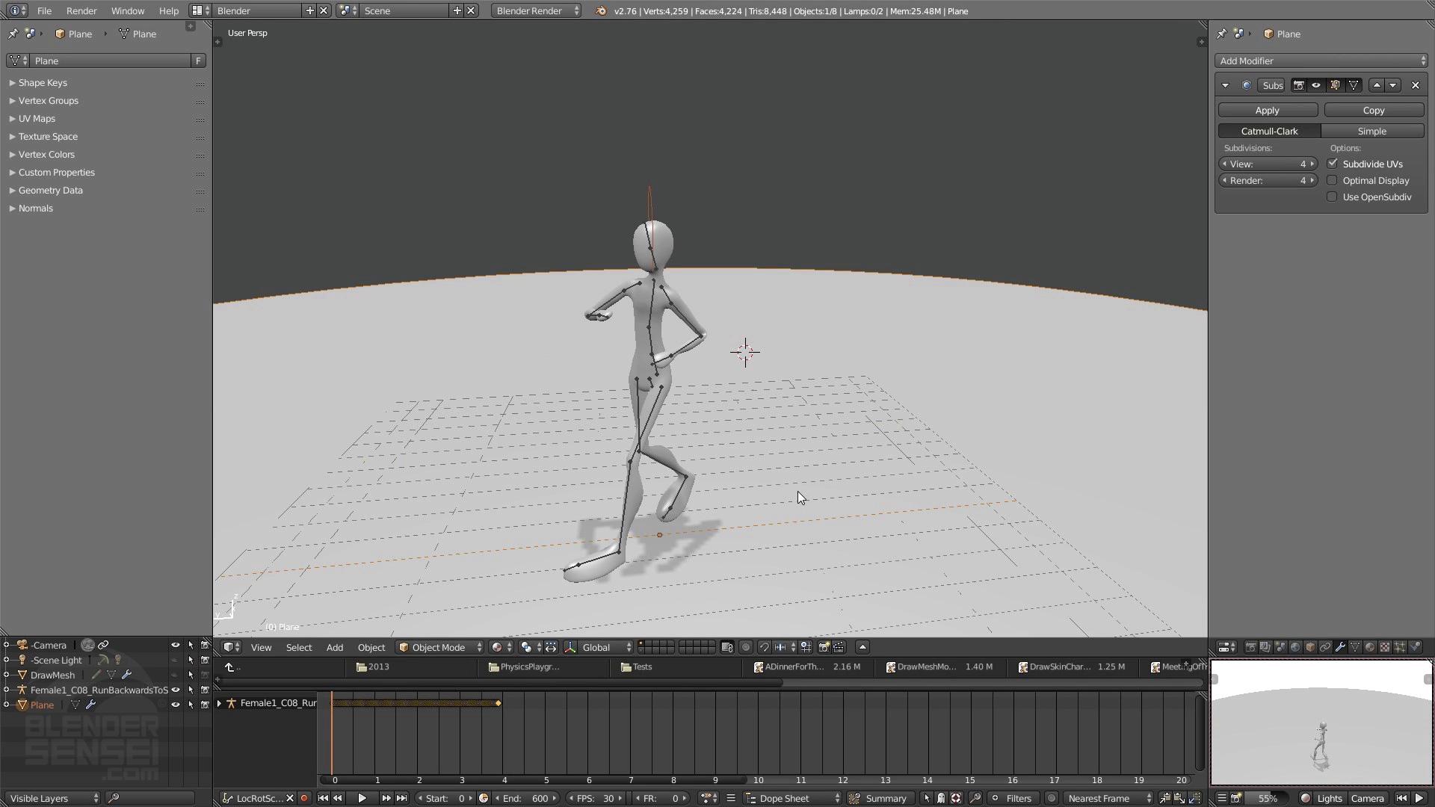
# Step: Bring back the thumbnail browser and look through the example blend files
pyautogui.click(863, 649)
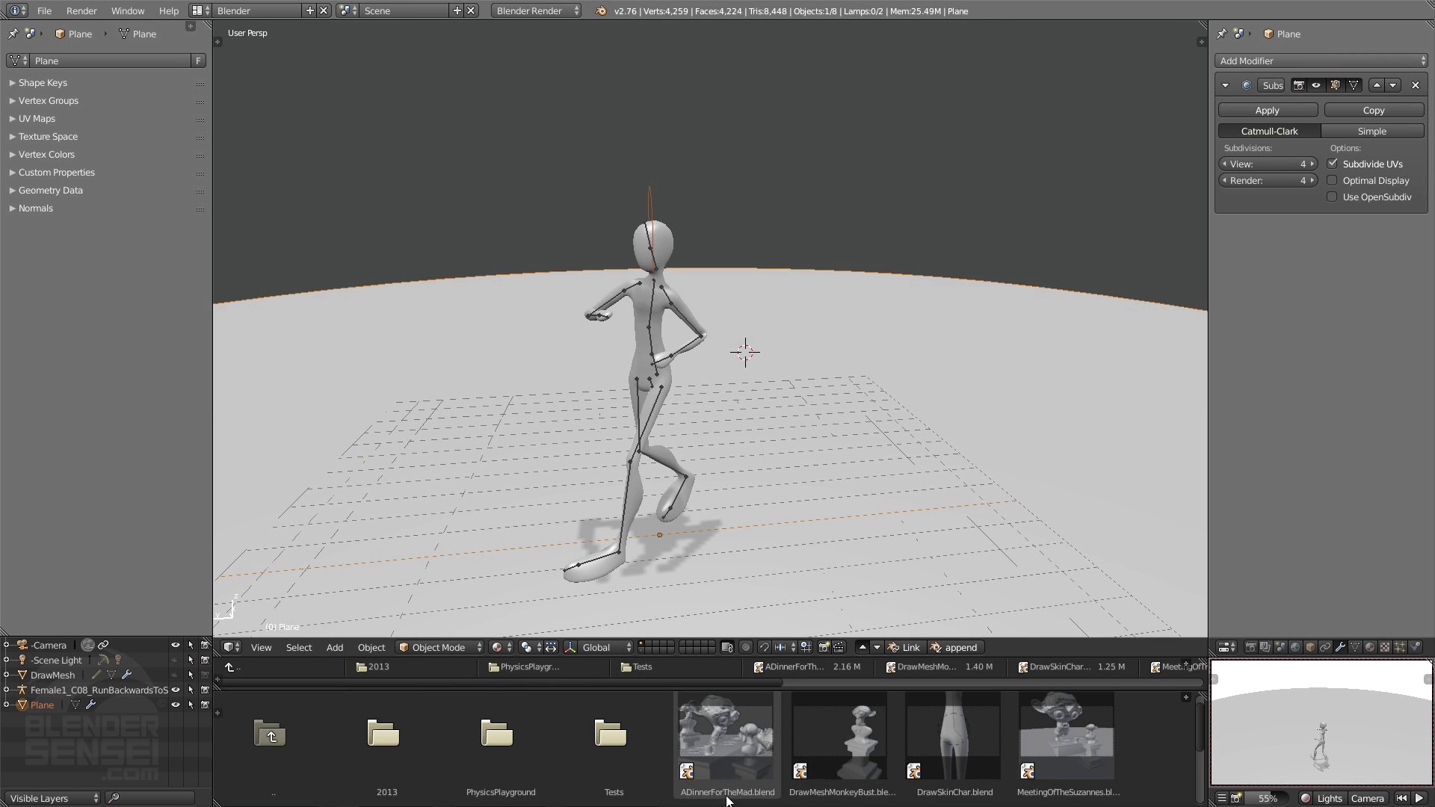
pyautogui.scroll(-2, 752, 784)
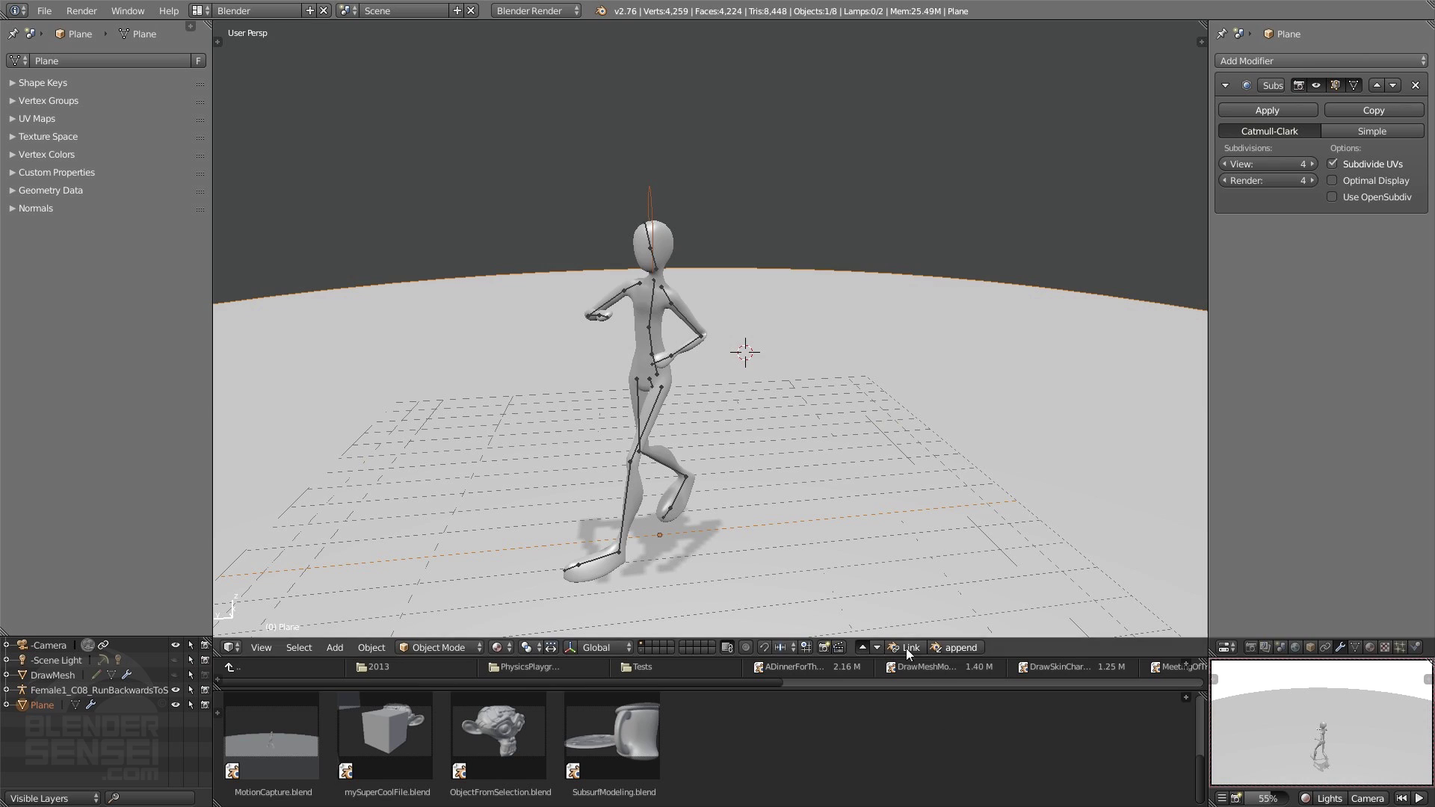